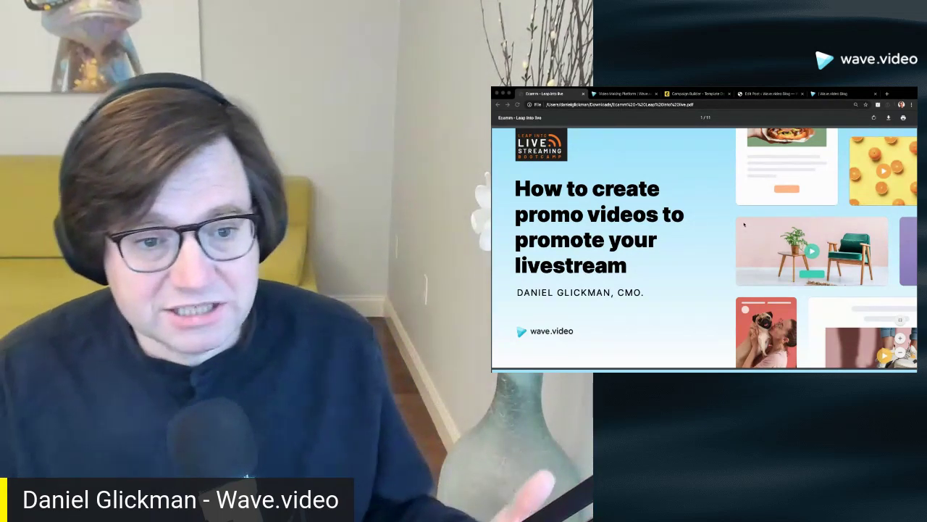
Step: Scroll the PDF deck down from the title slide to the 'Video is everywhere' slide
scroll(730, 231, down, 5)
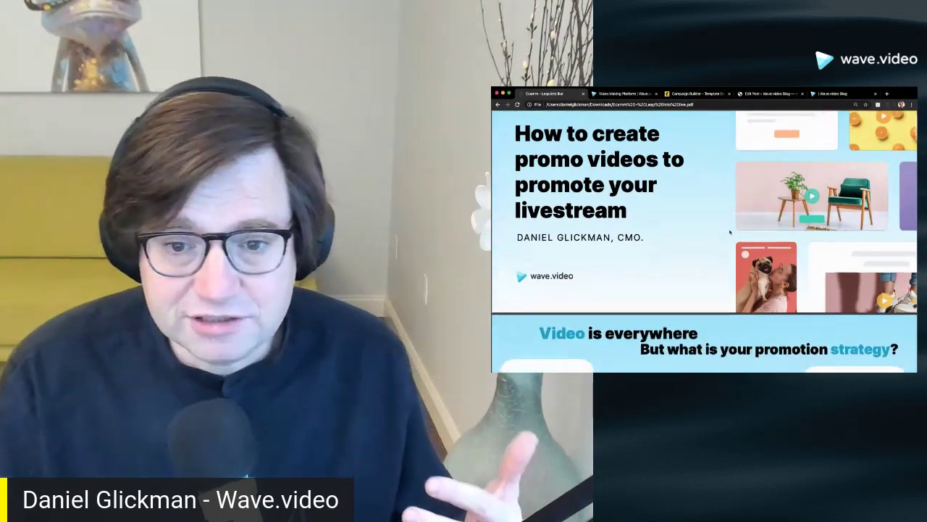
scroll(731, 235, down, 5)
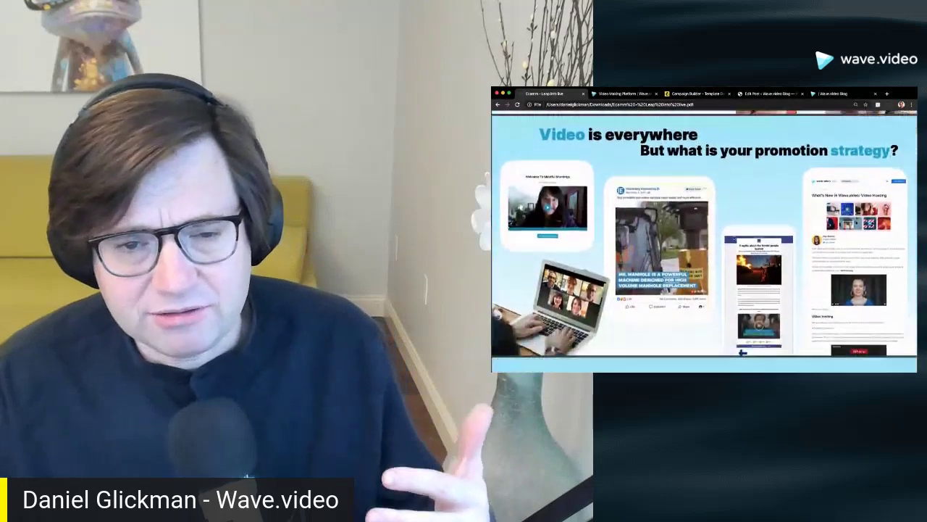
scroll(733, 235, up, 3)
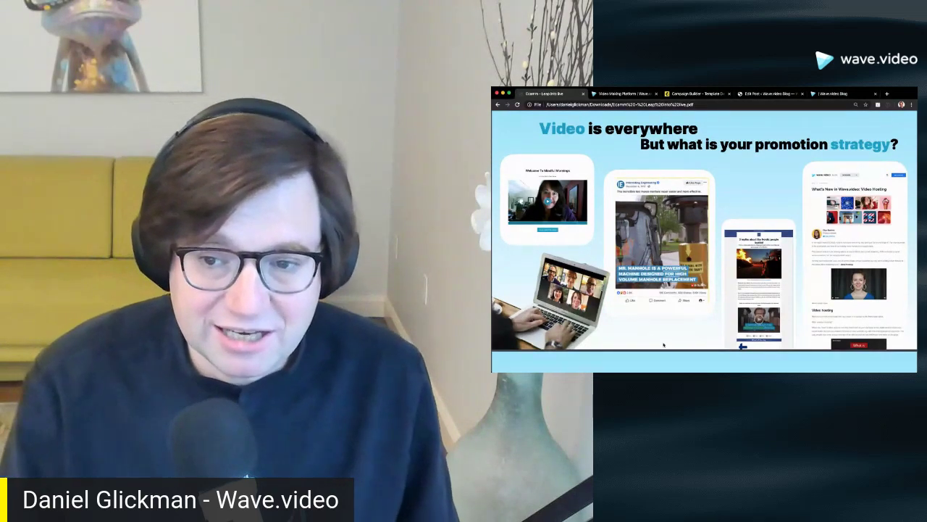
scroll(663, 344, down, 5)
Step: Scroll to the Video Funnel slide whose Tease column shows 'Share on Social Media'
scroll(672, 350, down, 4)
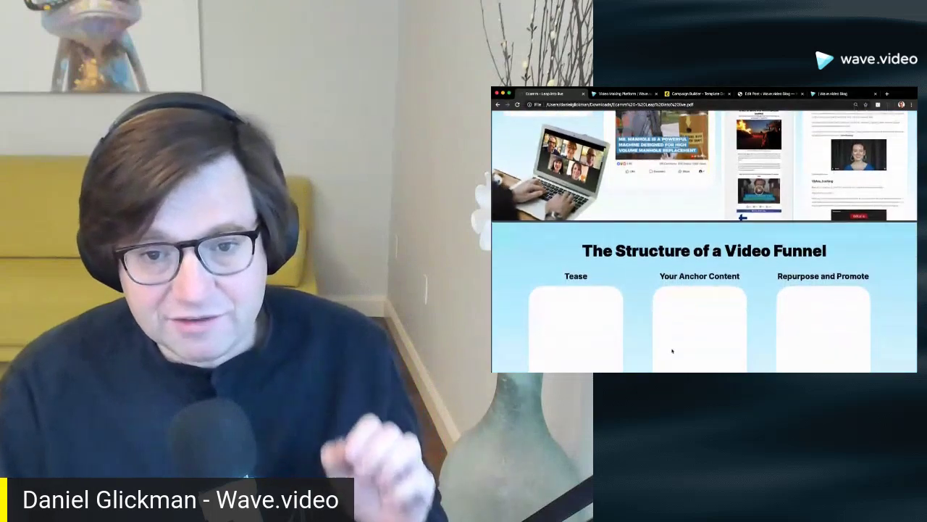
scroll(646, 348, down, 1)
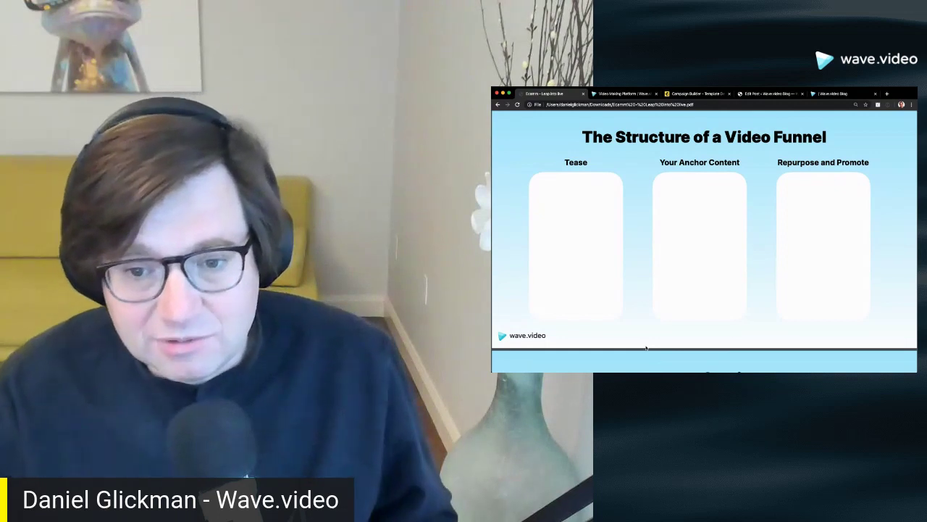
scroll(649, 349, down, 2)
scroll(649, 348, up, 1)
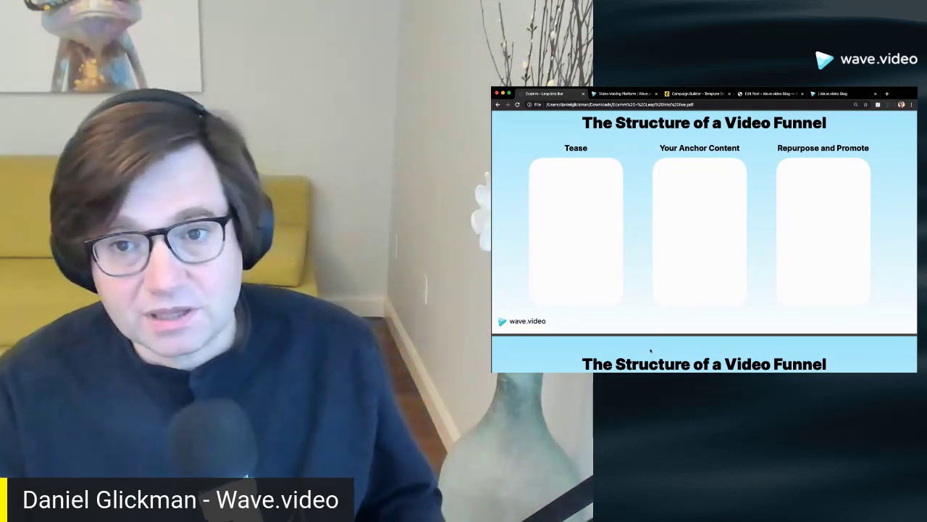
scroll(650, 350, down, 3)
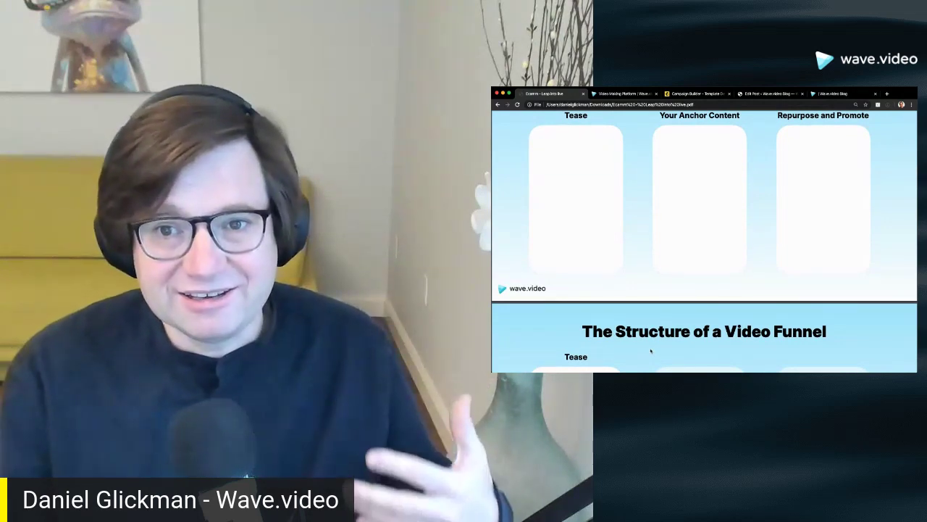
scroll(650, 350, down, 5)
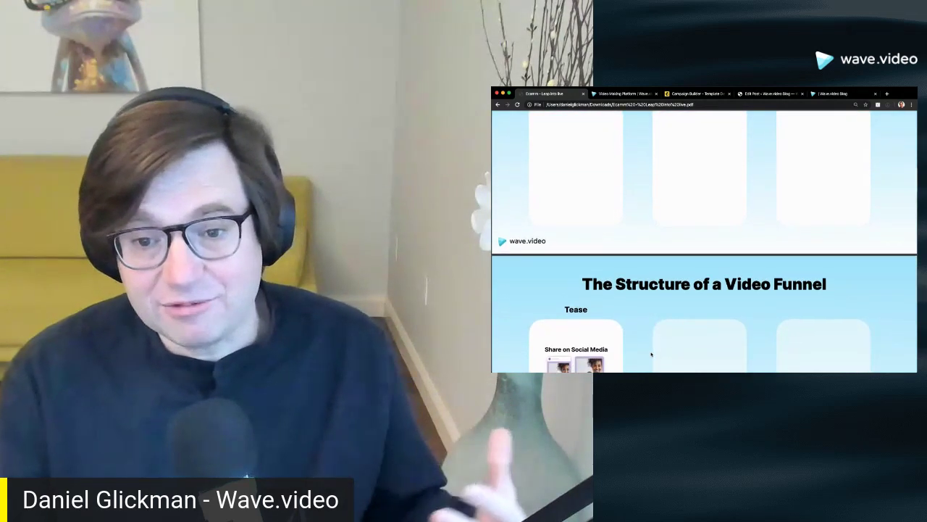
scroll(651, 353, down, 5)
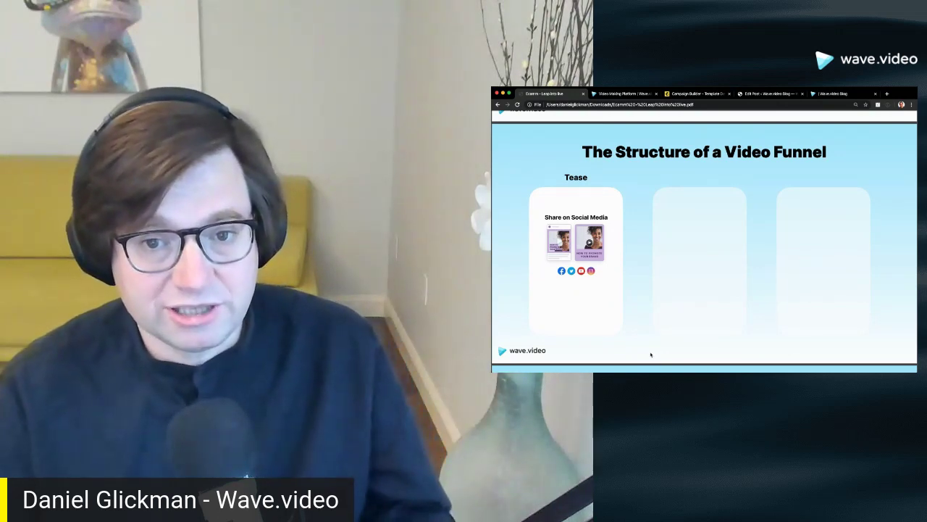
Step: Align the 'Structure of a Live Video Funnel' slide fully in view, then switch to wave.video
scroll(652, 353, down, 5)
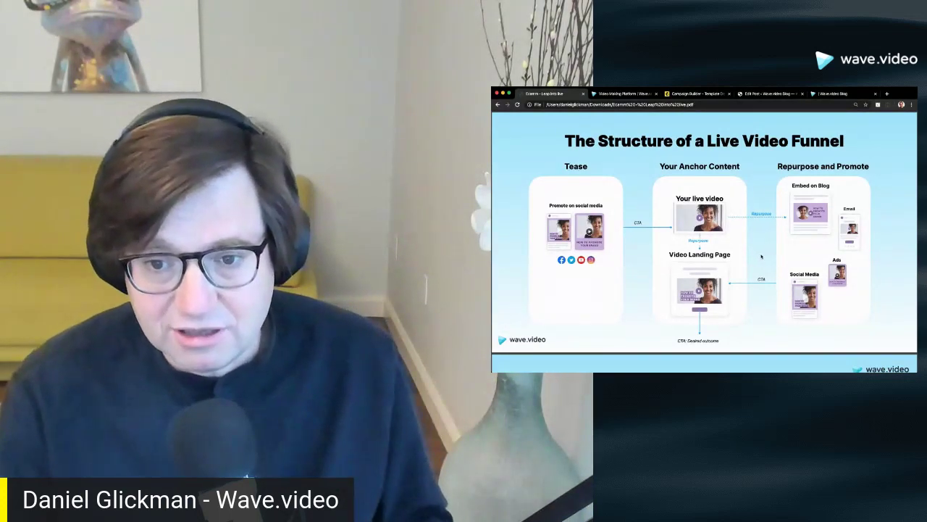
scroll(762, 256, down, 3)
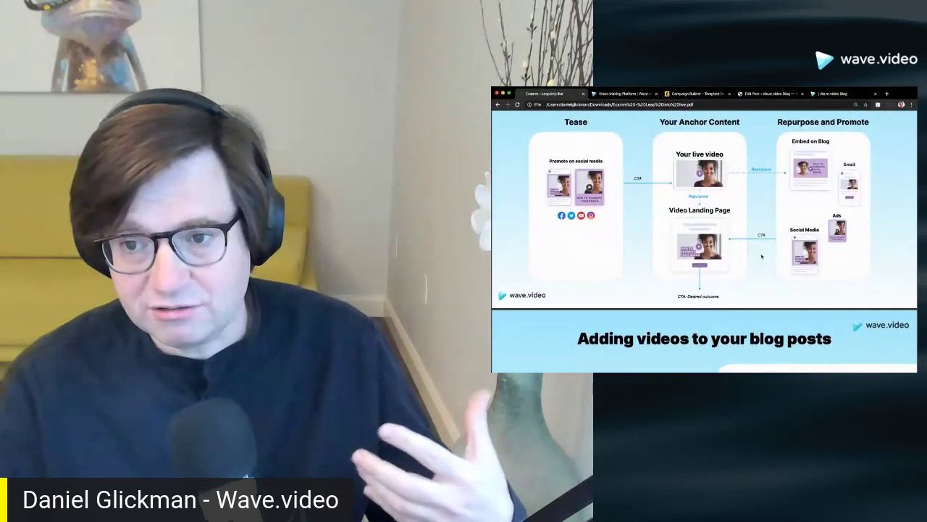
scroll(761, 257, down, 2)
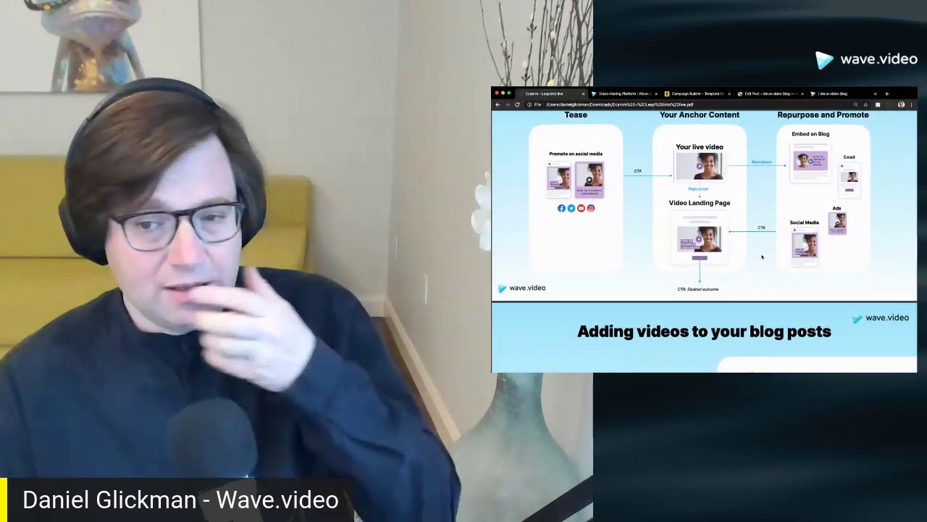
scroll(761, 256, up, 2)
scroll(761, 257, down, 1)
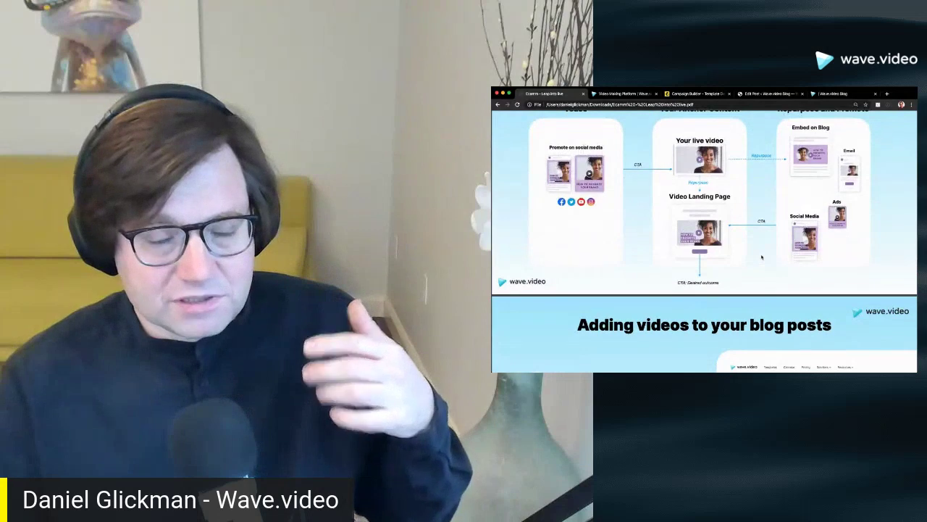
scroll(761, 256, up, 3)
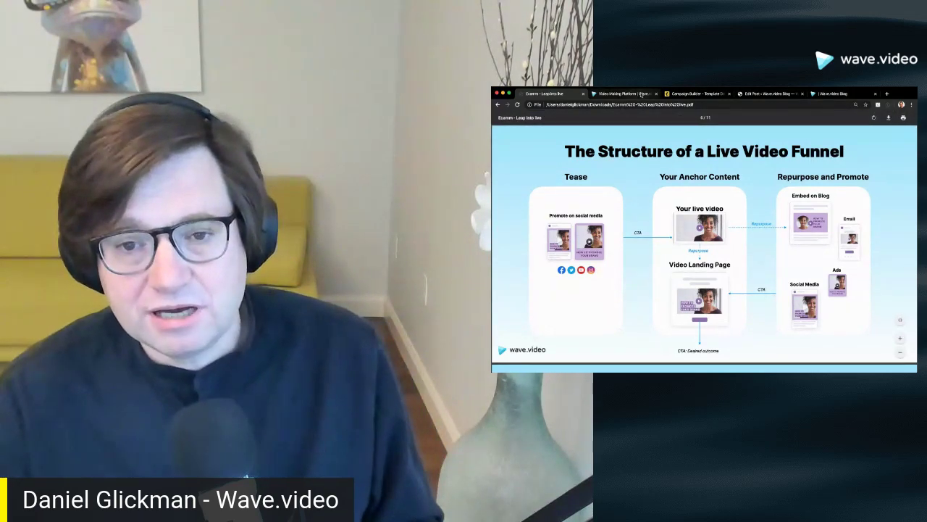
click(642, 93)
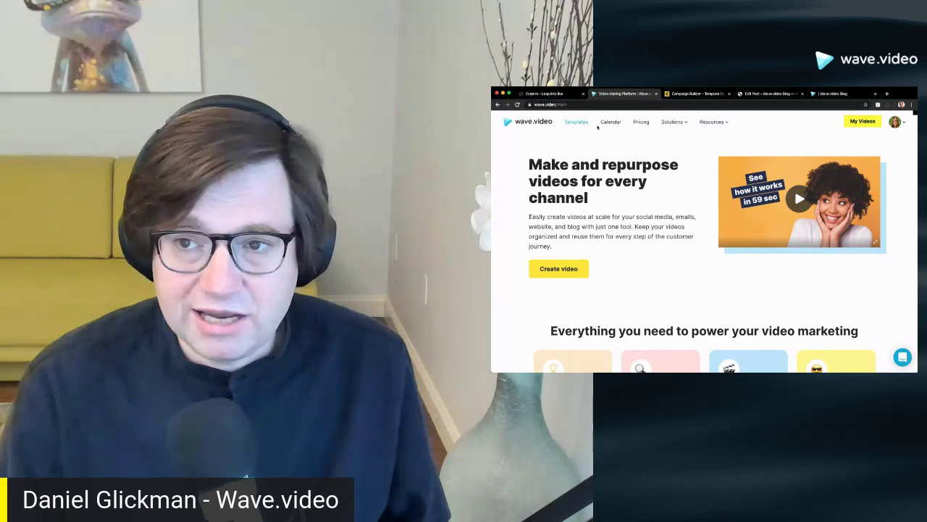
Step: Open My Videos to list folders like 'Webinar promotion demo' and 'Webinar demo folder'
click(862, 122)
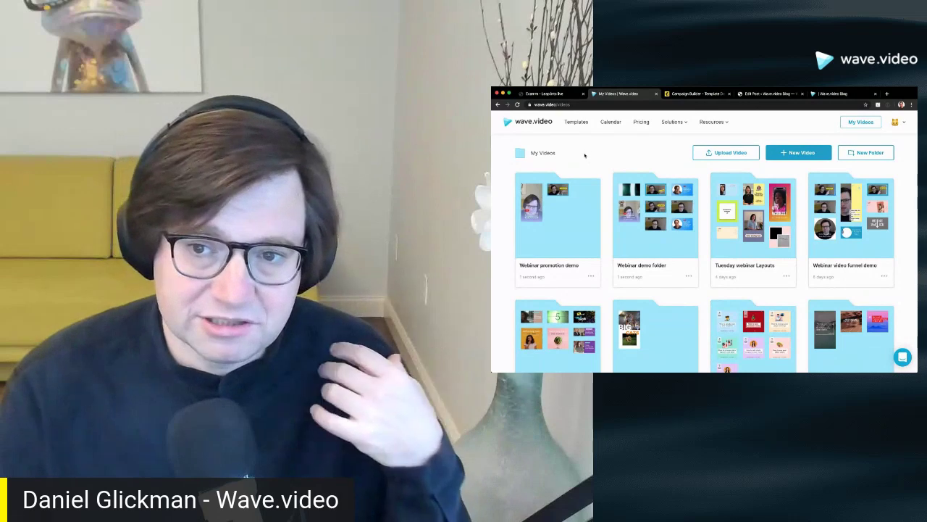
click(786, 276)
Step: Open the 'Webinar promotion demo' folder and bring up the Live Video Promotion video's options
scroll(796, 287, down, 3)
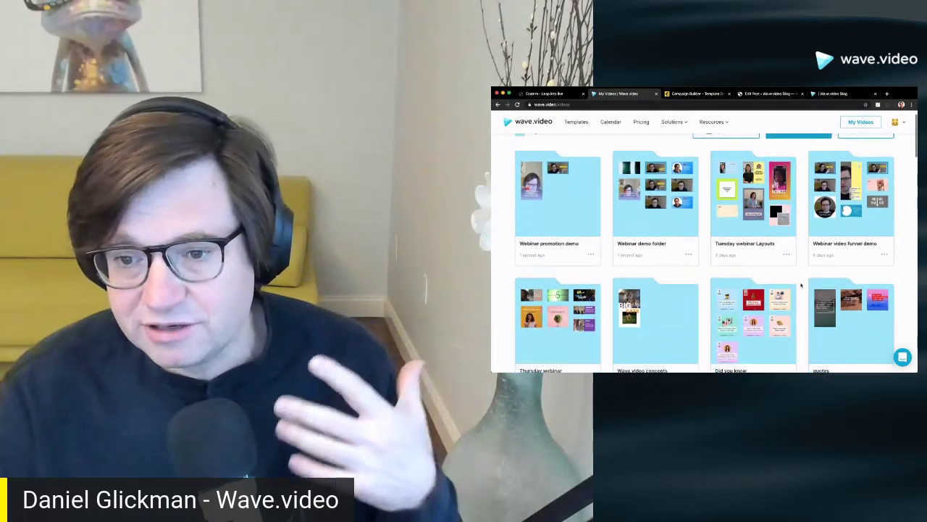
scroll(801, 286, down, 2)
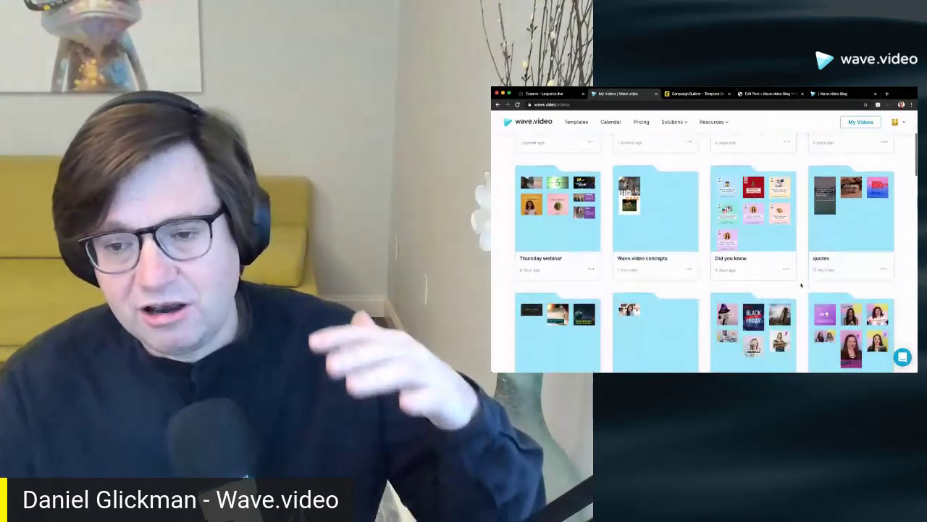
scroll(801, 285, up, 5)
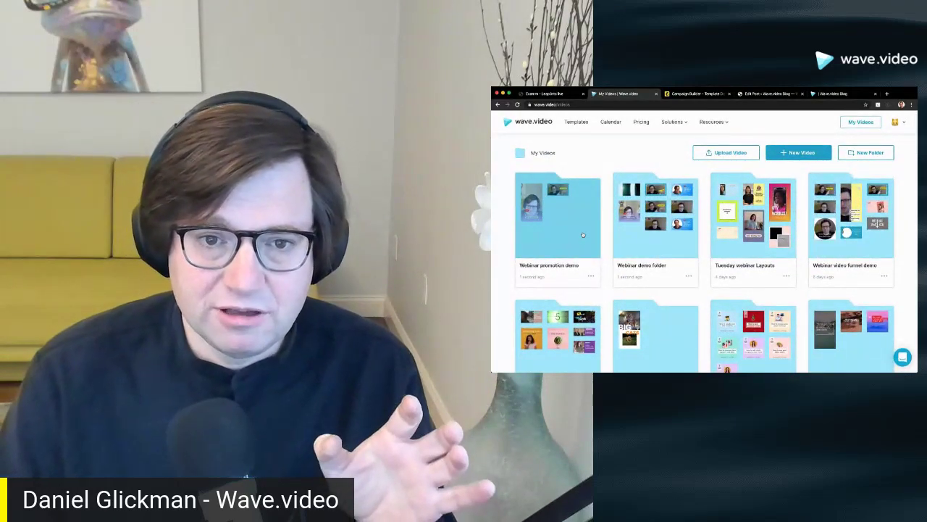
click(582, 234)
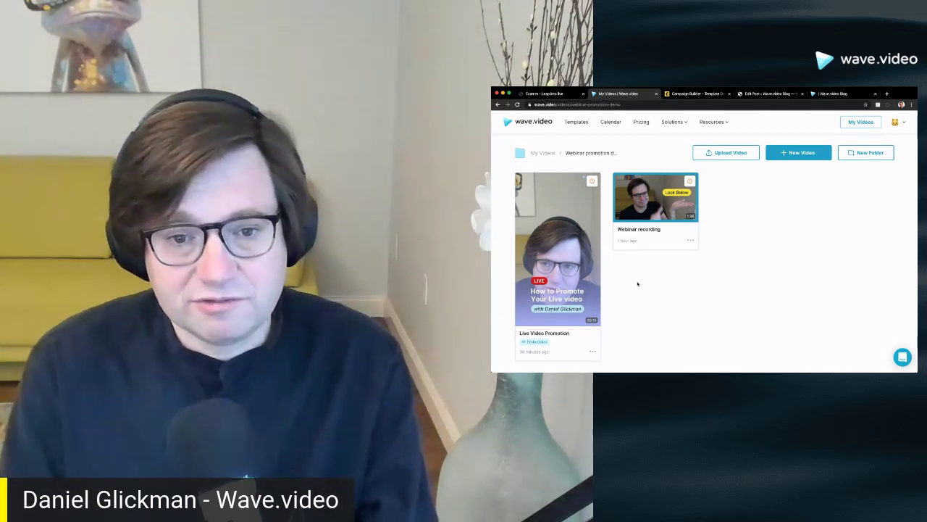
click(593, 352)
scroll(595, 354, down, 2)
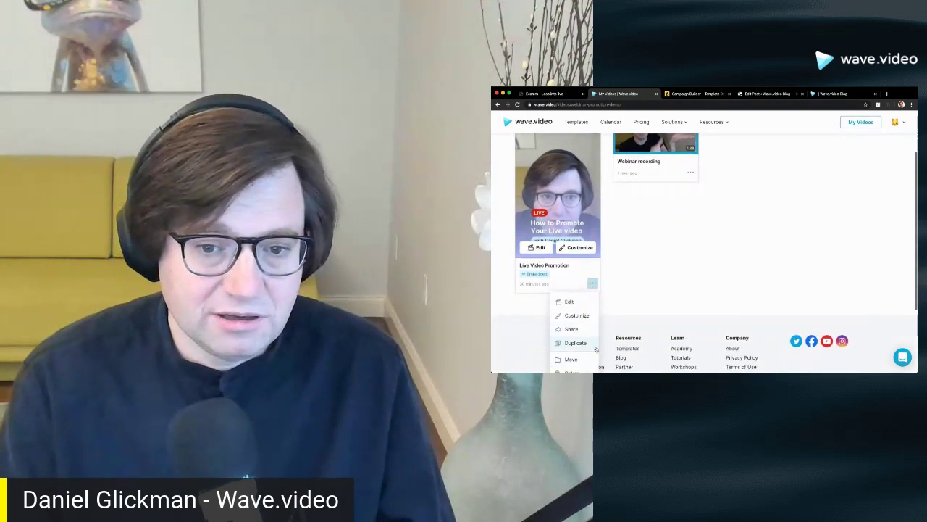
scroll(607, 303, up, 2)
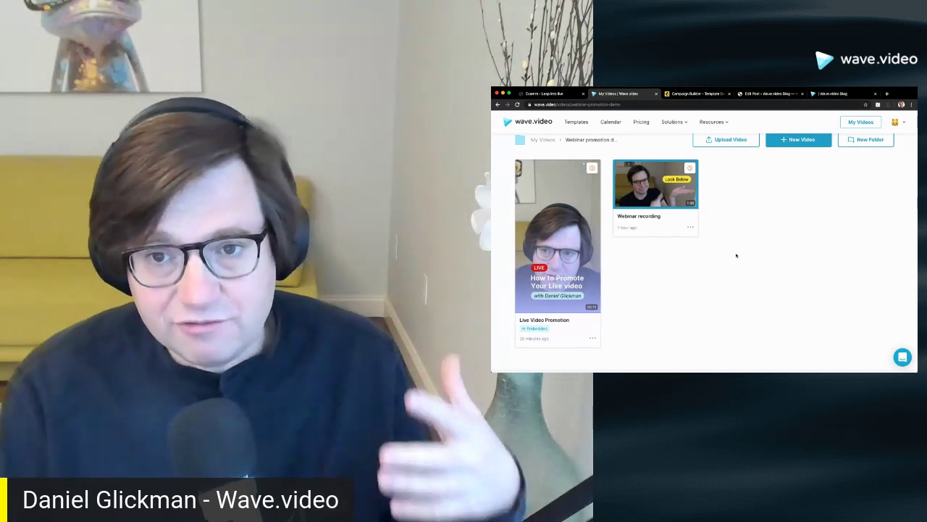
scroll(734, 256, up, 1)
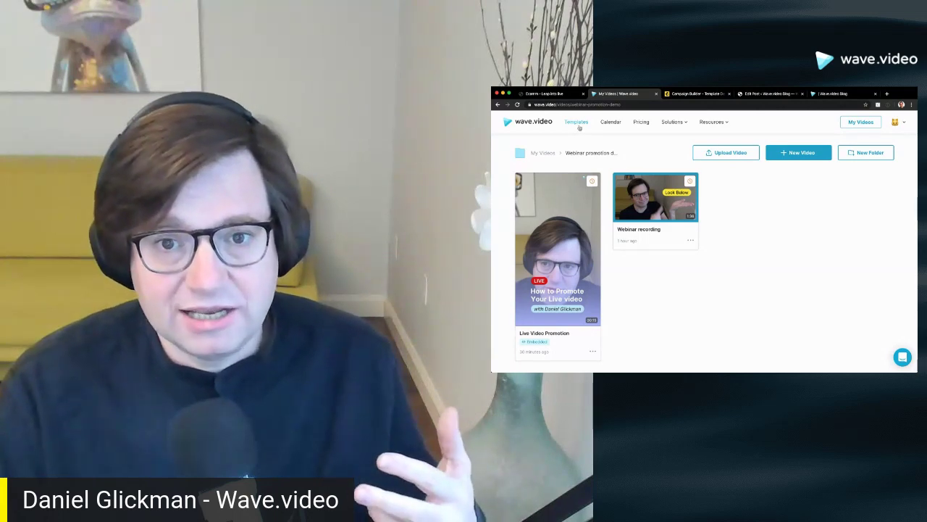
Step: Browse the 'Make a stunning video' templates gallery with 'Easter Special' and 'Online Education'
click(579, 126)
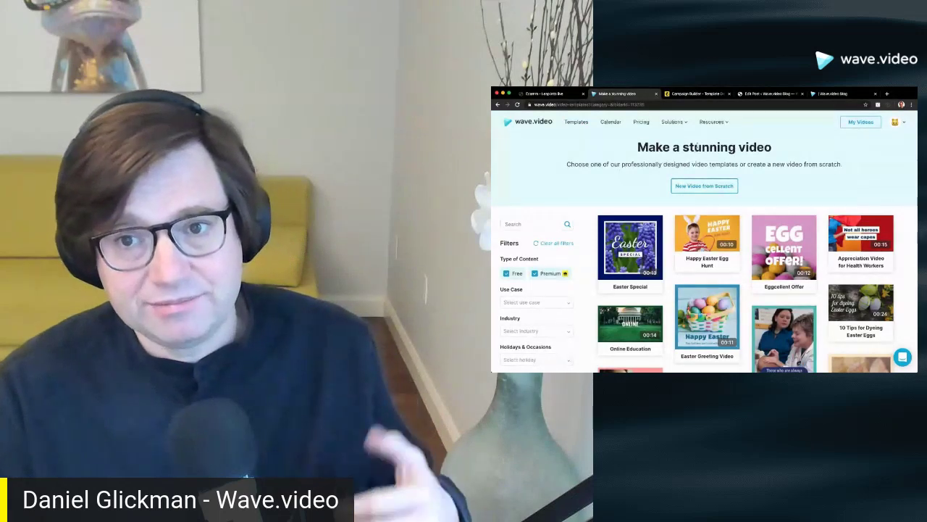
scroll(591, 242, down, 1)
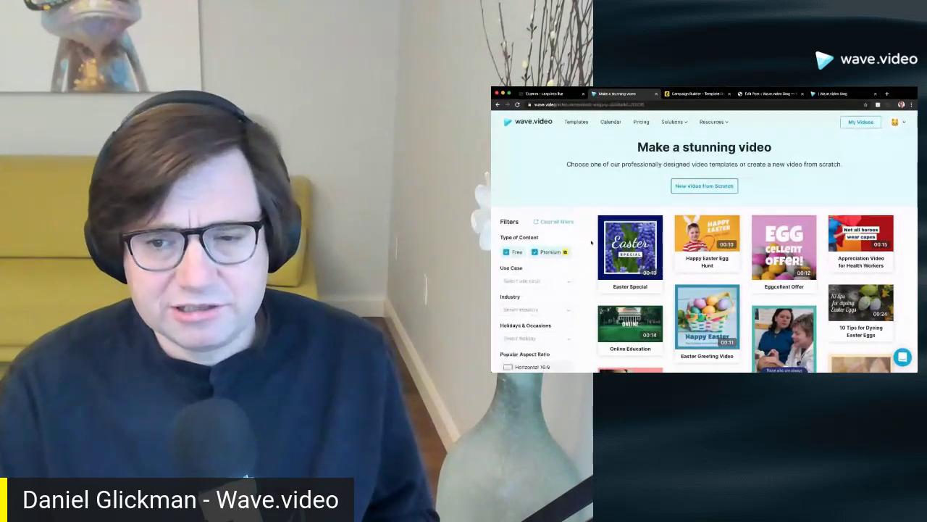
scroll(671, 254, down, 5)
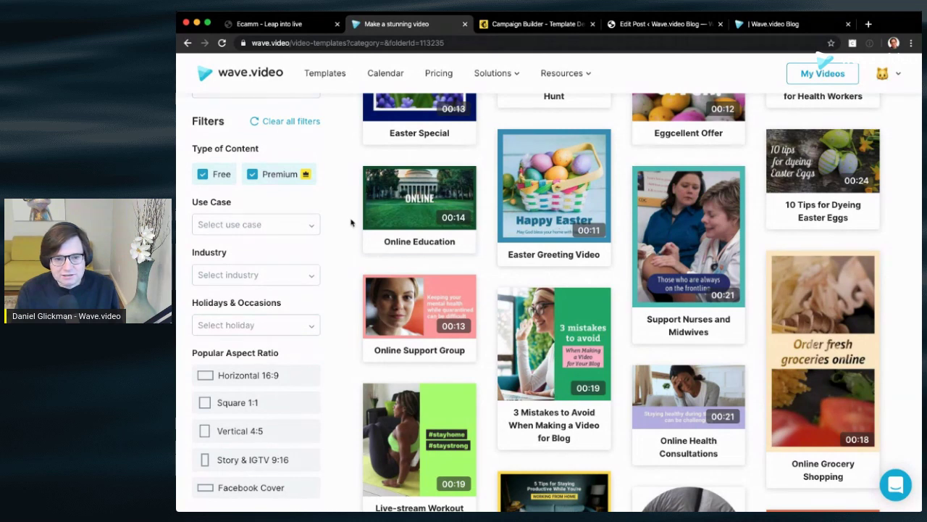
Step: Filter templates to the Event Promotion use case and open the Live Video Promotion template
click(247, 226)
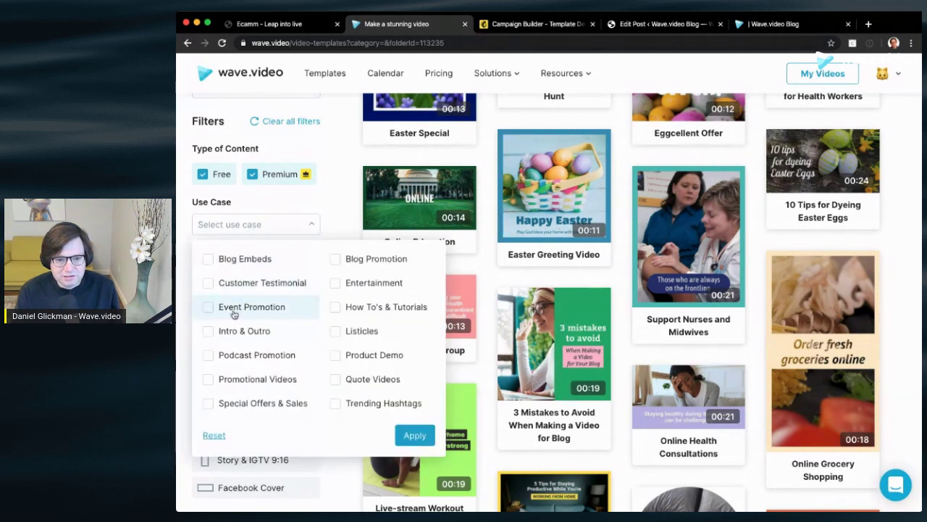
click(208, 307)
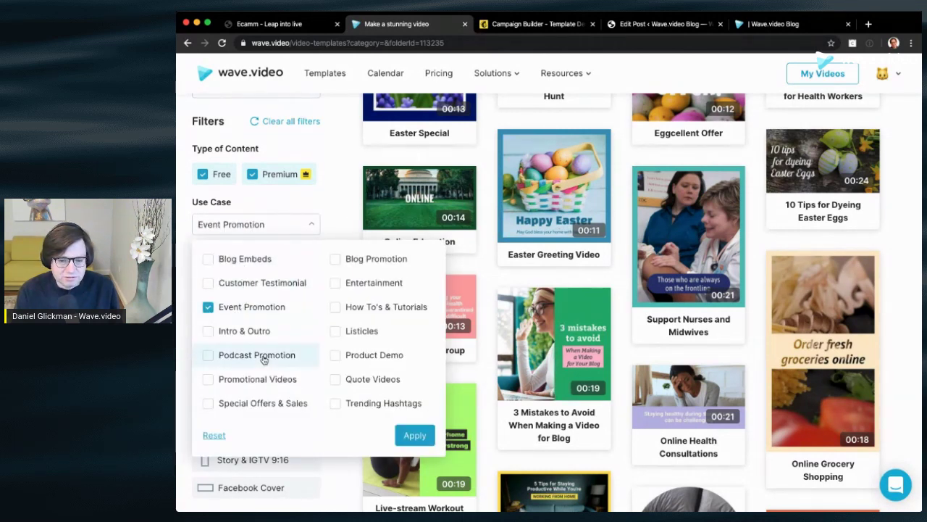
click(412, 436)
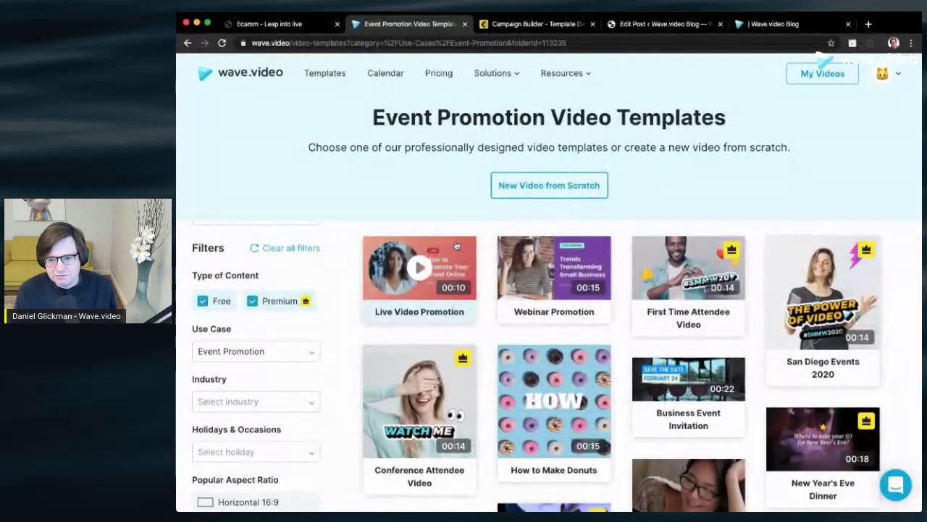
click(453, 250)
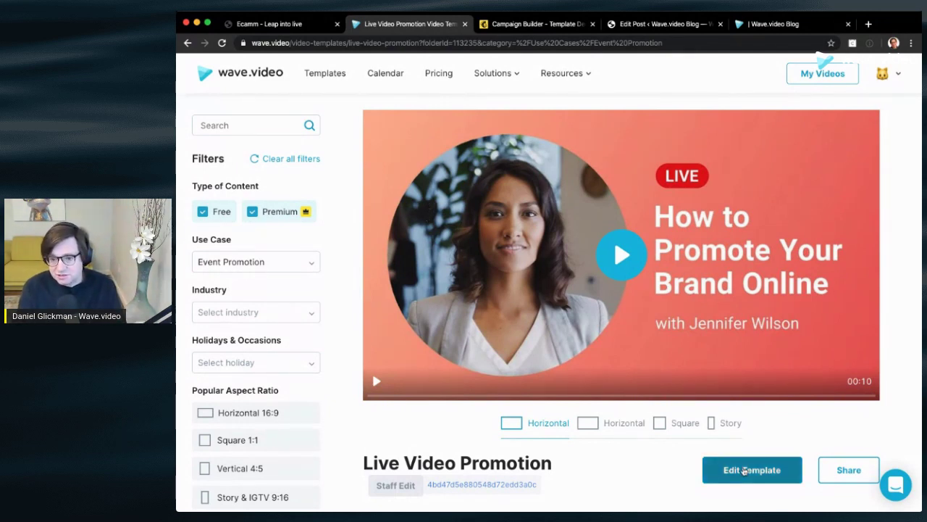
Step: Open the Live Video Promotion template in the editor and select its circular video
click(744, 470)
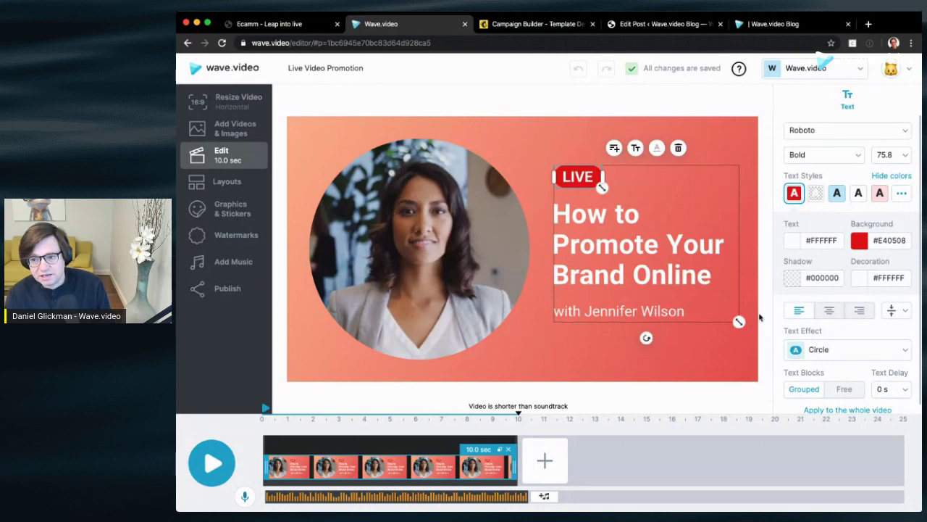
click(230, 185)
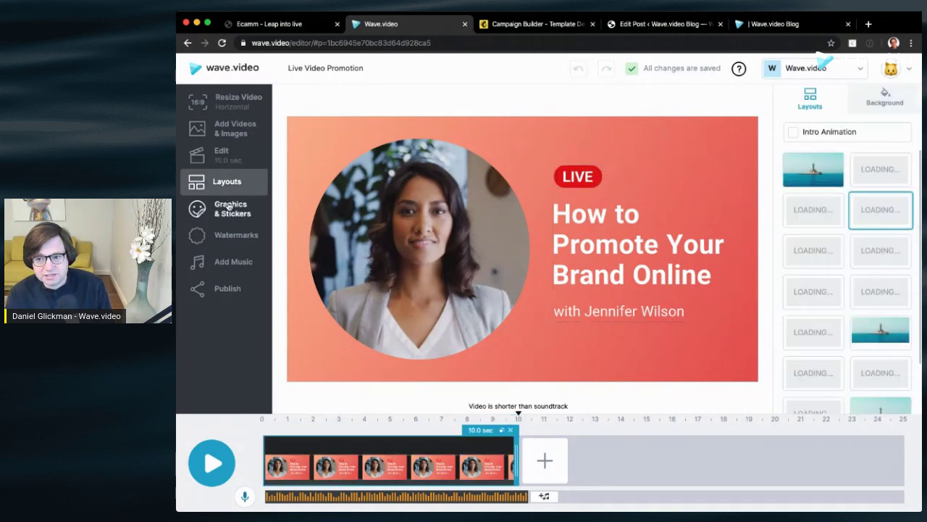
click(229, 208)
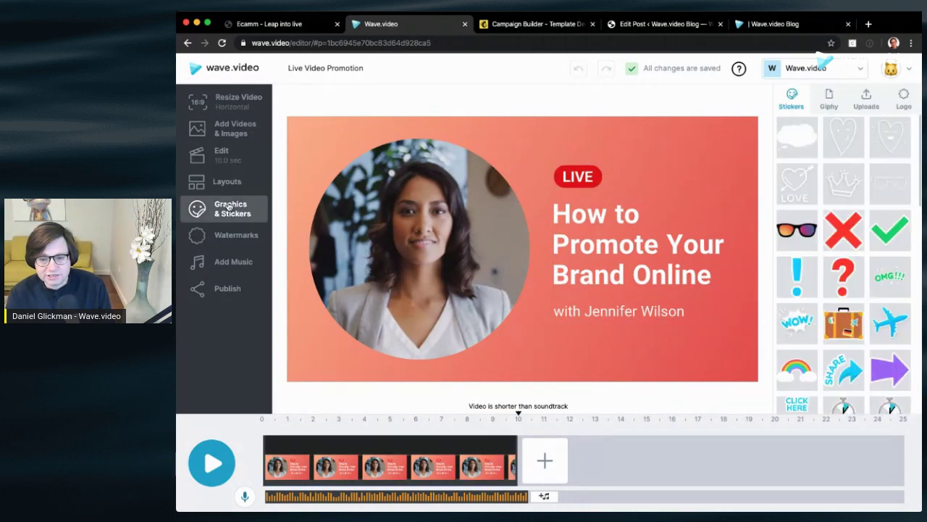
click(445, 230)
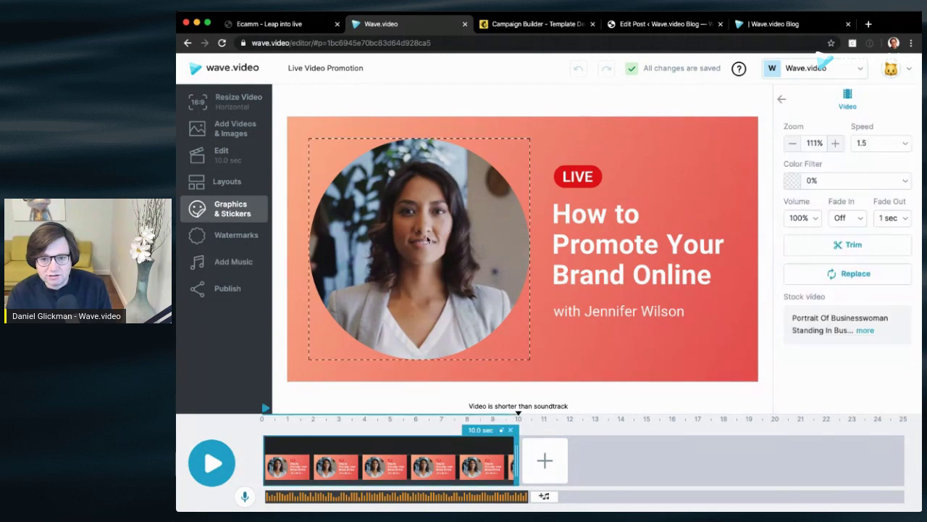
click(569, 268)
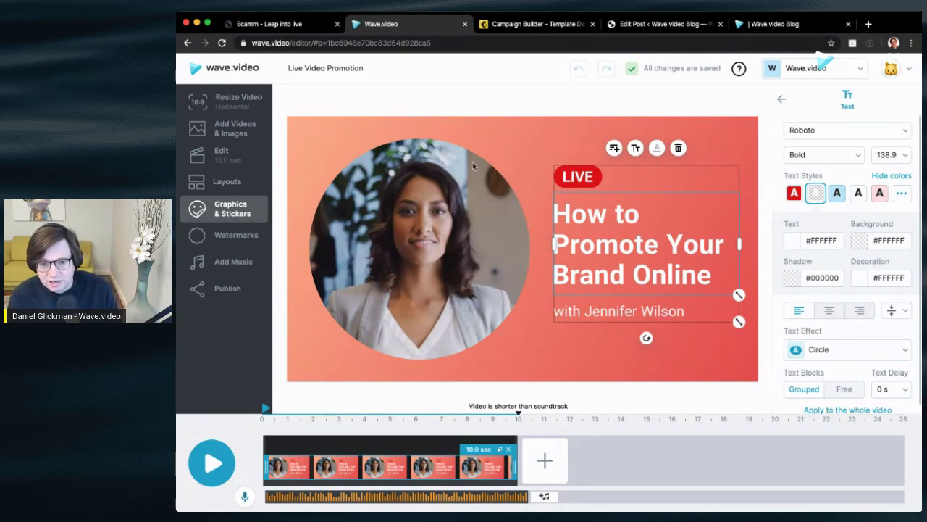
click(443, 229)
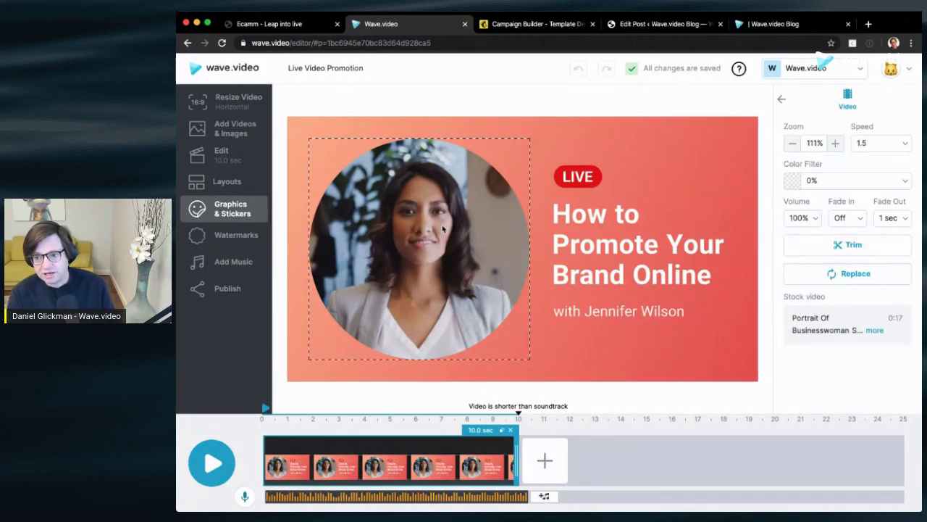
Step: Open the footage library via Replace and show the uploaded media instead of stock
click(839, 275)
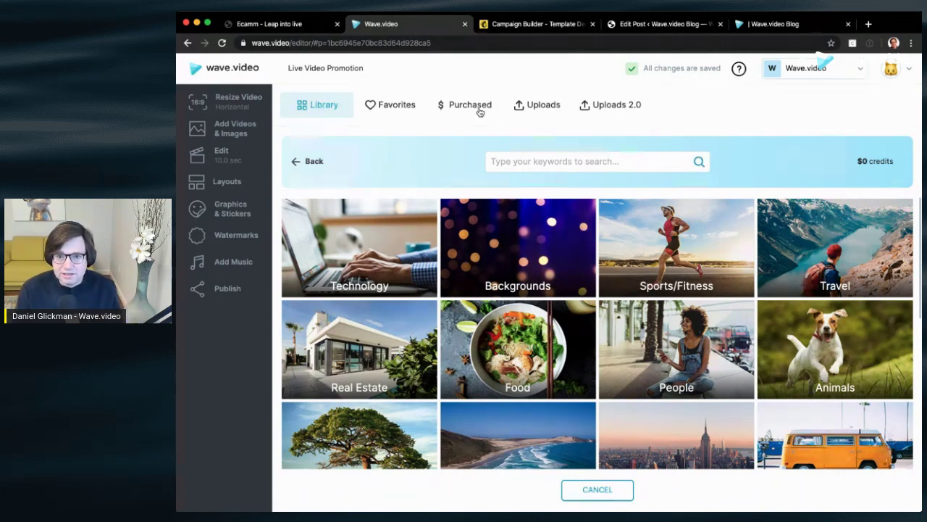
click(542, 107)
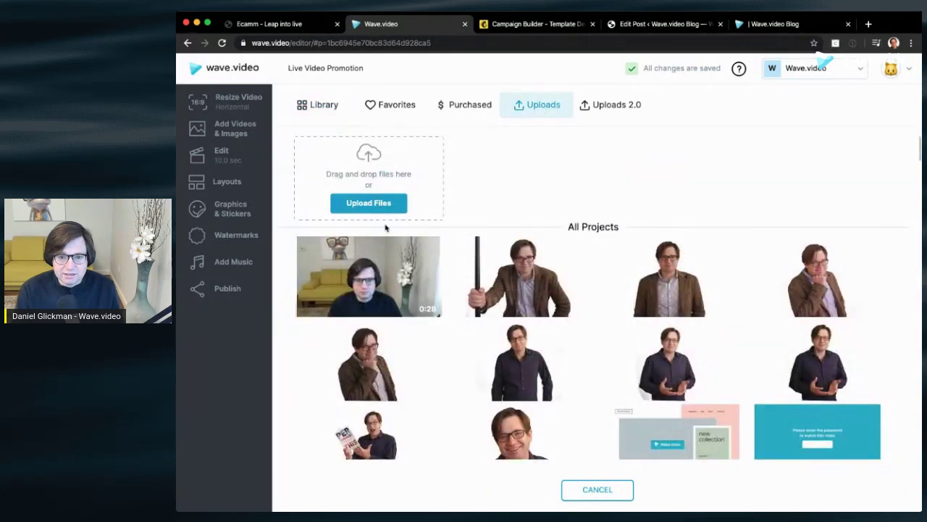
Step: Swap the circle's stock footage for the uploaded 0:28 webcam clip '560_0_zoom_1.mp4'
mouse_move(418, 307)
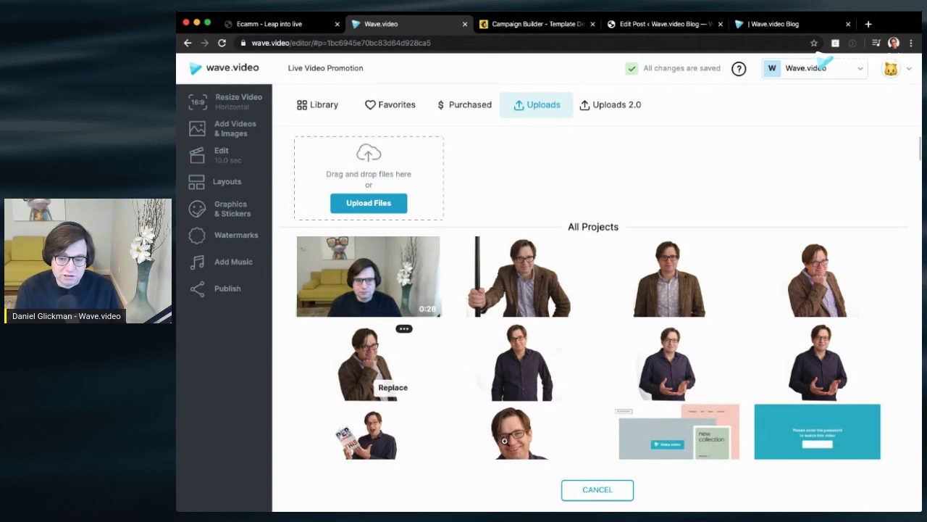
scroll(504, 435, down, 1)
scroll(420, 319, up, 1)
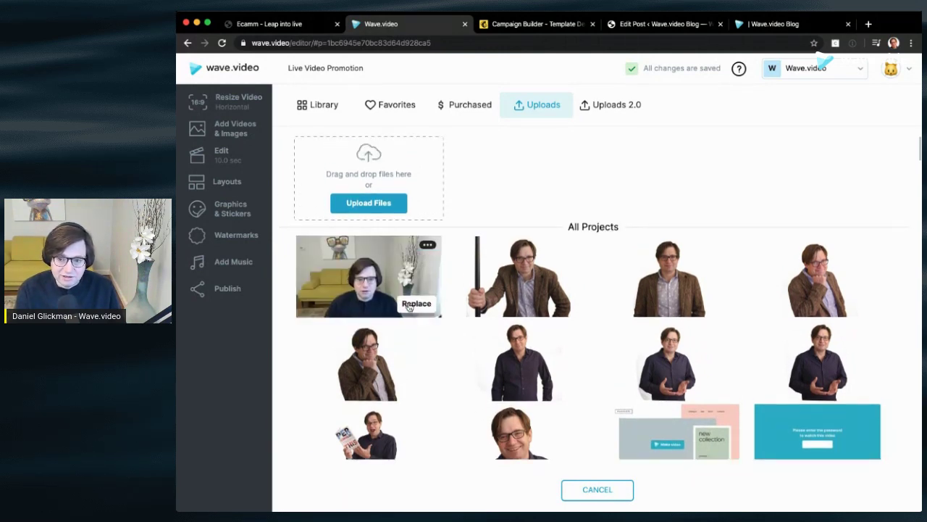
click(417, 303)
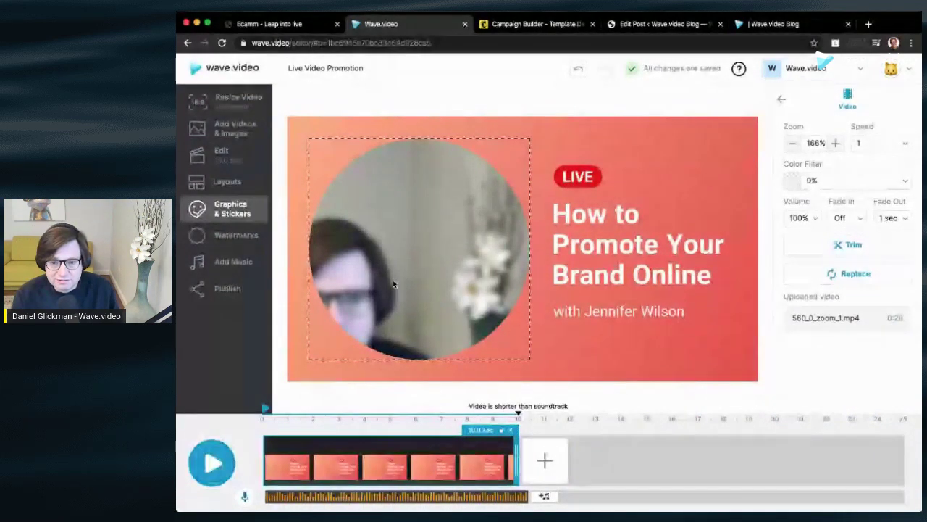
Step: Centre the webcam footage in the circle, zoom it out to 125%, and preview the scene
drag(394, 284, 461, 238)
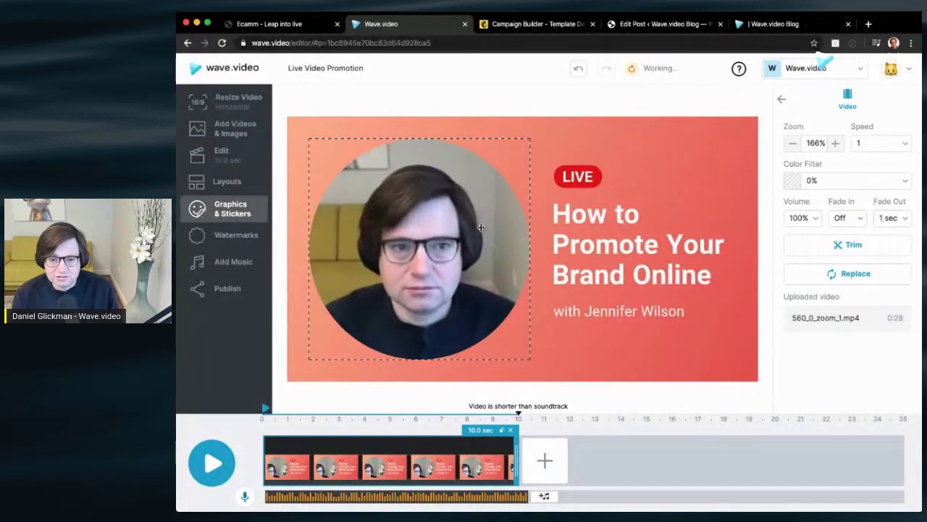
click(793, 143)
click(793, 143)
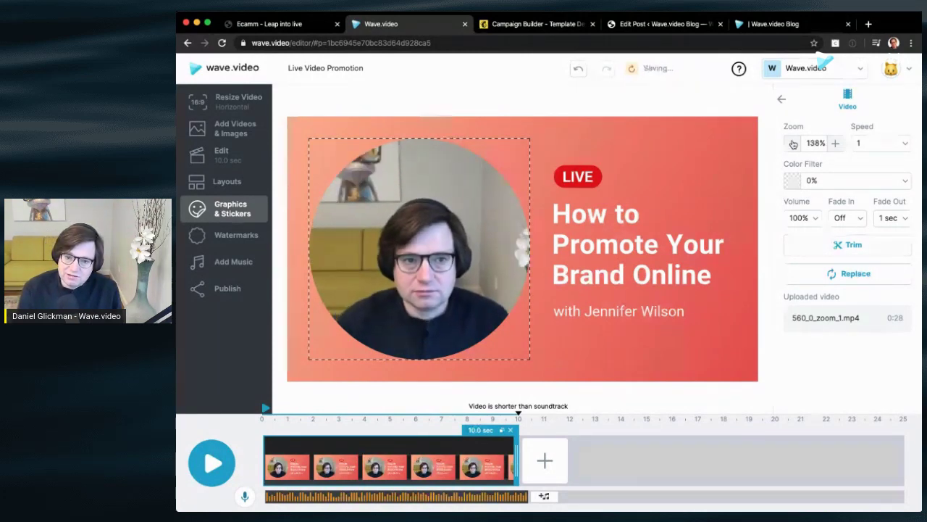
click(793, 144)
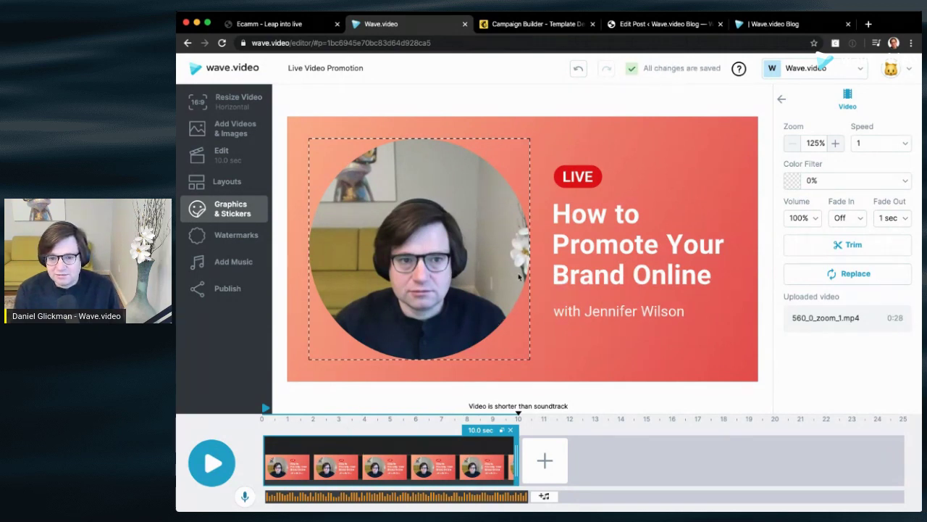
click(209, 461)
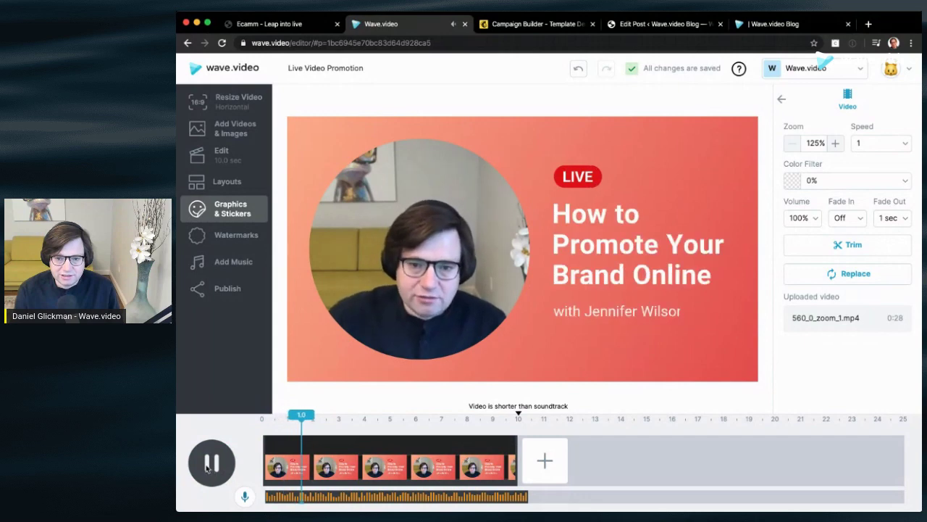
click(210, 463)
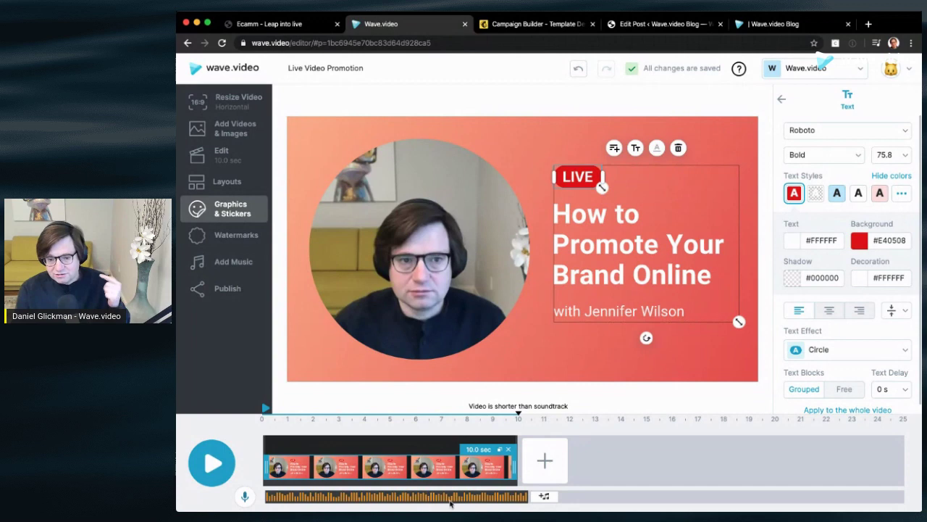
Step: Lower the Business Idea background music track to 18% volume
click(491, 497)
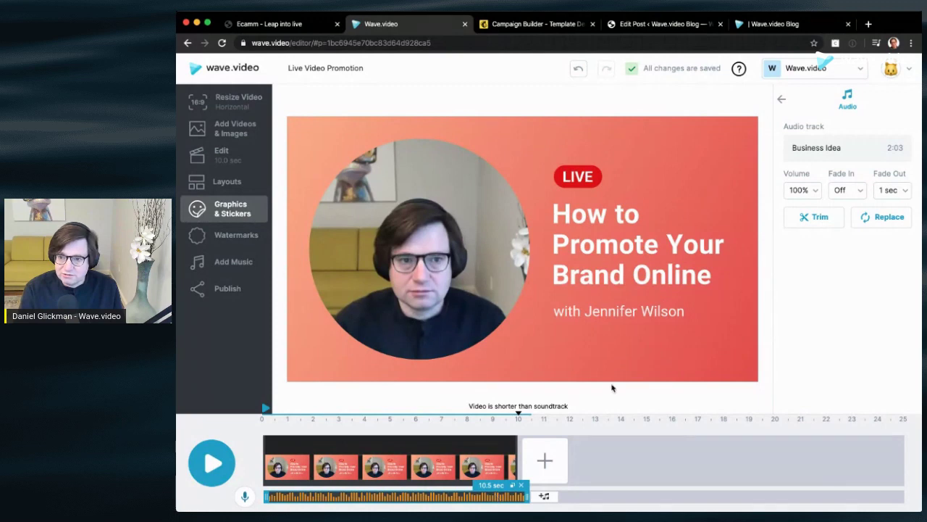
click(817, 190)
drag(806, 216, 724, 220)
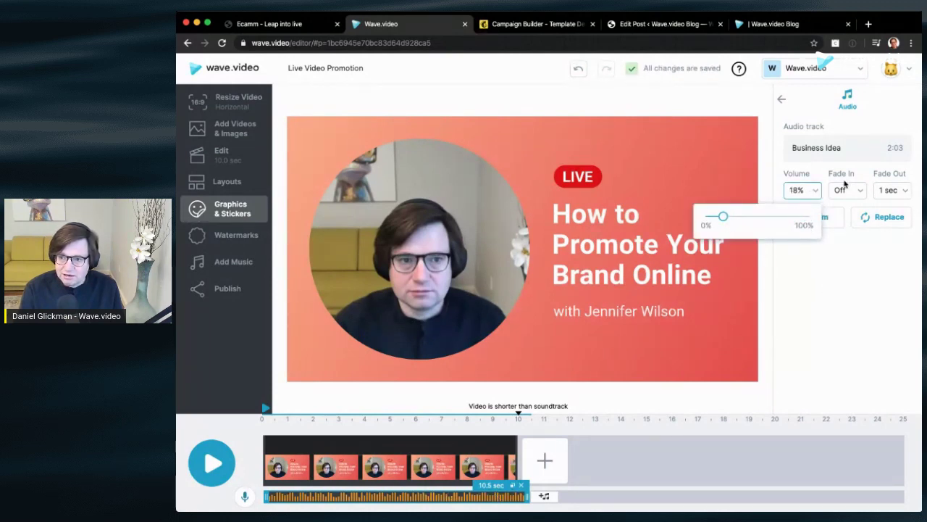
click(867, 248)
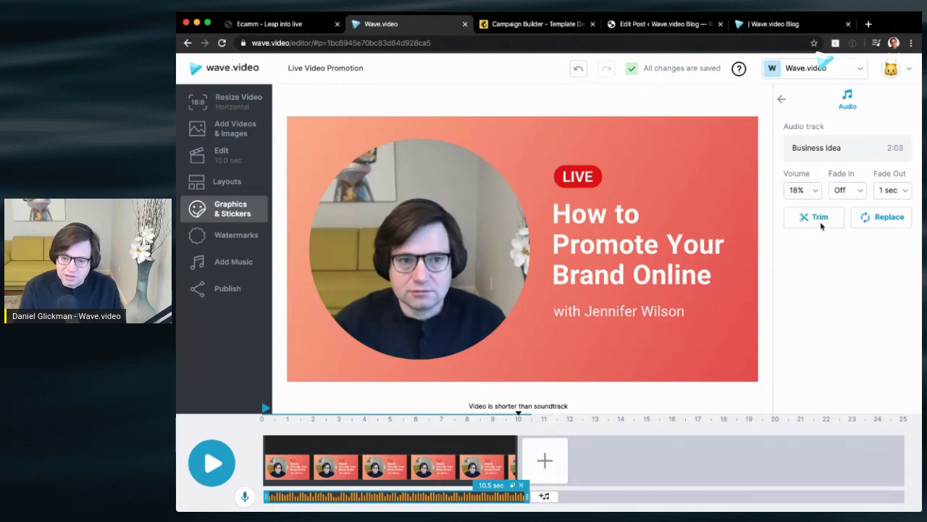
click(468, 263)
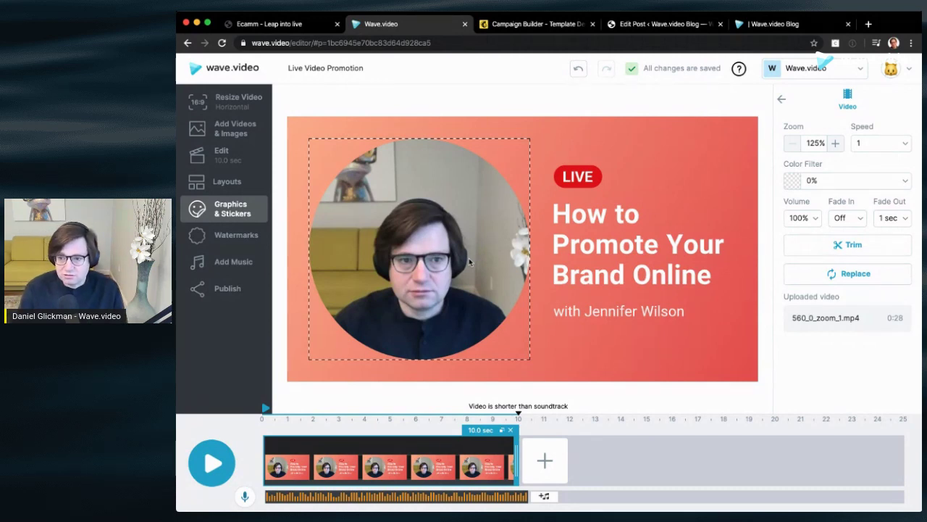
Step: Trim the webcam clip to its 12.0–27.0 sec portion, making the scene 15 seconds long
click(868, 252)
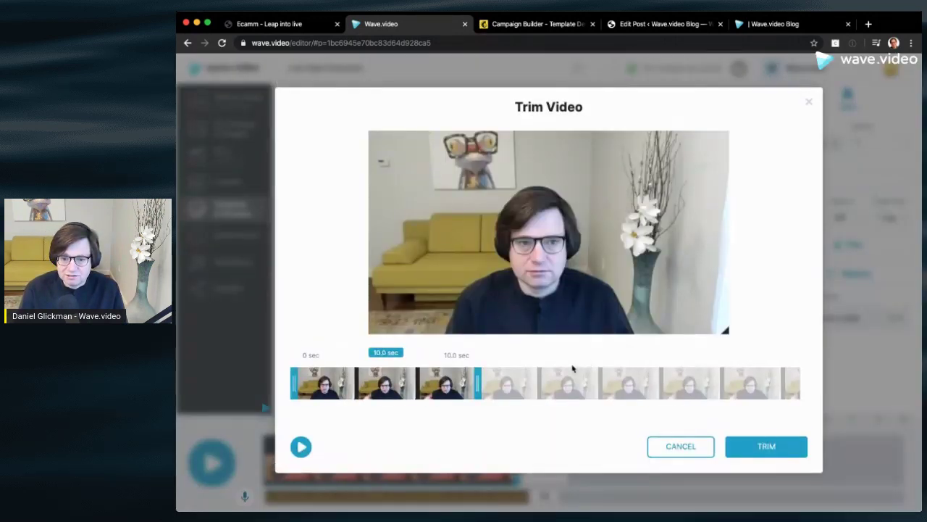
drag(392, 397, 665, 391)
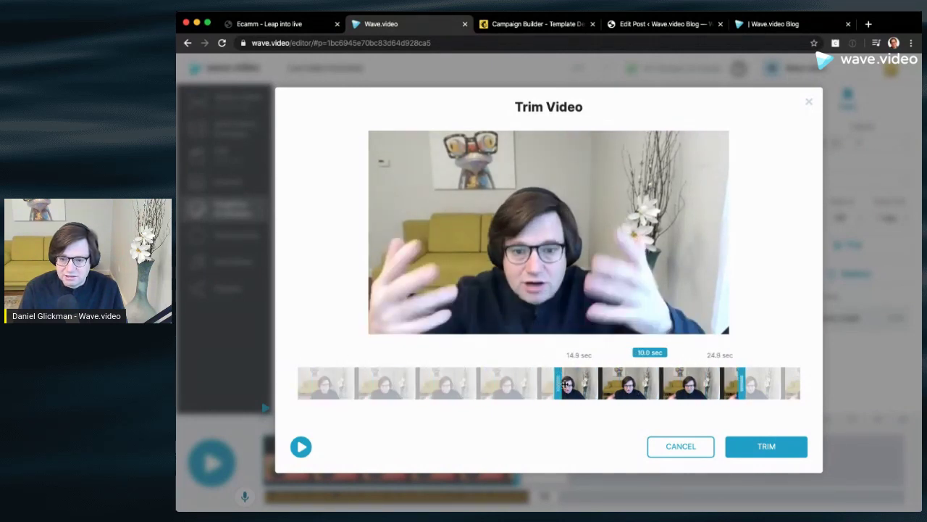
drag(556, 385, 487, 386)
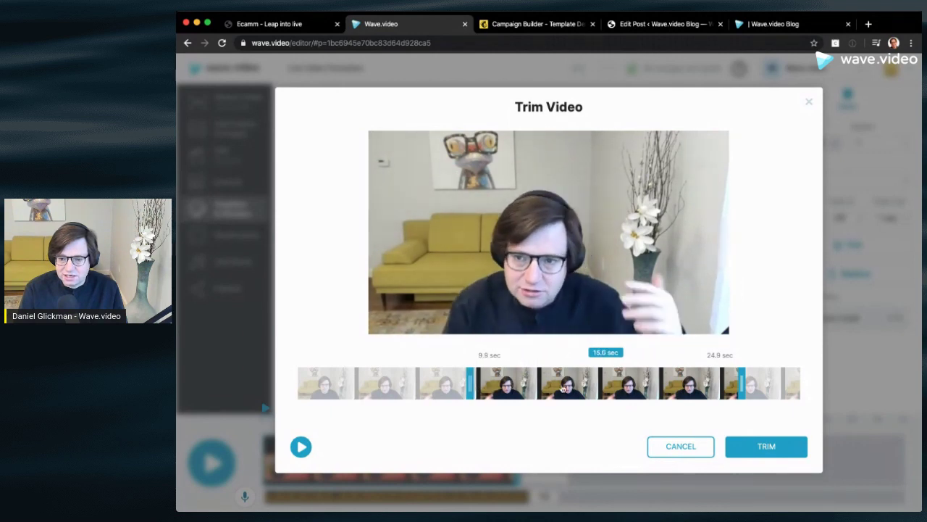
drag(564, 388, 599, 389)
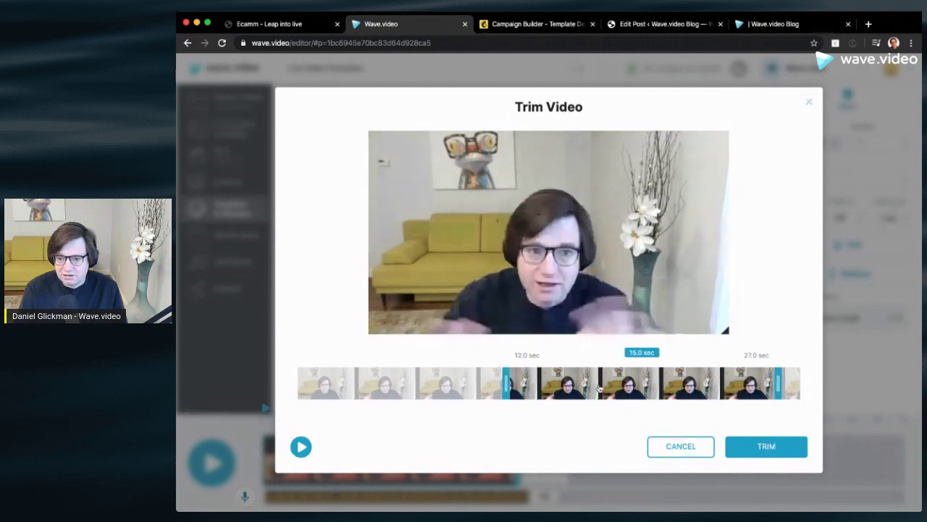
click(766, 446)
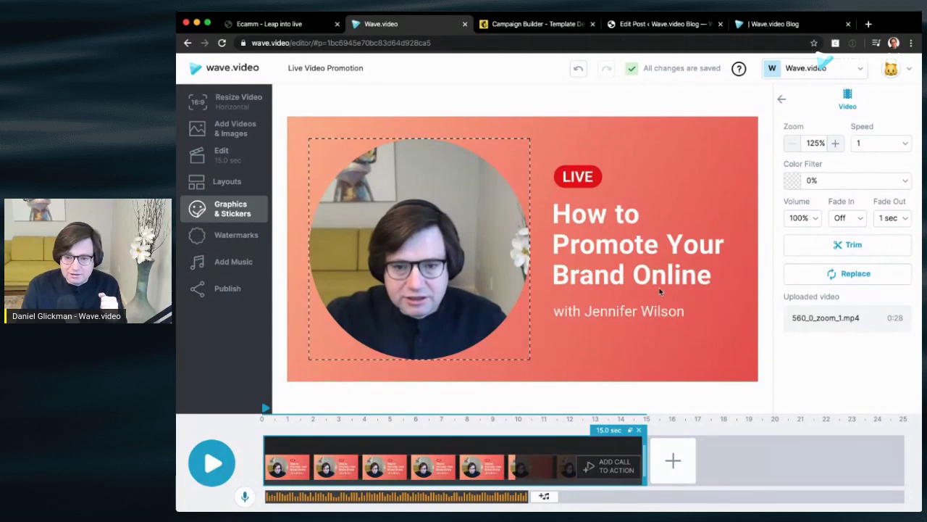
click(589, 226)
Step: Change the headline to 'How to Promote Your Live video' and put the presenter's name in the subtitle
drag(712, 275, 556, 279)
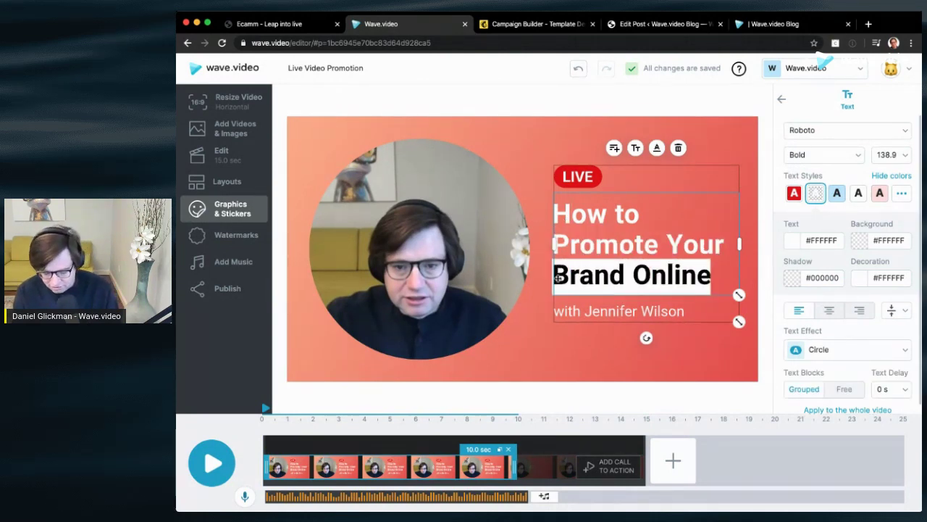
text(Live)
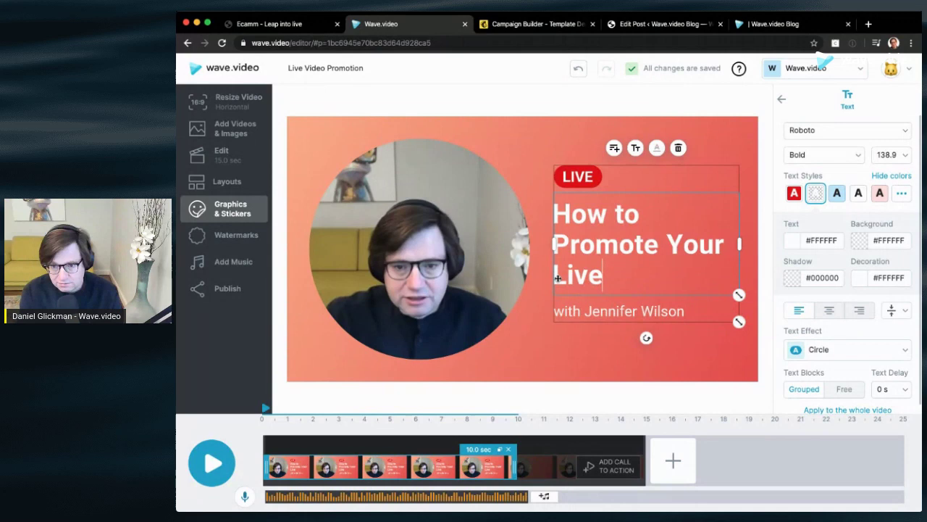
text( video)
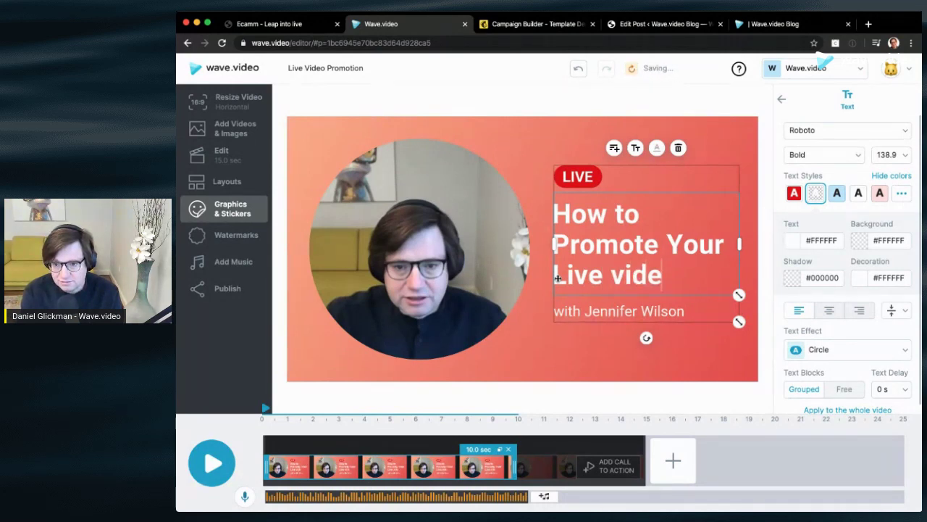
click(622, 312)
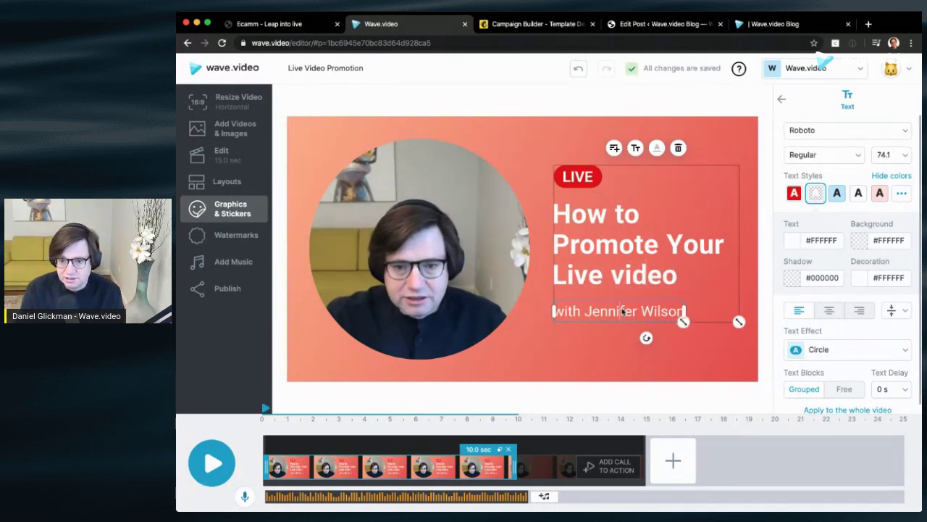
drag(584, 310, 680, 308)
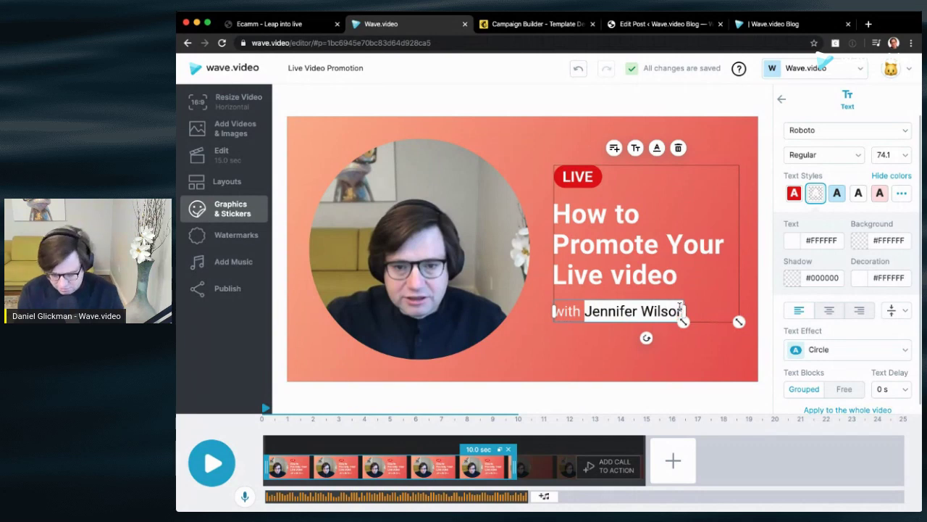
text(Daniel)
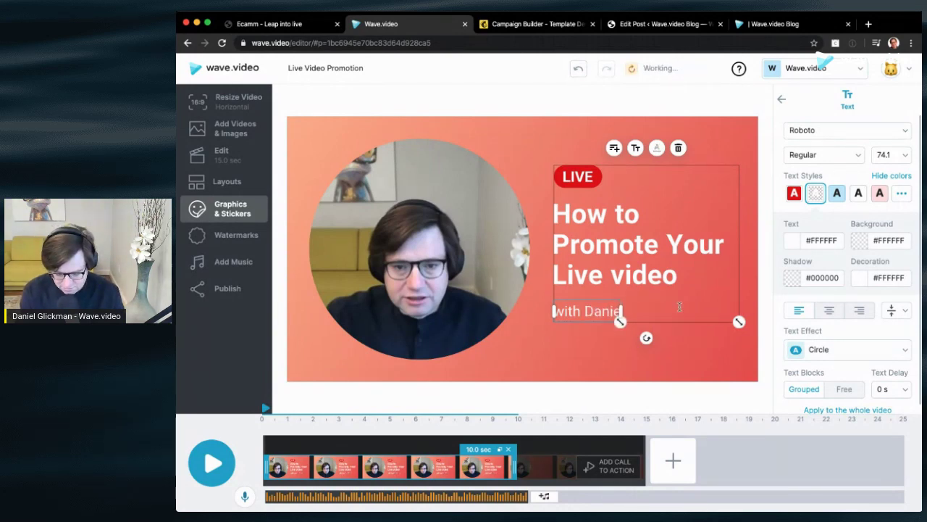
text( Glickman)
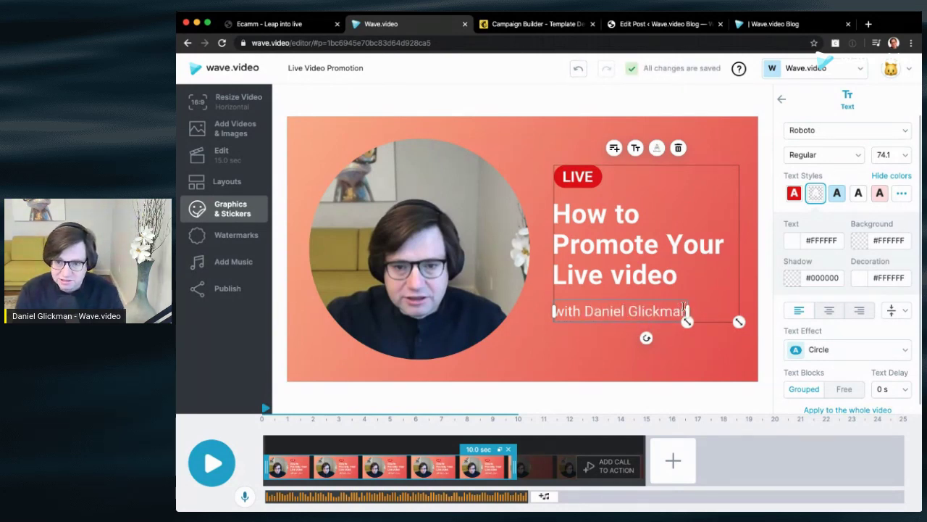
click(606, 373)
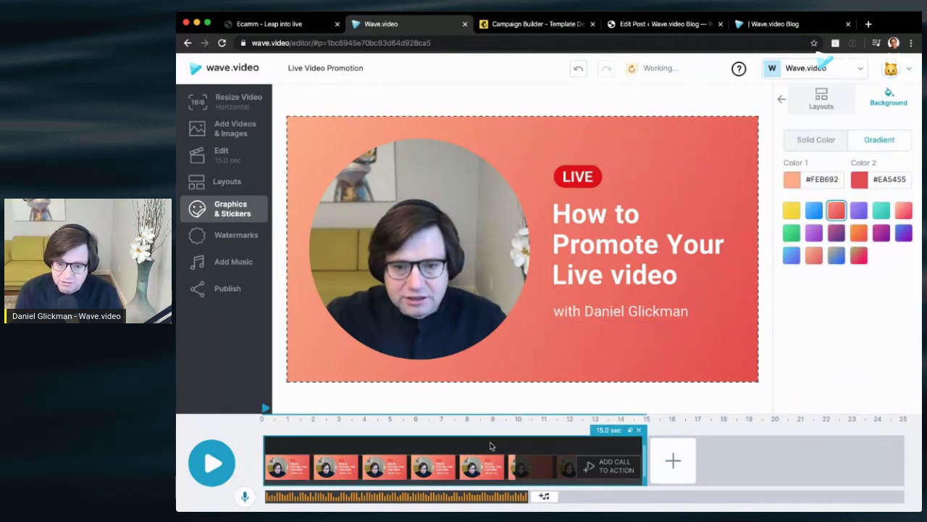
Step: Shorten the text layer to 4.5 seconds and add a new text scene after the opening clip
click(513, 467)
drag(513, 467, 376, 457)
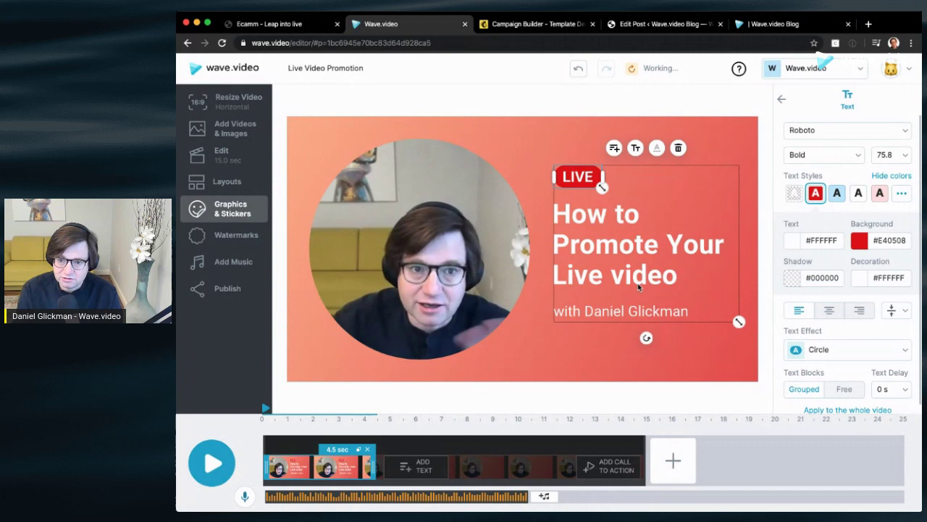
click(424, 467)
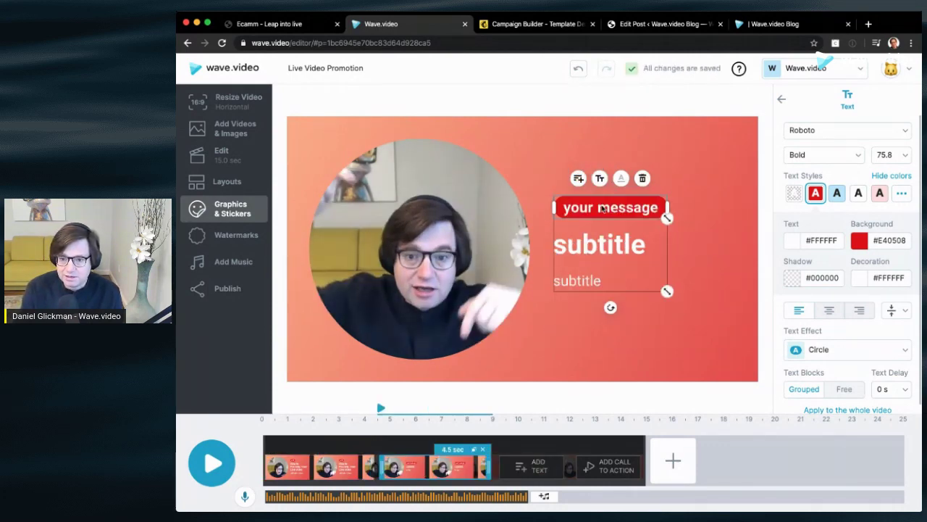
Step: Delete the extra lines from the new text block, widen it, and set the subtitle to size 104
click(601, 208)
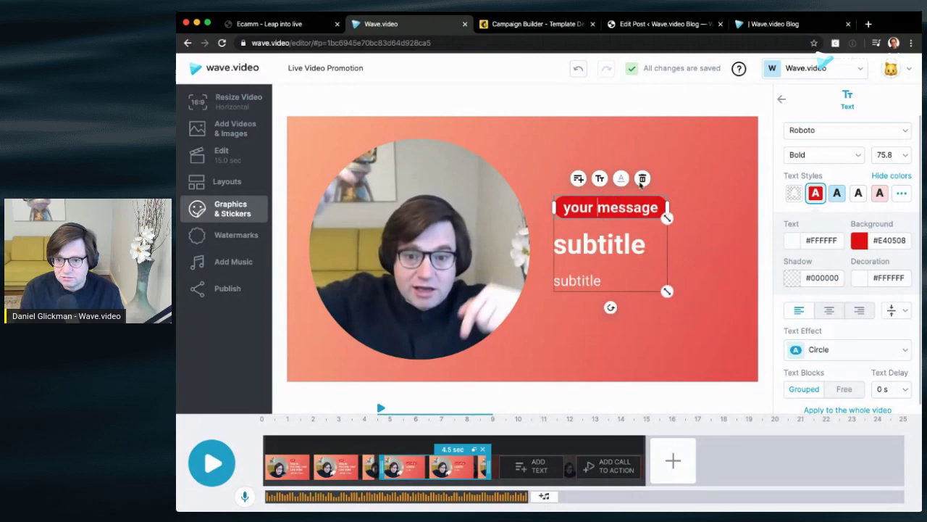
click(644, 179)
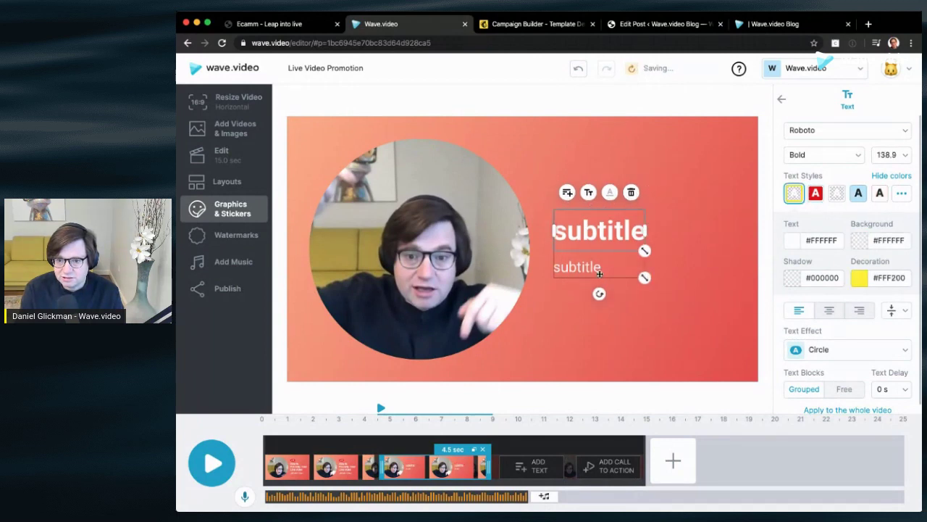
click(632, 192)
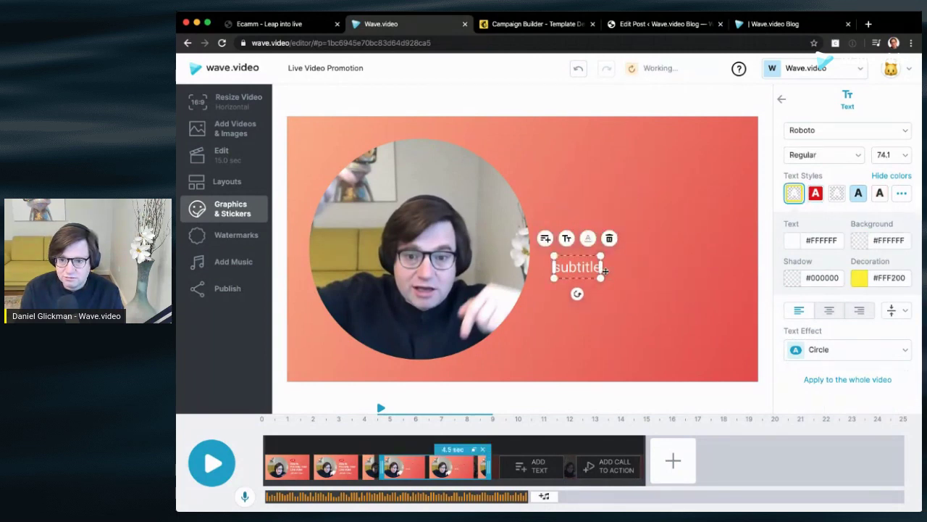
drag(635, 267, 716, 307)
mouse_move(633, 297)
mouse_down()
mouse_move(647, 290)
mouse_move(634, 298)
mouse_up()
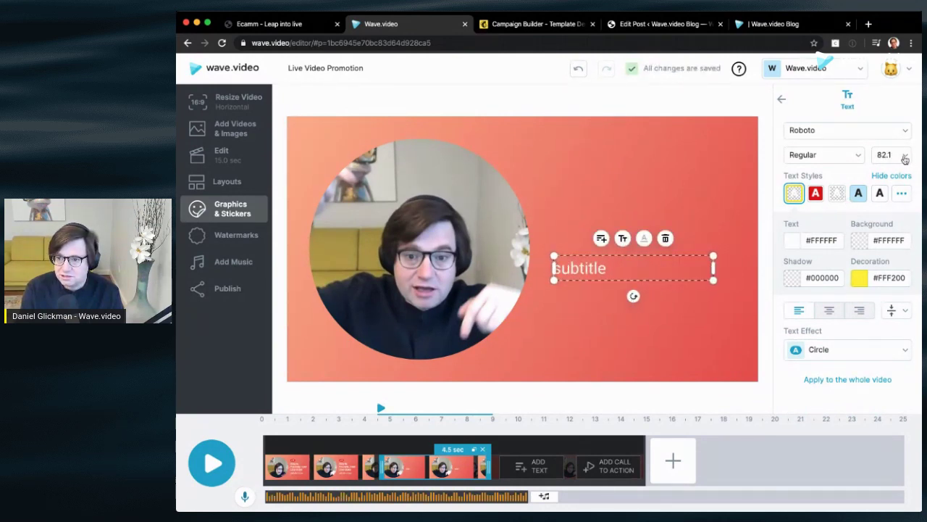
click(903, 156)
click(888, 264)
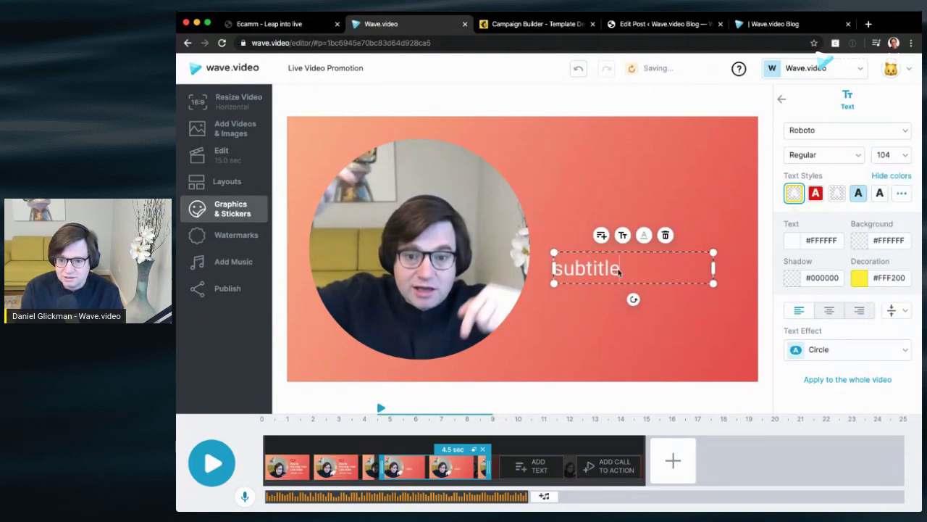
Step: Replace 'subtitle' with 'Tuesday at 6:00 PM' and widen the box to fit one line
double_click(615, 269)
text(Tuesday at)
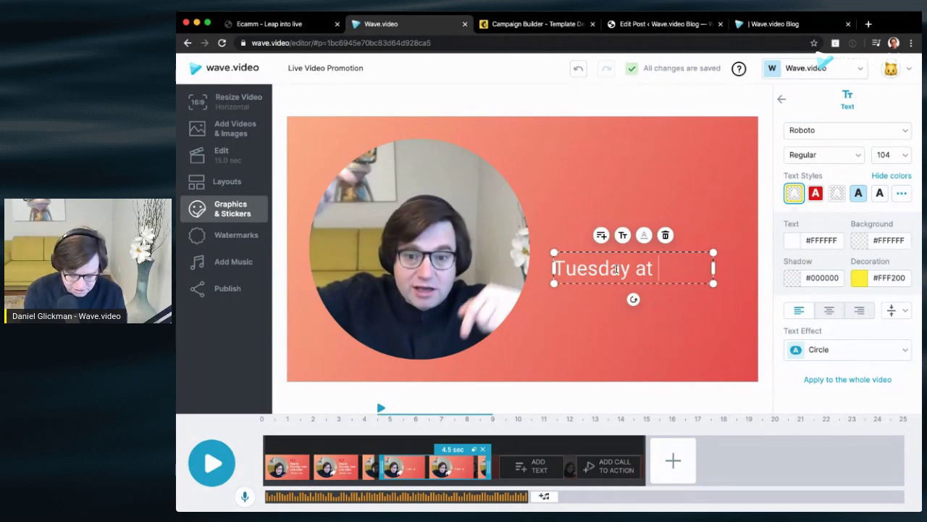
text( 600 P)
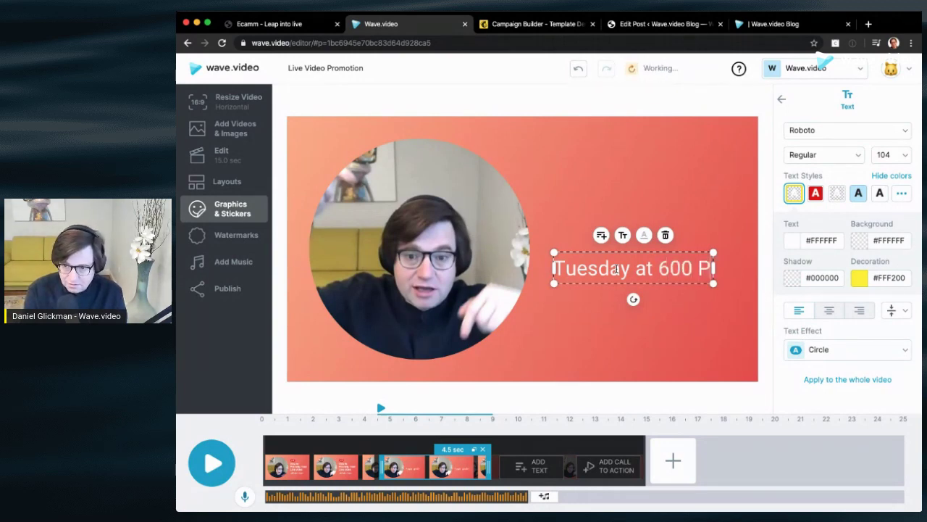
text(M)
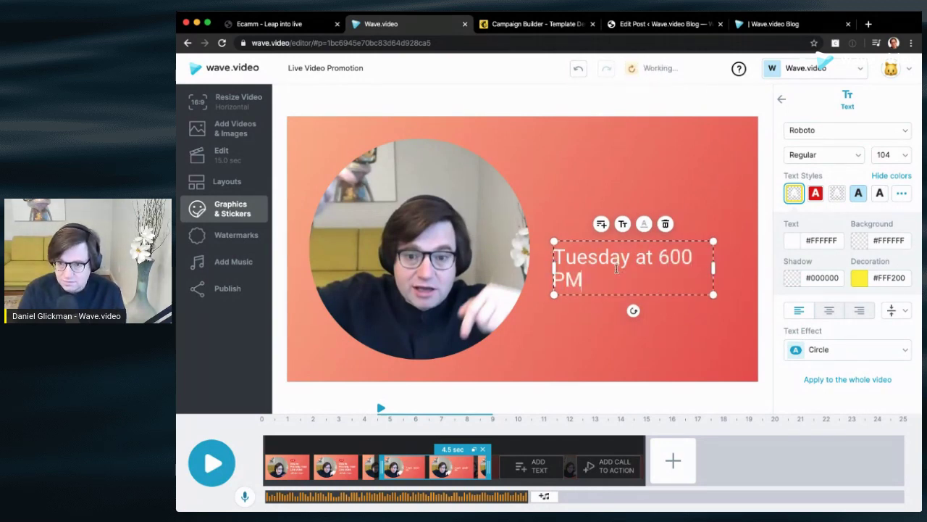
drag(713, 268, 736, 268)
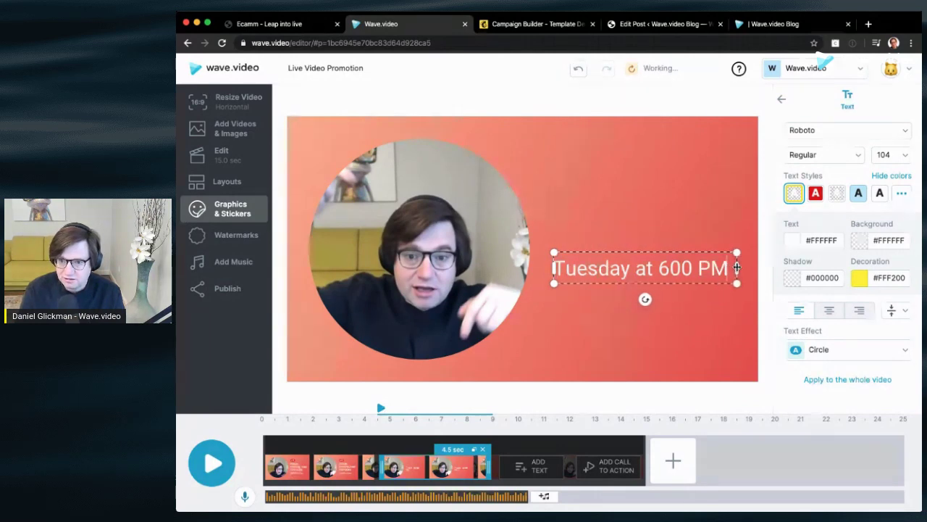
click(672, 268)
text(:)
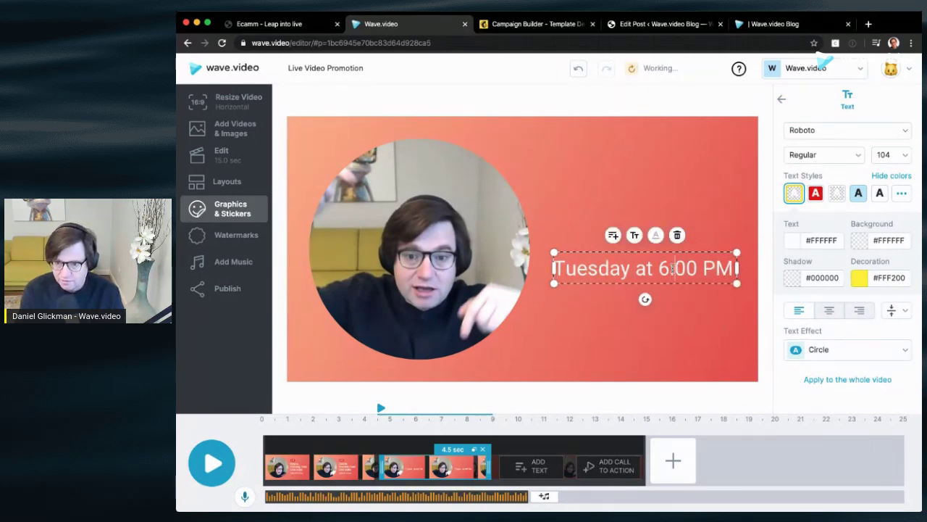
click(701, 155)
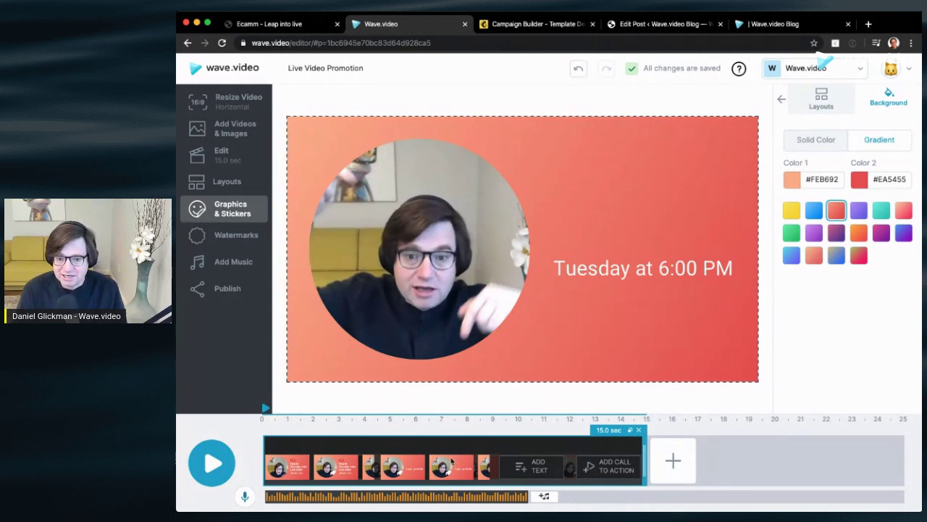
click(340, 469)
Step: Preview Type, Circle, Transparent and Swipe by word effects on the time text, then apply Slide from stripes
click(442, 469)
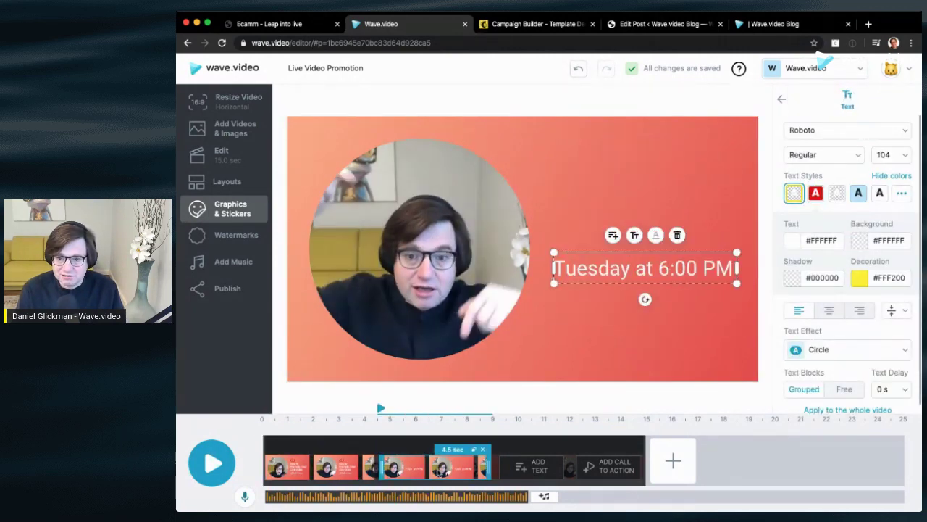
click(819, 350)
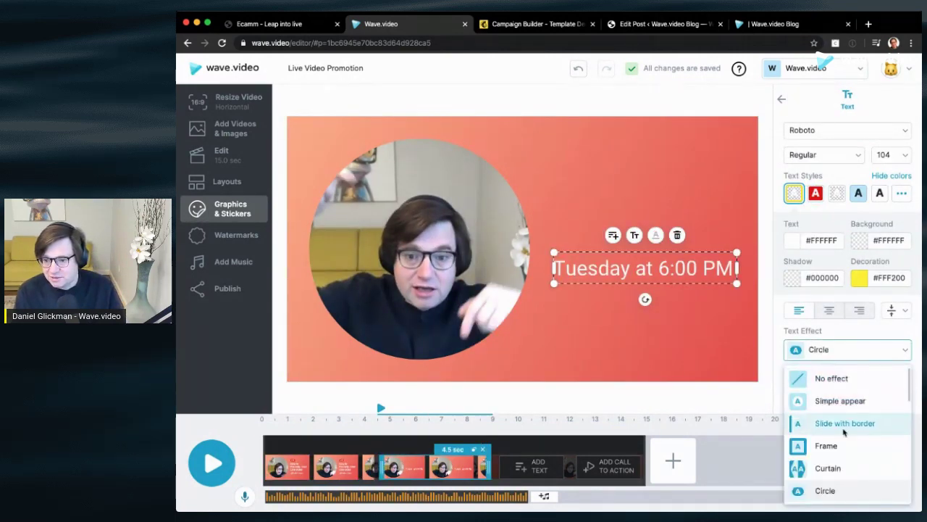
scroll(840, 471, down, 2)
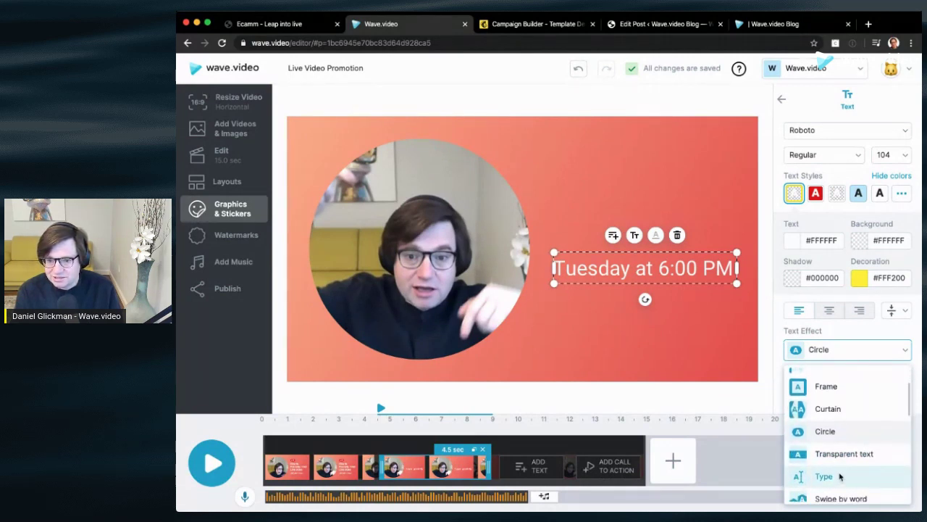
click(841, 476)
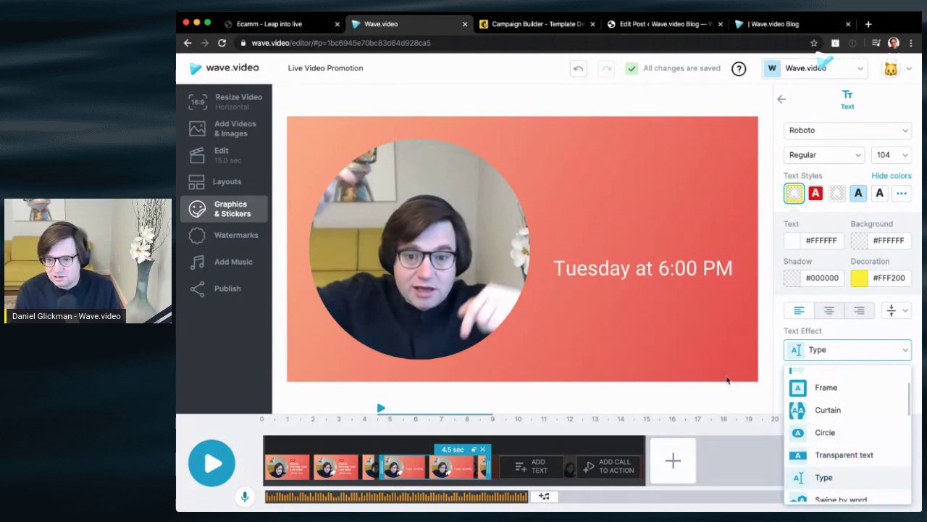
click(833, 433)
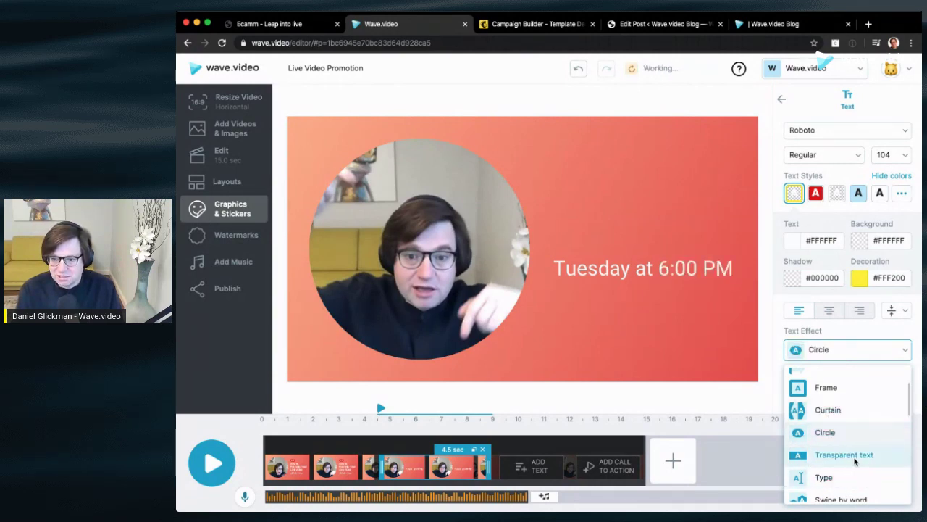
click(855, 457)
scroll(856, 461, down, 1)
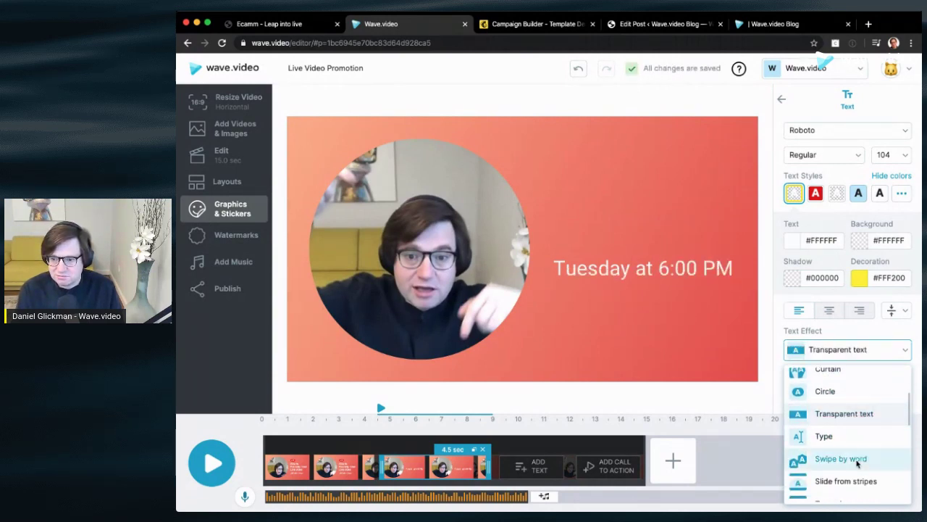
click(840, 459)
scroll(857, 460, down, 1)
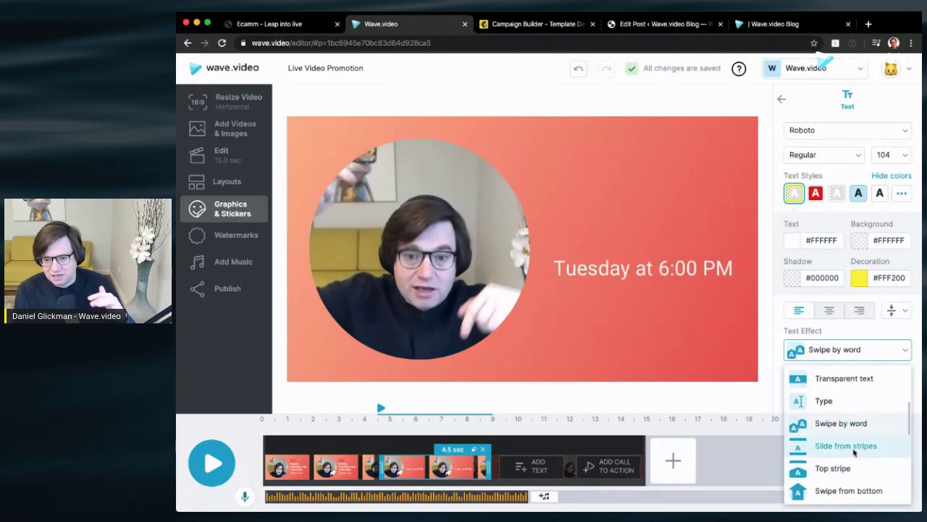
click(855, 449)
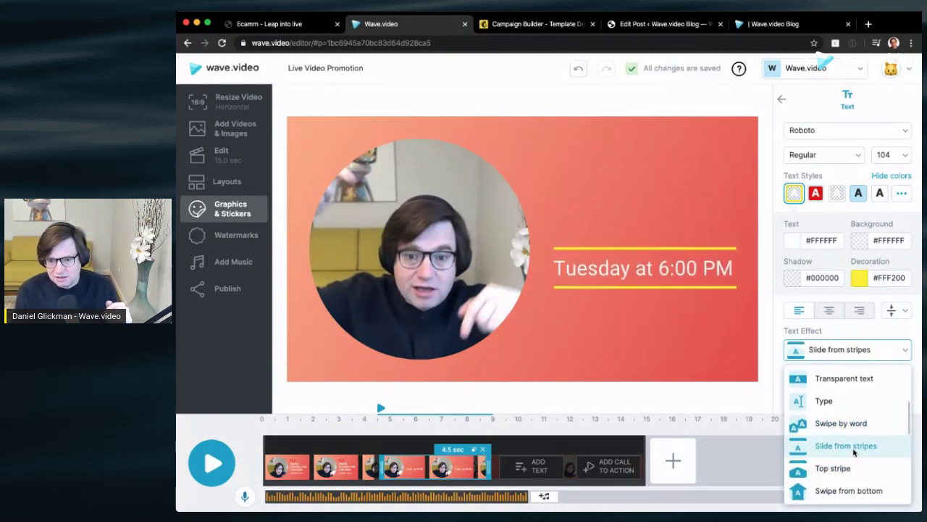
Step: Nudge the 'Tuesday at 6:00 PM' text slightly upward
click(675, 331)
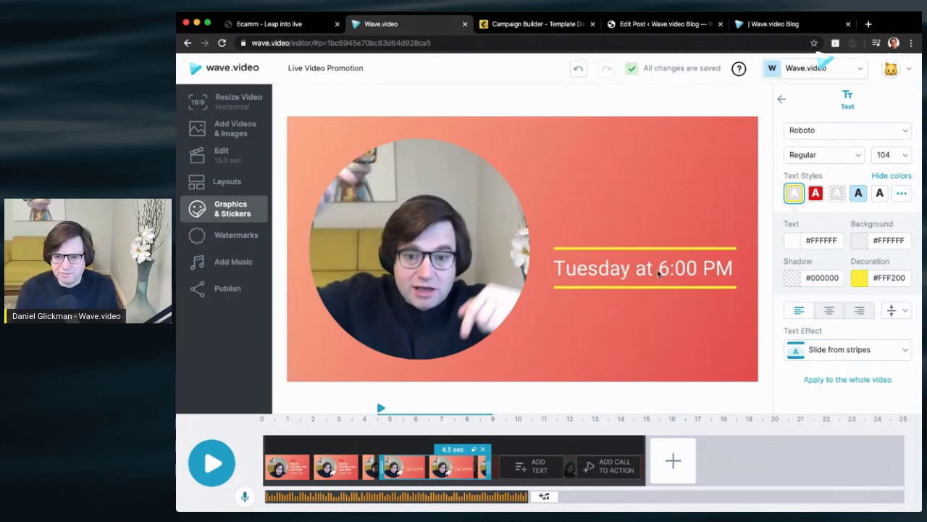
click(659, 269)
drag(659, 269, 654, 256)
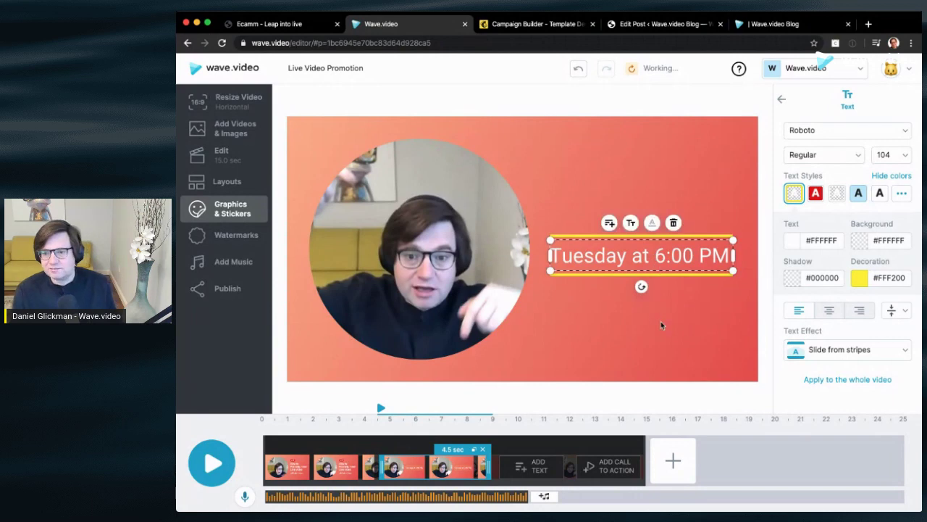
Step: Try the Google brand kit, then switch back to the Wave.video brand kit
click(661, 325)
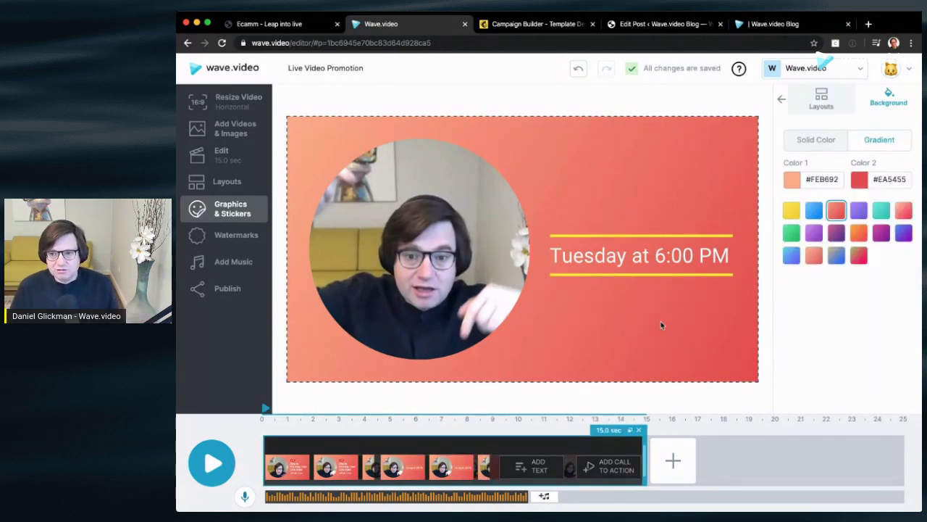
click(860, 74)
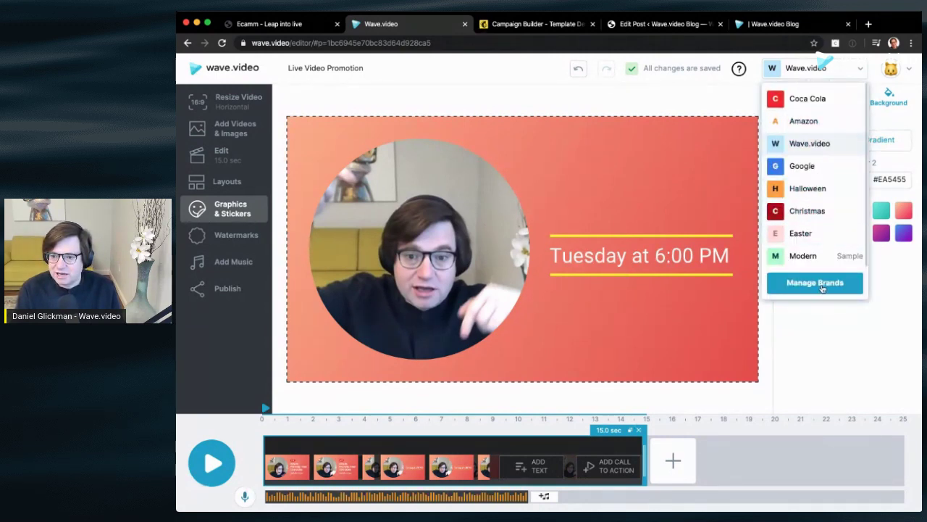
click(809, 165)
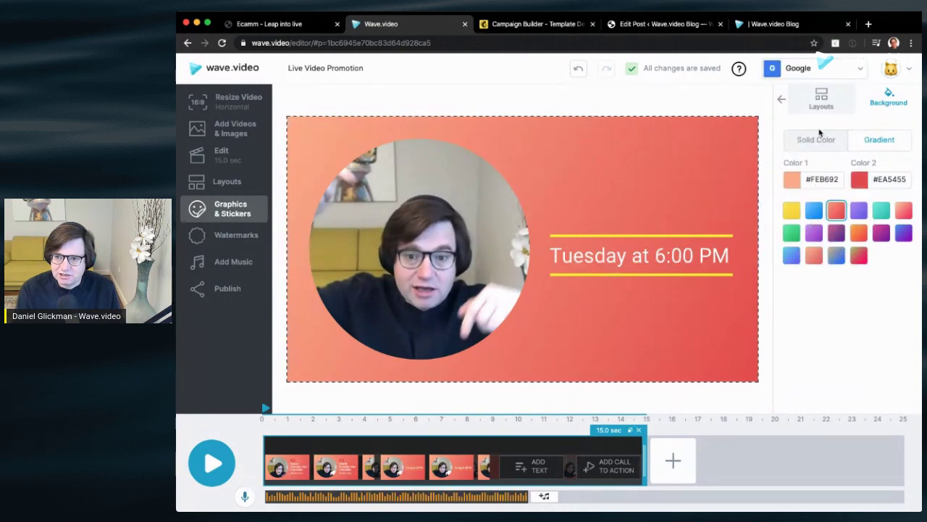
click(819, 75)
click(817, 142)
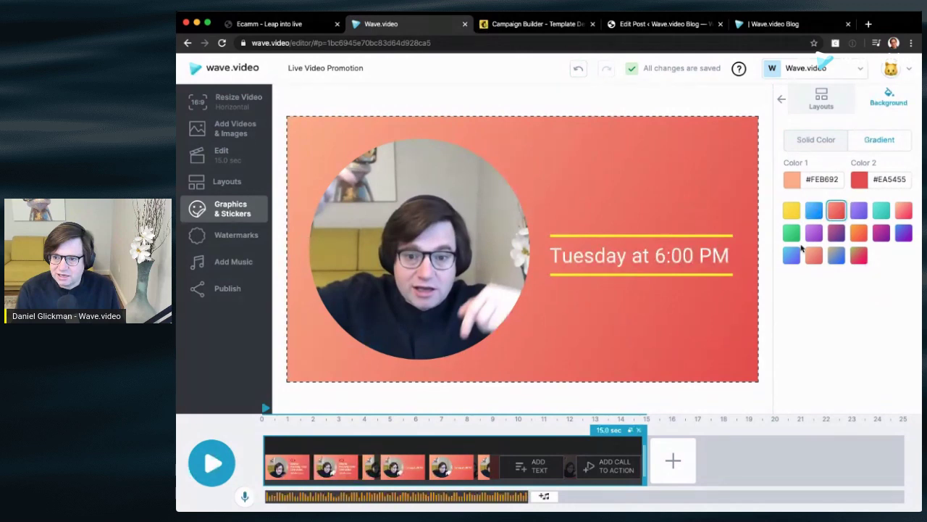
Step: Set the background to solid light blue #ABDCFF after trying a blue gradient and a paler blue
click(822, 210)
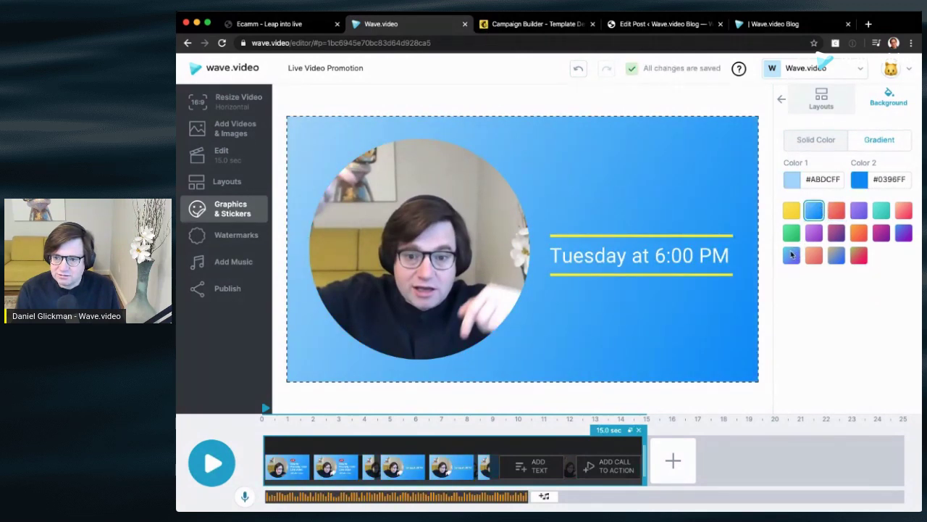
click(830, 142)
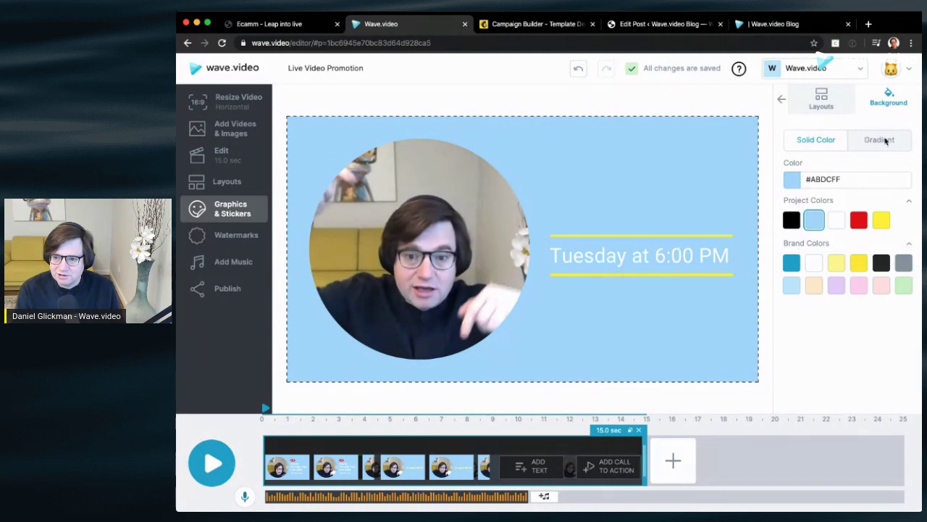
click(791, 285)
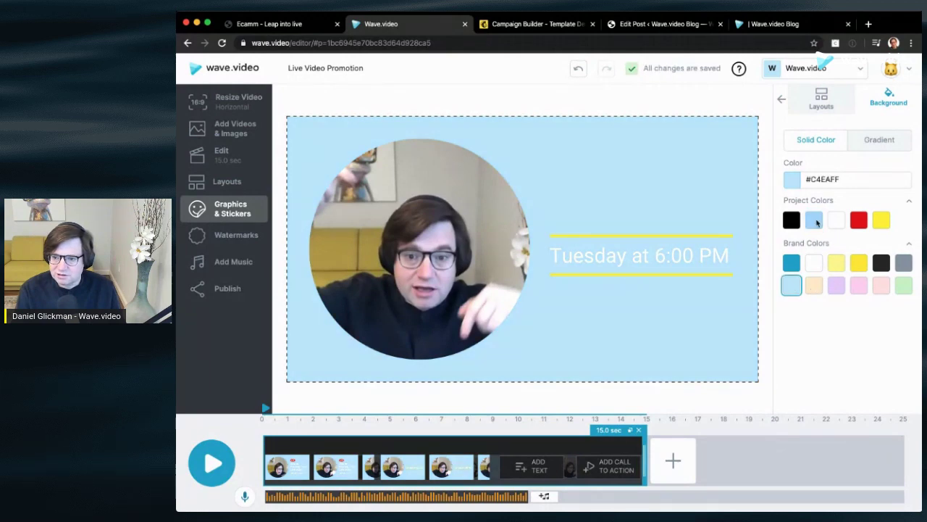
click(814, 220)
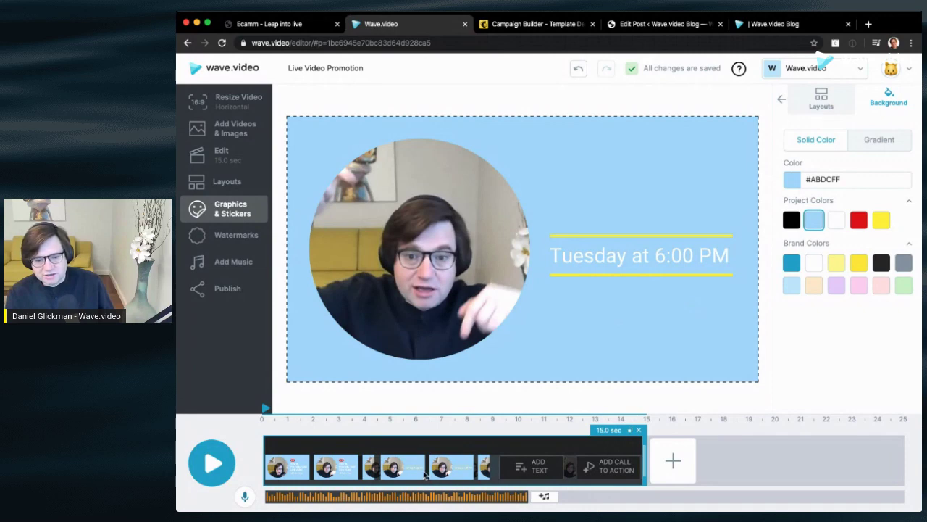
click(549, 475)
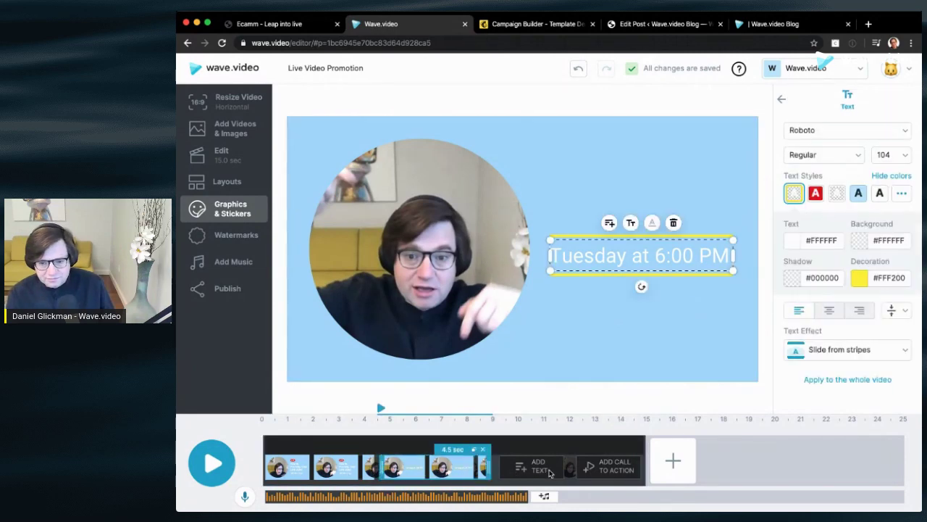
Step: Place the wave.video logo in the final scene's circle, enlarge it and shift it left
click(604, 471)
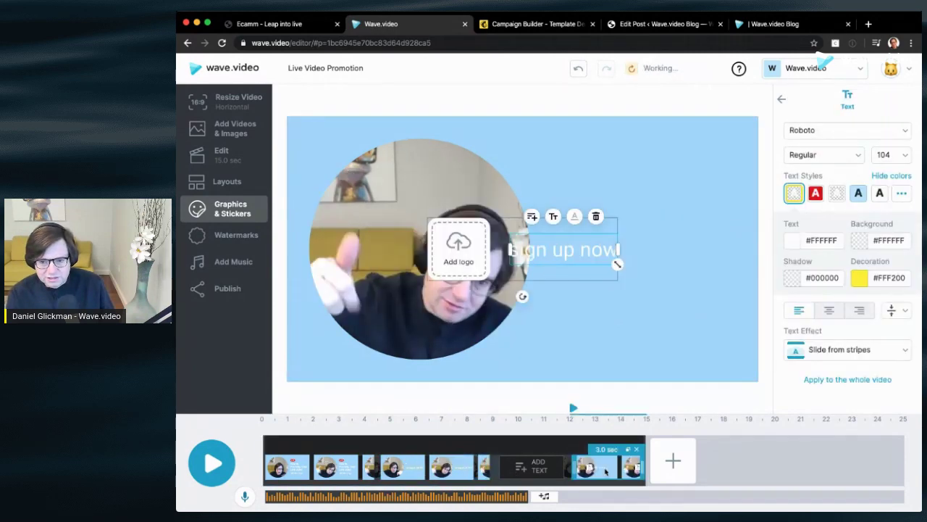
click(459, 255)
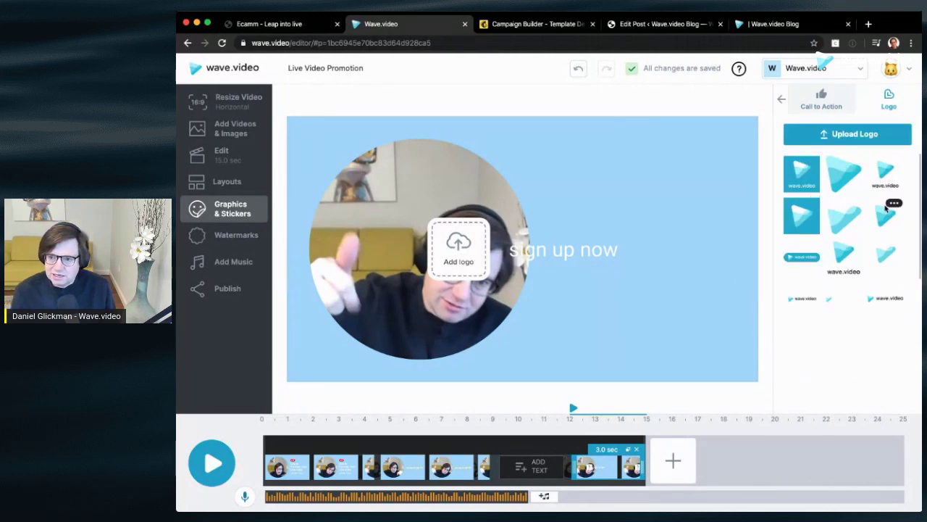
click(885, 218)
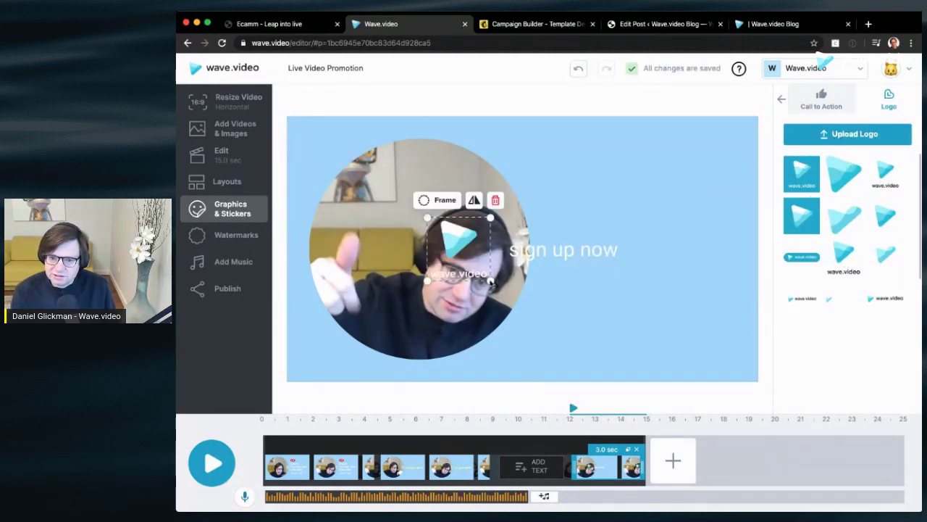
drag(491, 282, 519, 299)
drag(463, 246, 423, 249)
Step: Change the closing text to 'See link in text above' and widen its box to fit
click(570, 249)
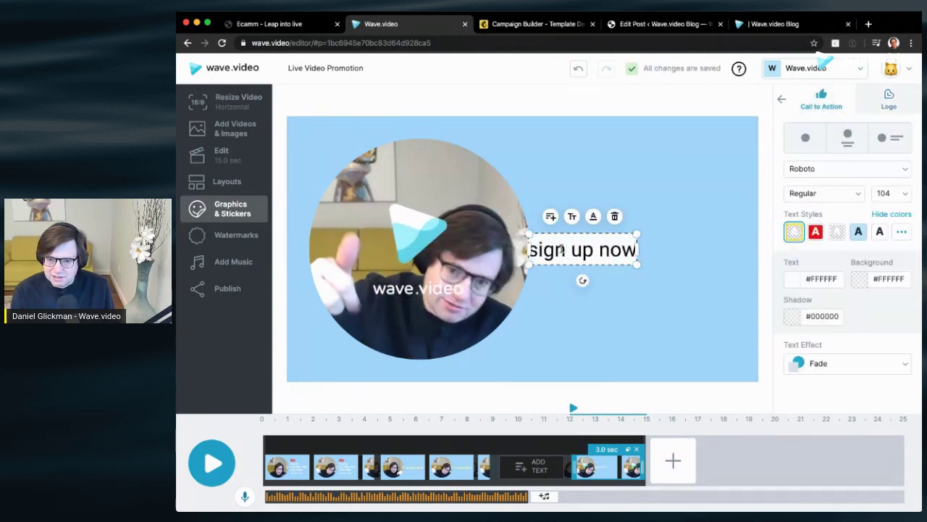
double_click(562, 249)
text(See)
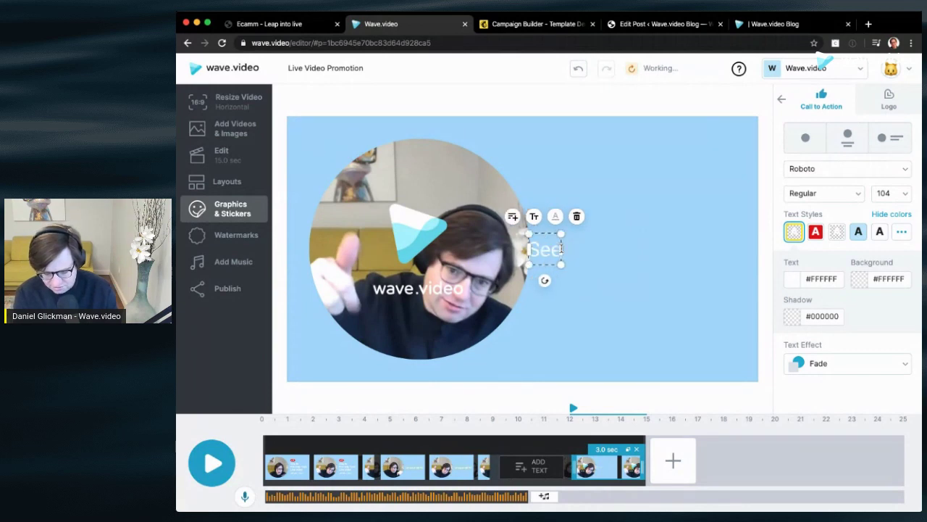
text(link in te)
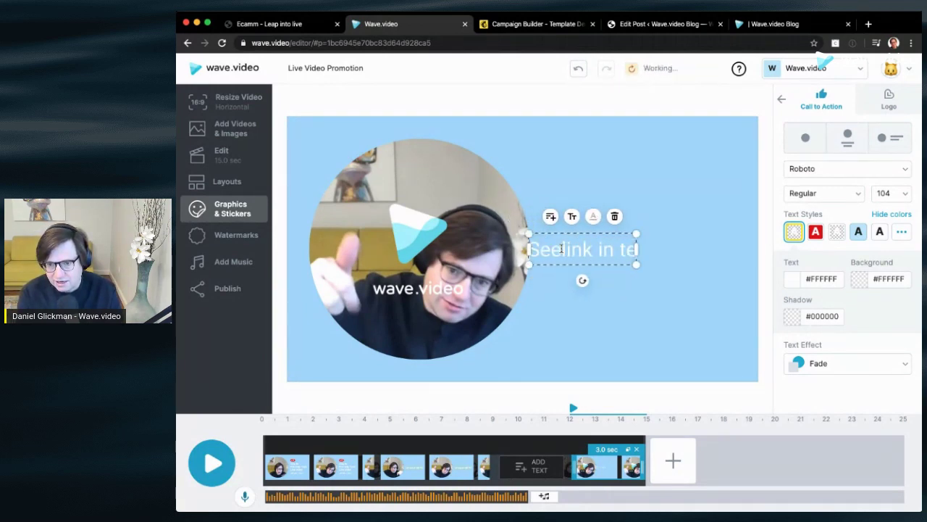
text(xtt)
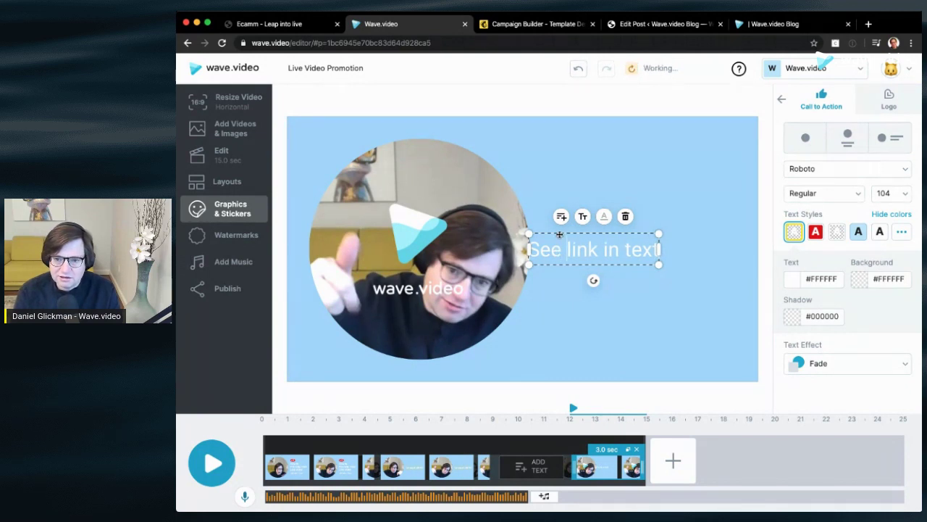
drag(559, 234, 591, 235)
click(589, 295)
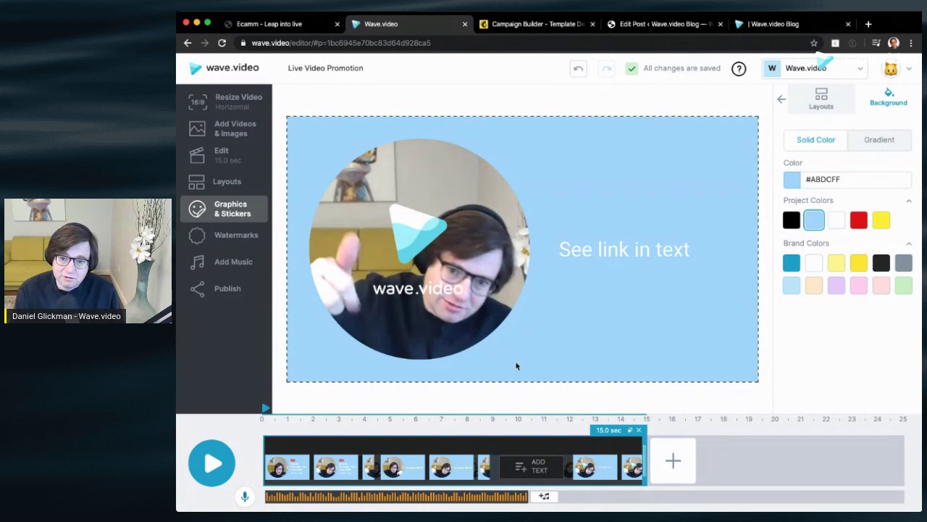
click(588, 255)
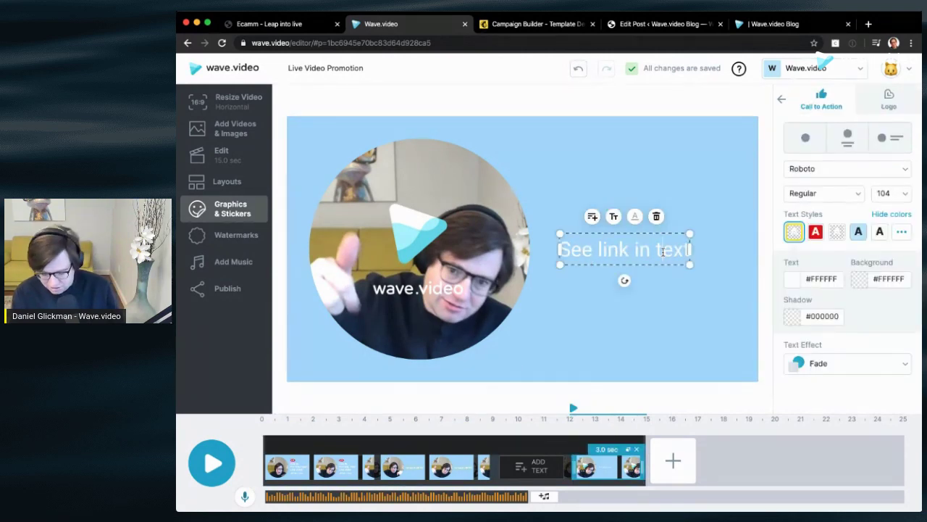
text(abov)
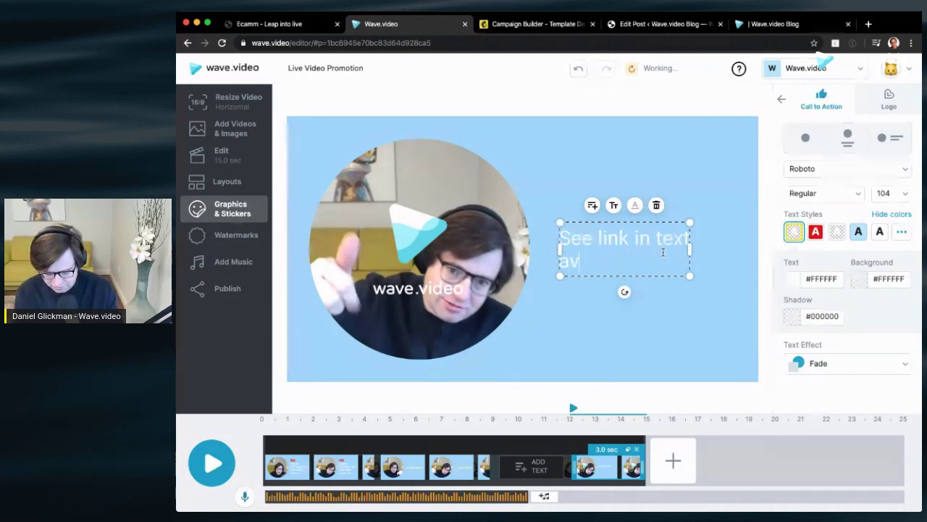
text(e)
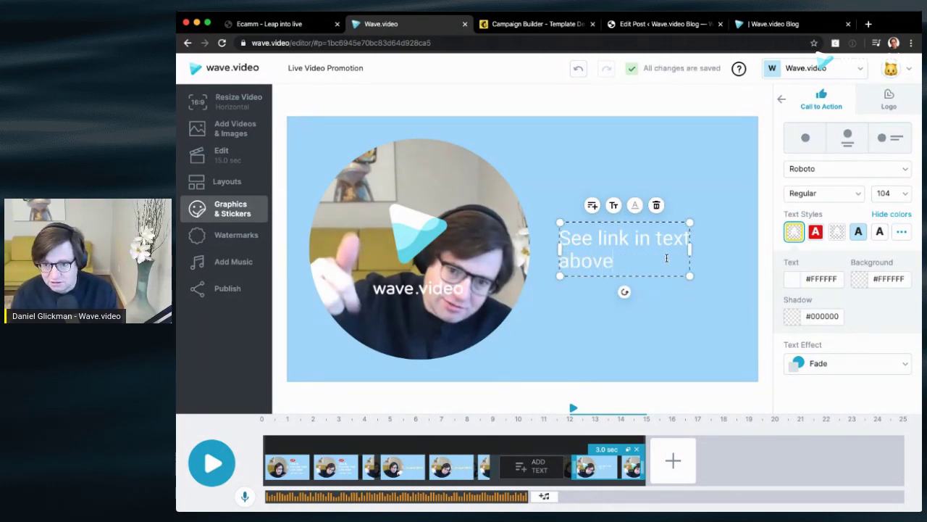
drag(694, 250, 730, 249)
click(643, 324)
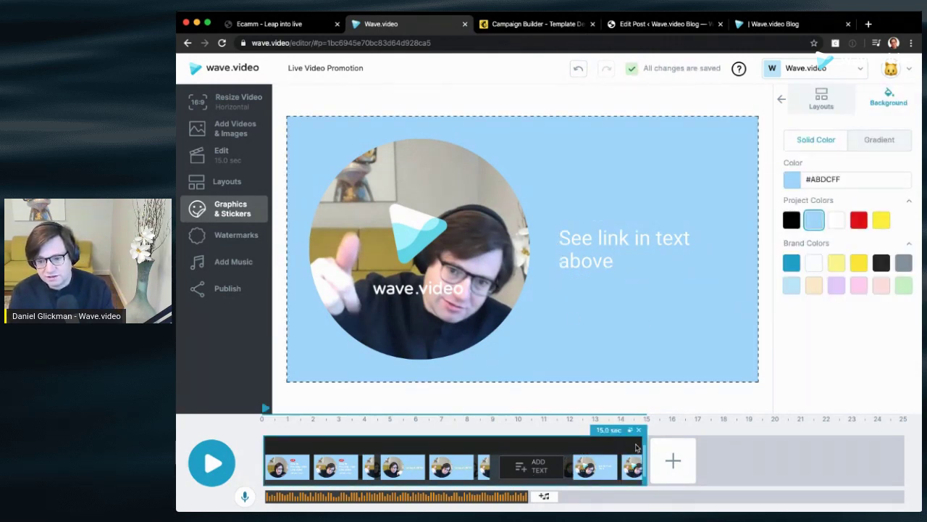
Step: Review the final and 'Tuesday at 6:00 PM' scenes, then play the opening title scene
click(598, 469)
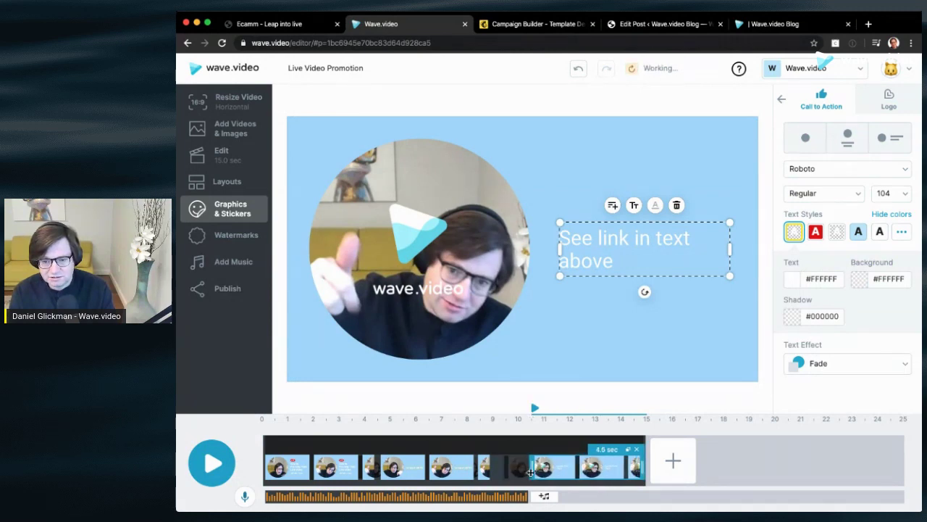
click(498, 471)
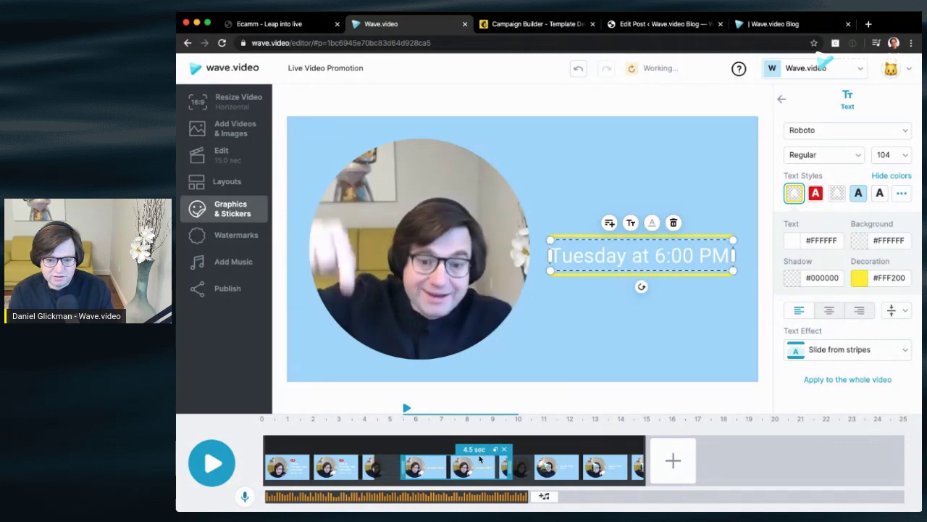
click(389, 458)
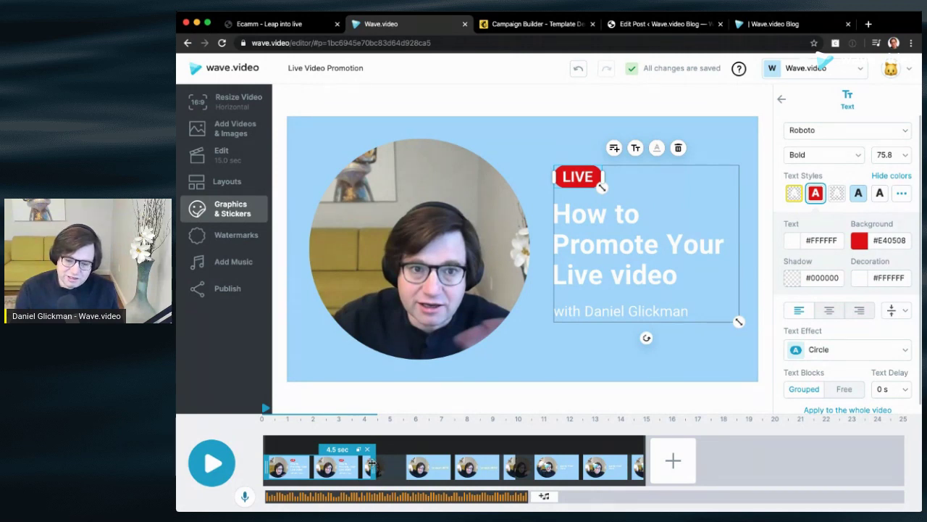
click(217, 463)
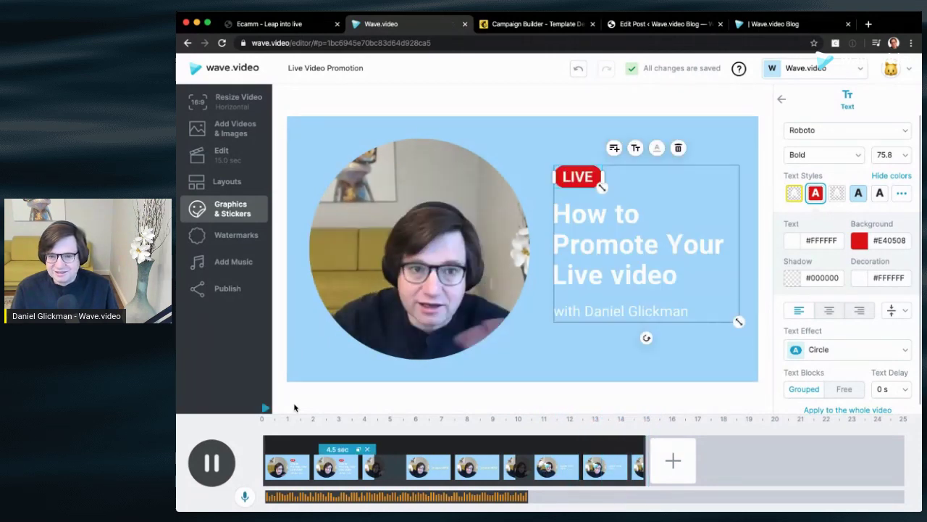
click(384, 308)
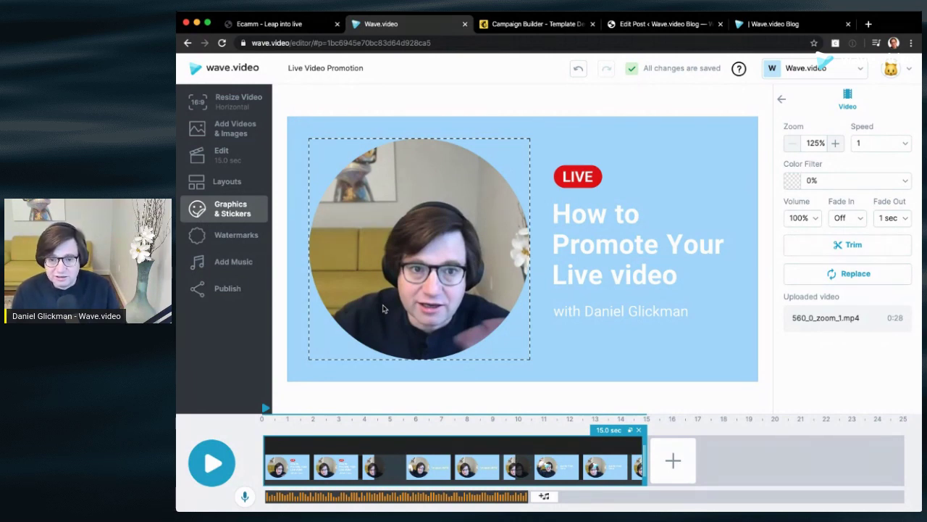
Step: Resize the video to Facebook 9:16 Full portrait, recentre the face in the circle, and preview it
click(253, 104)
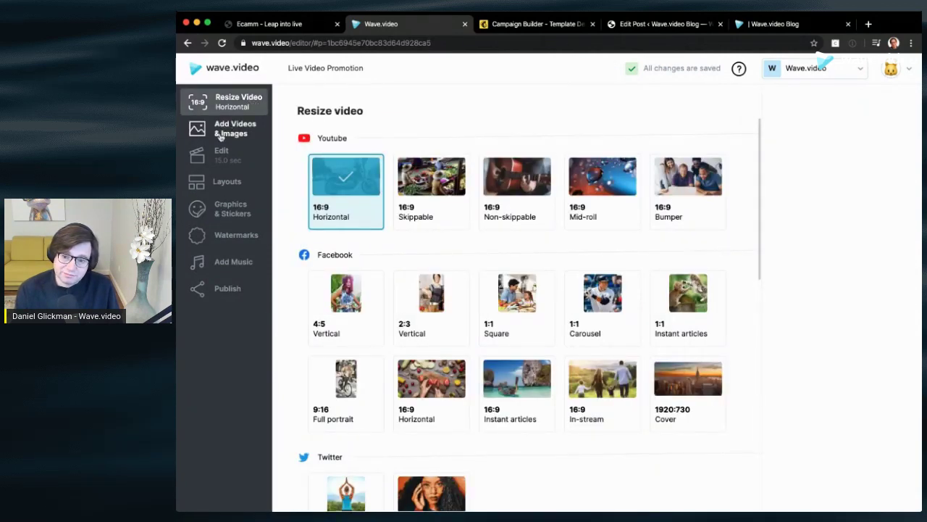
scroll(591, 407, down, 1)
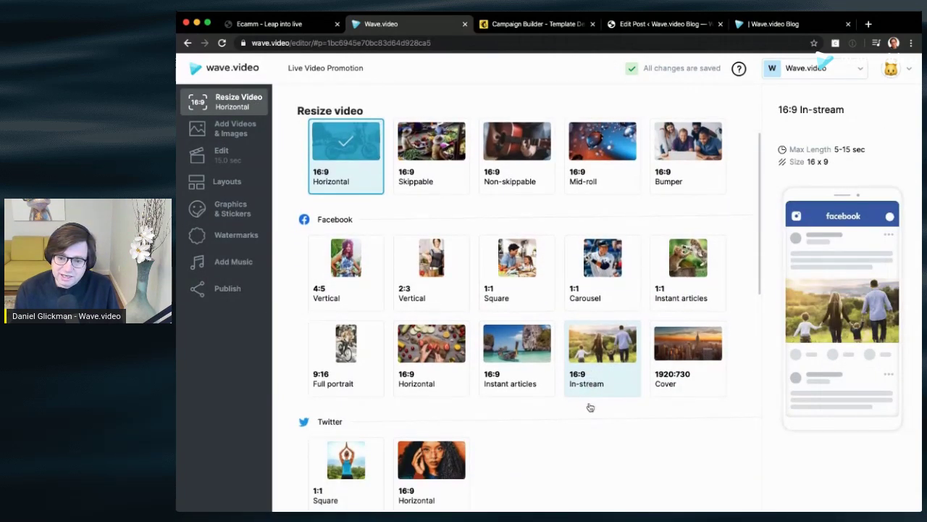
scroll(591, 408, up, 1)
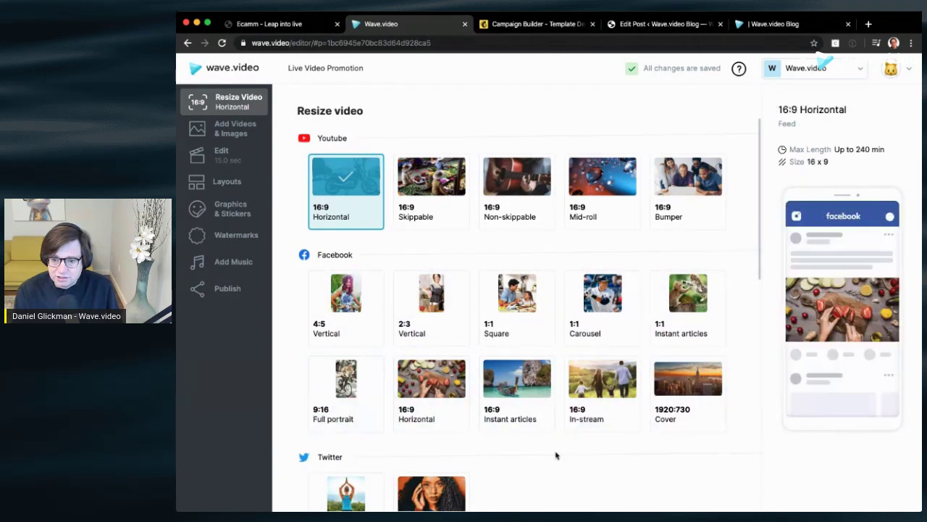
scroll(558, 453, down, 2)
scroll(558, 454, down, 1)
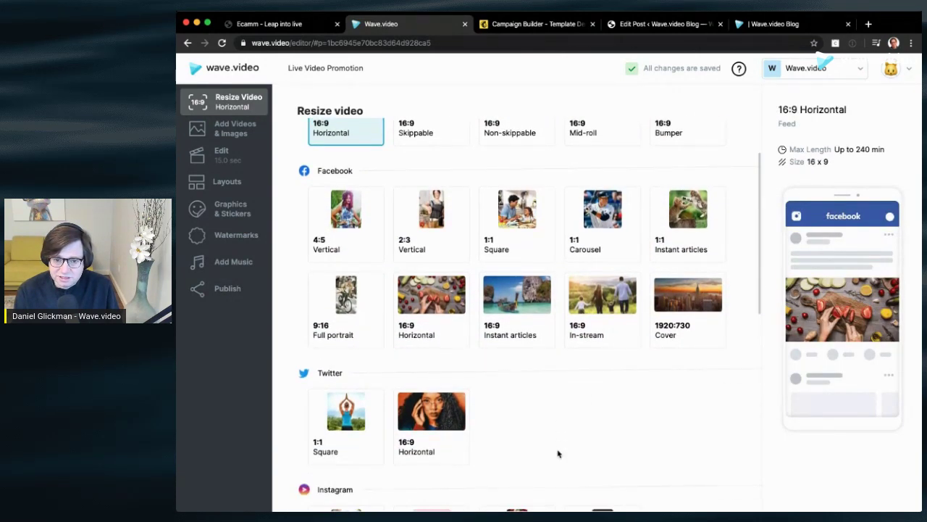
click(360, 314)
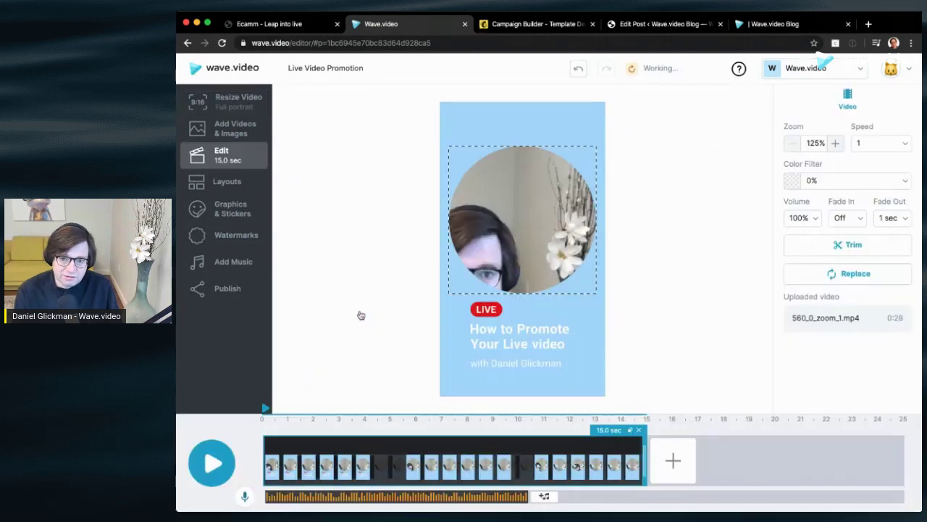
drag(507, 251, 562, 195)
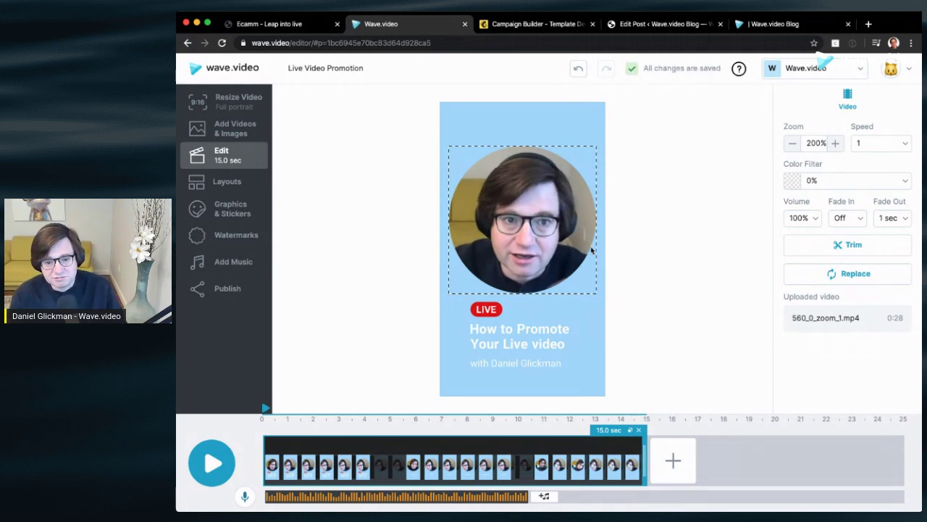
click(212, 464)
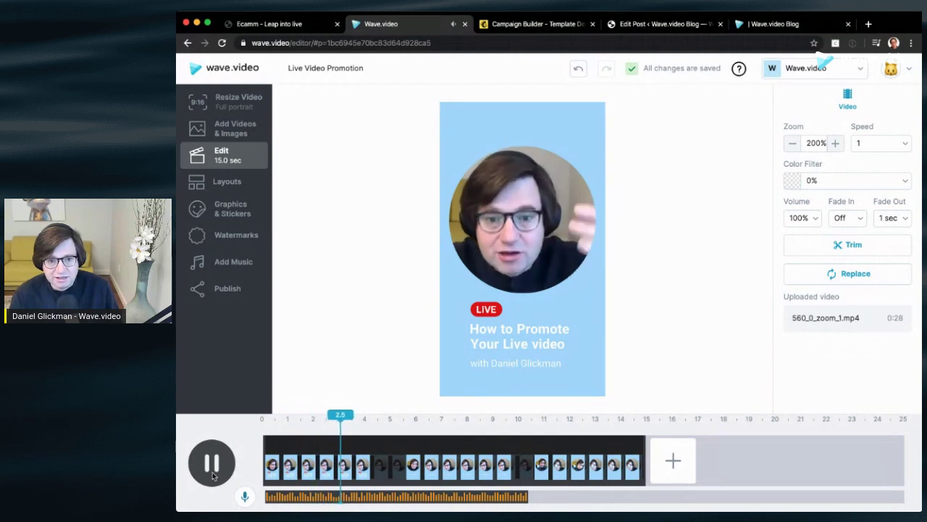
click(212, 463)
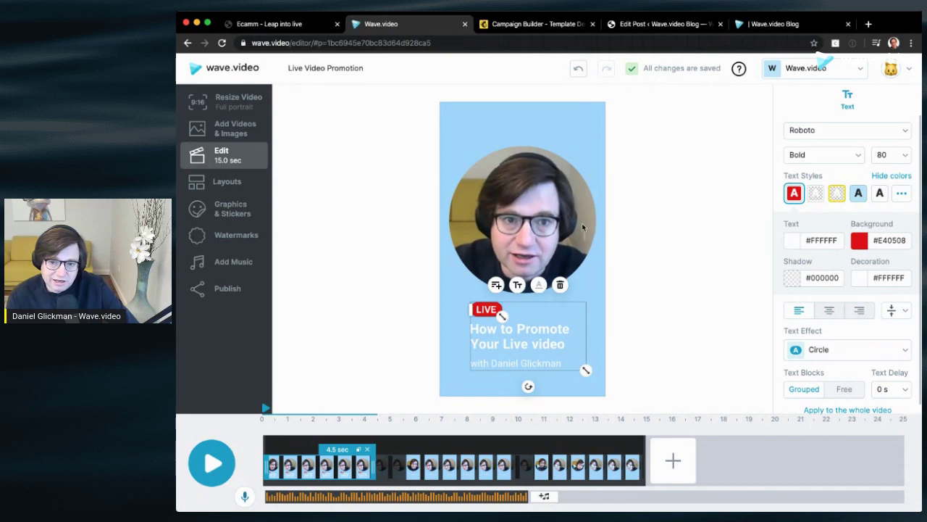
Step: Switch the portrait promo to a full-frame layout with the title over the video, and preview it
click(240, 183)
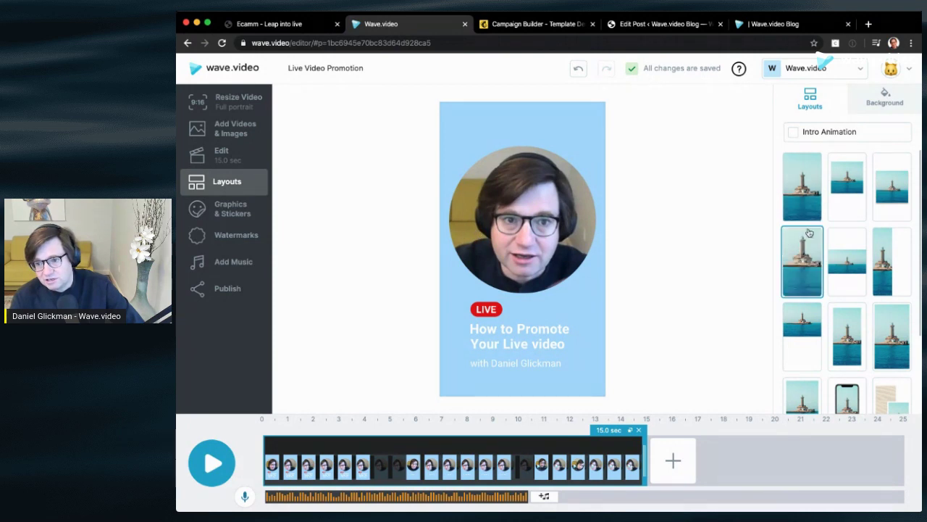
click(804, 193)
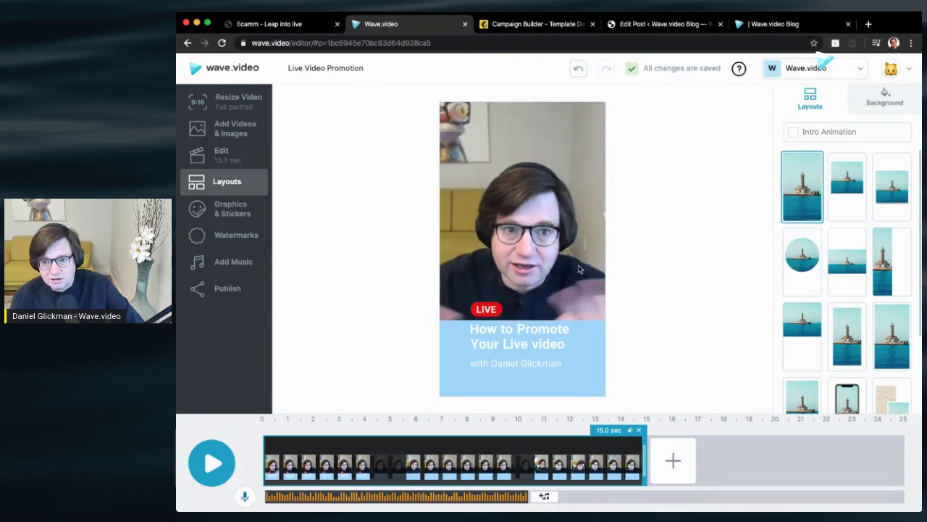
drag(596, 220, 597, 192)
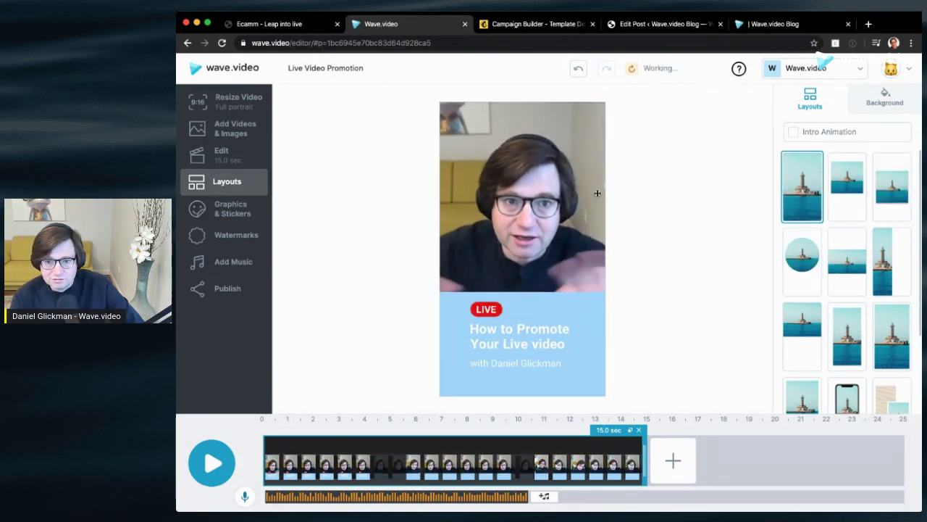
click(592, 193)
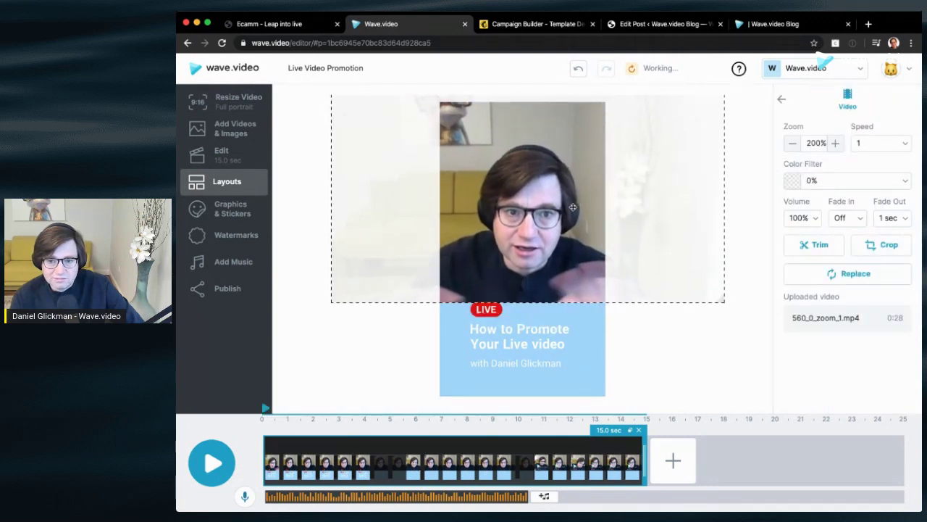
mouse_move(592, 193)
mouse_down()
mouse_move(544, 194)
mouse_move(595, 194)
mouse_up()
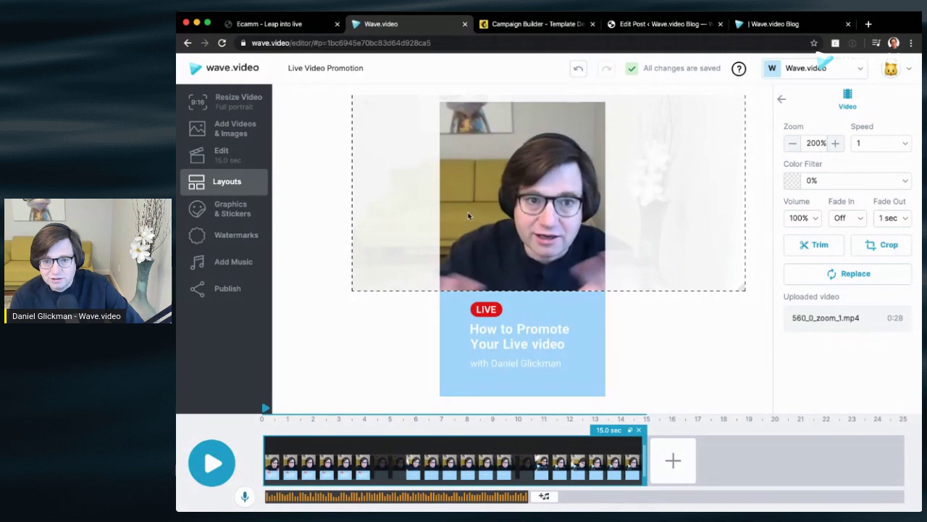
click(242, 190)
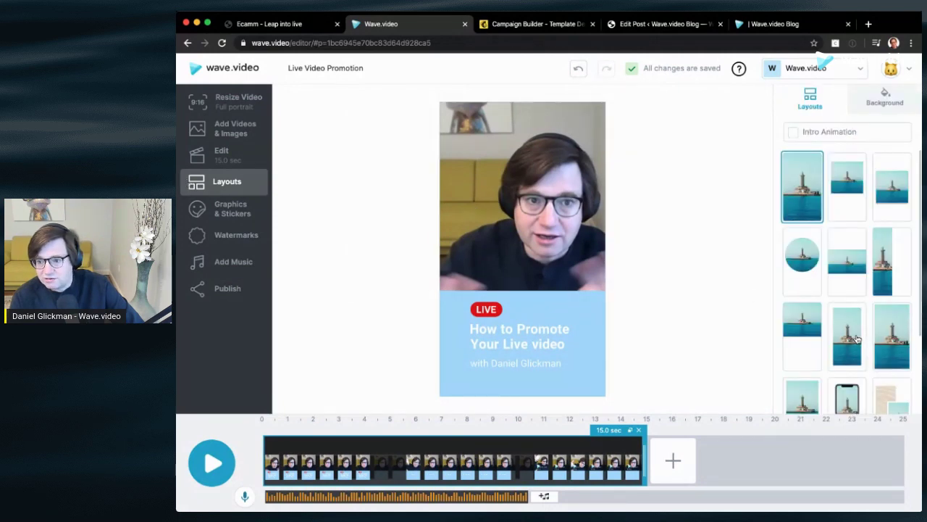
scroll(851, 334, down, 3)
click(854, 364)
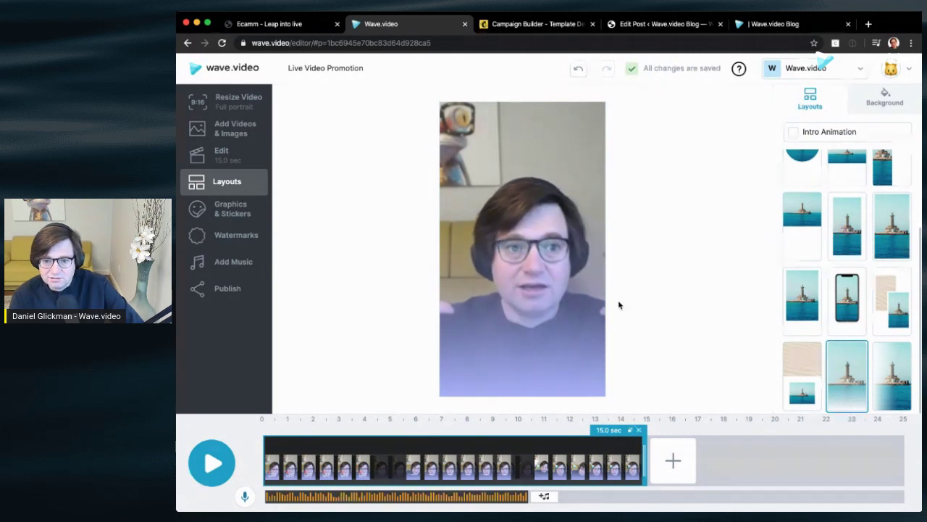
click(212, 450)
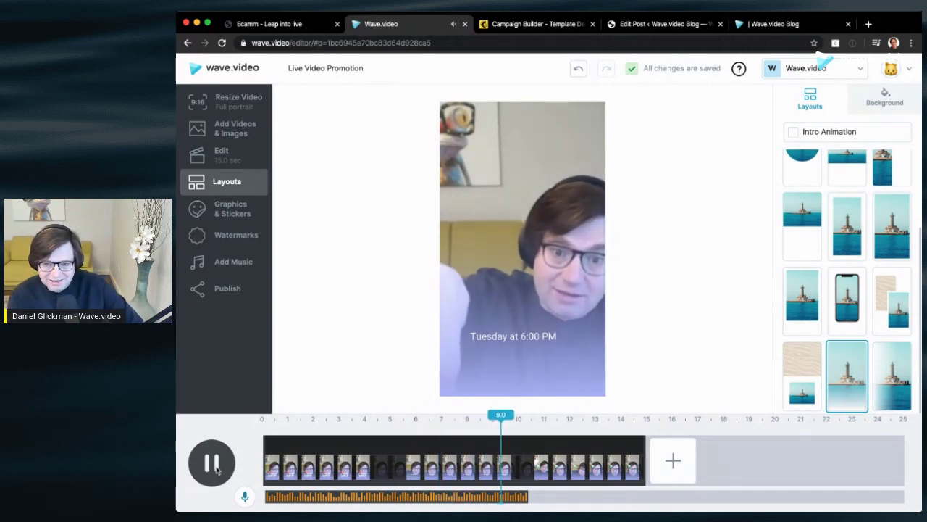
Step: Enable the layout's intro animation, keep the full-frame gradient layout, and play from the start
click(500, 336)
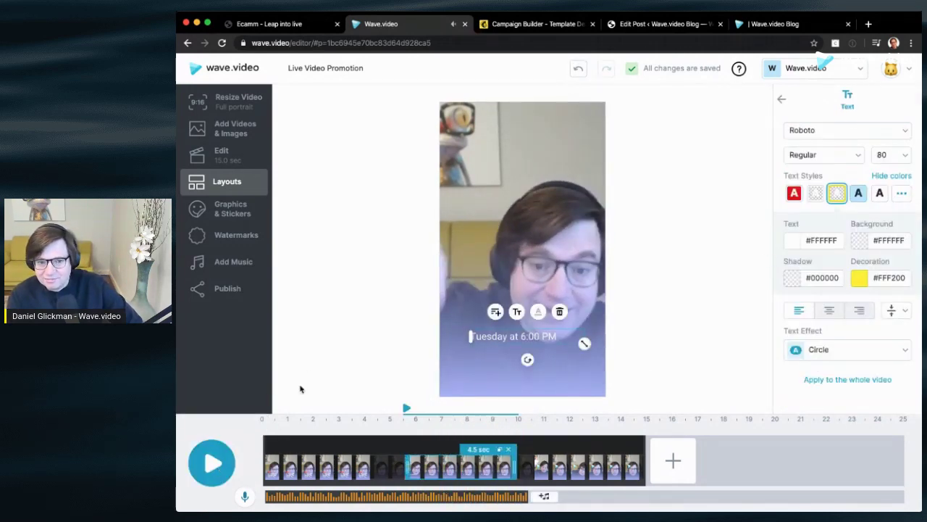
click(478, 265)
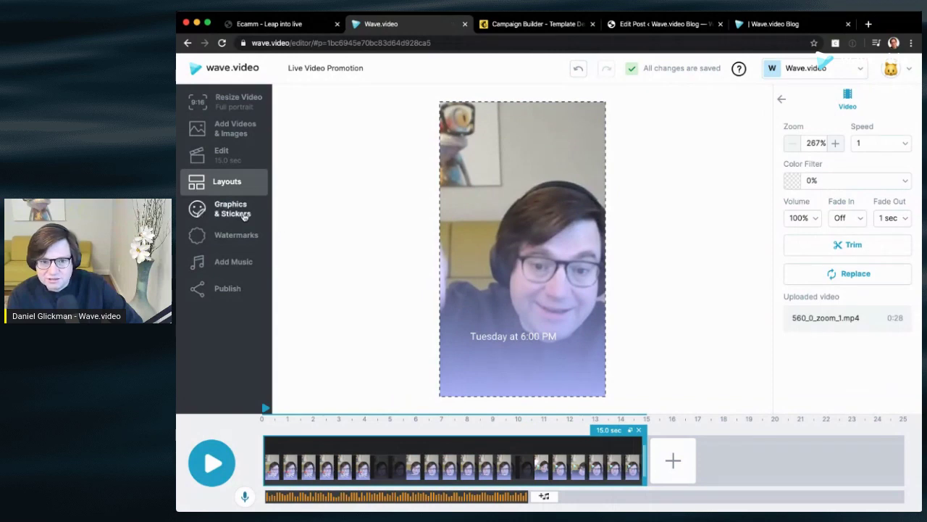
click(240, 191)
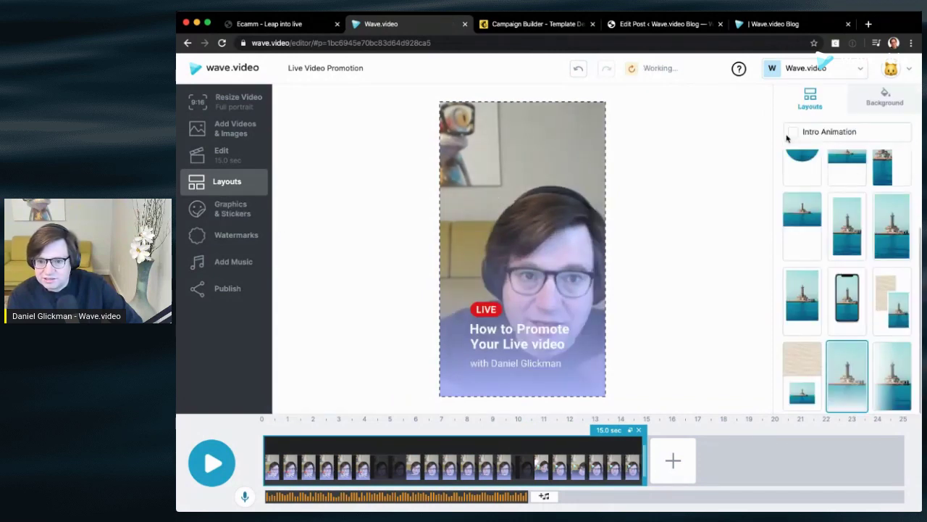
click(793, 133)
click(834, 276)
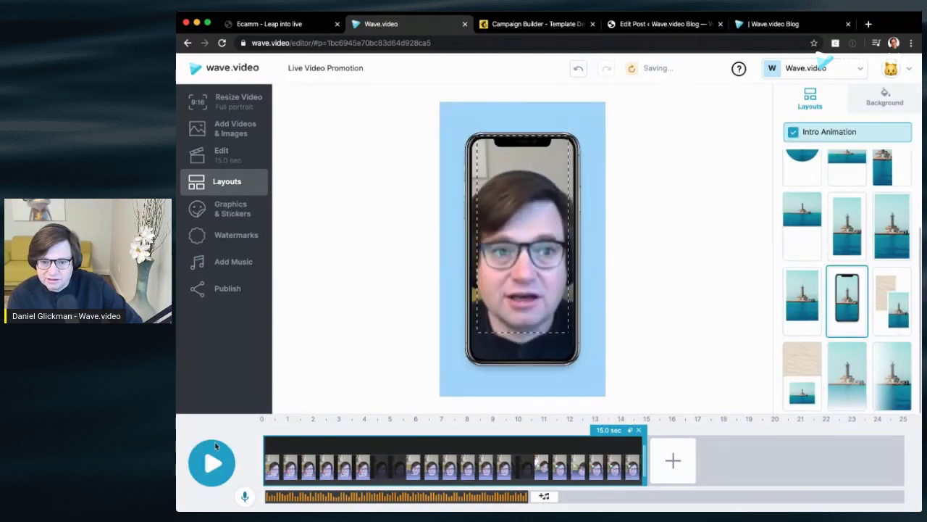
click(846, 375)
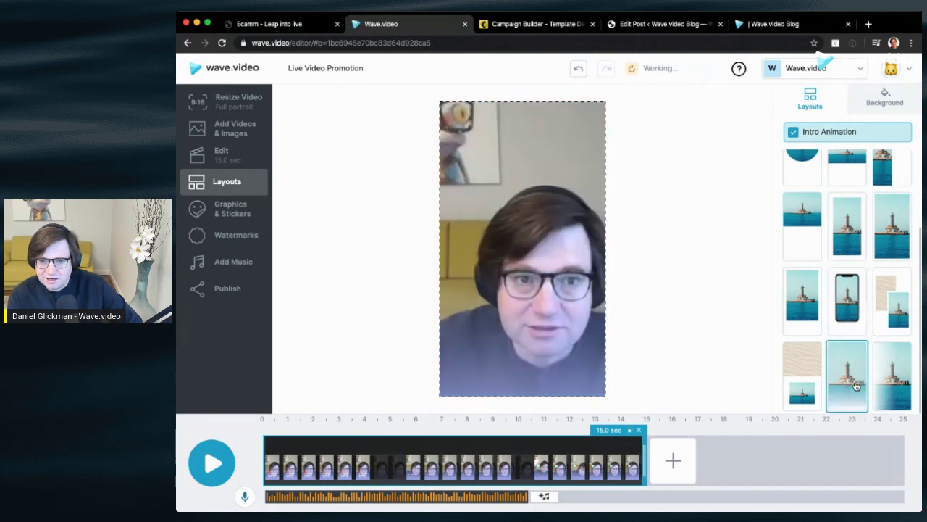
click(229, 449)
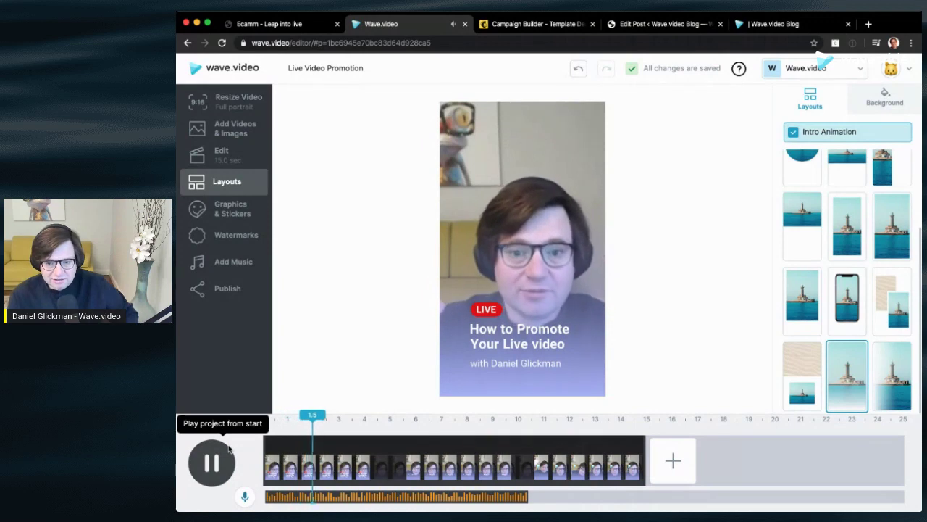
click(229, 449)
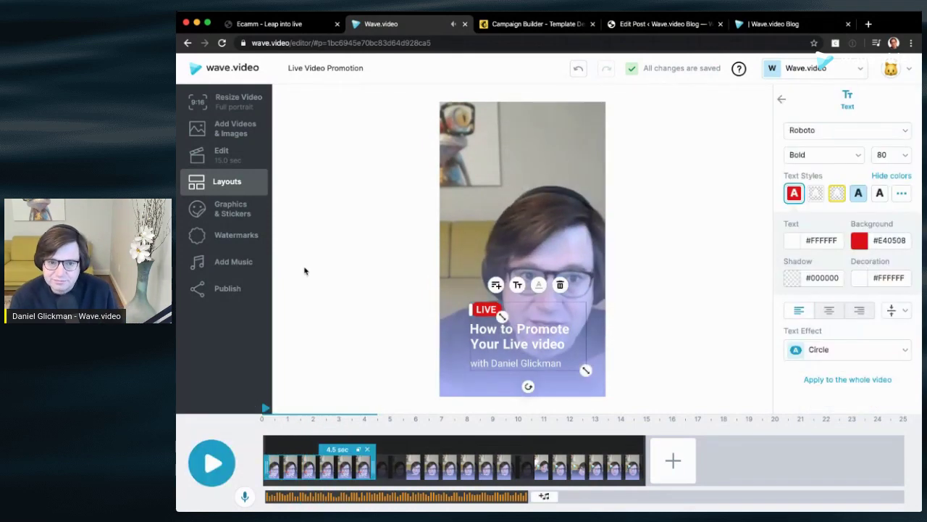
Step: Add the Sound On sticker at the top-right and keep its 3.0 sec bar near the start
click(243, 211)
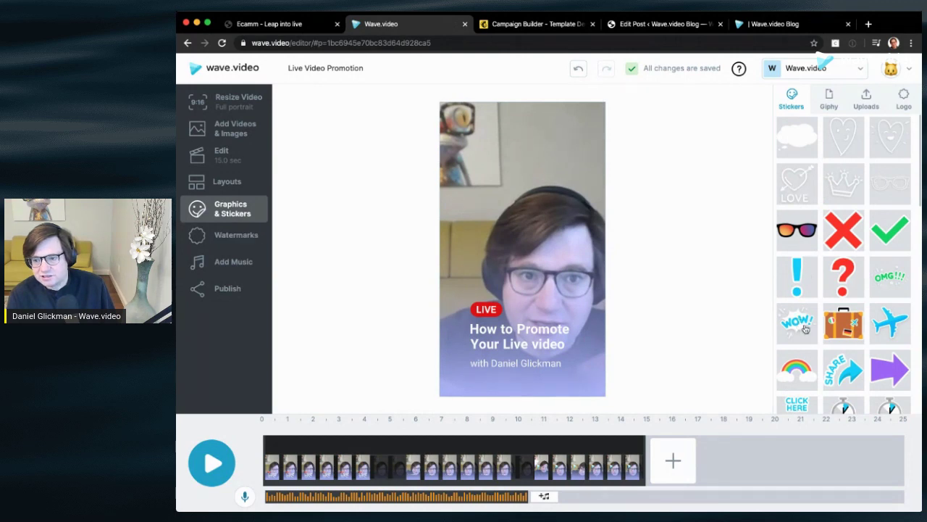
scroll(806, 328, down, 5)
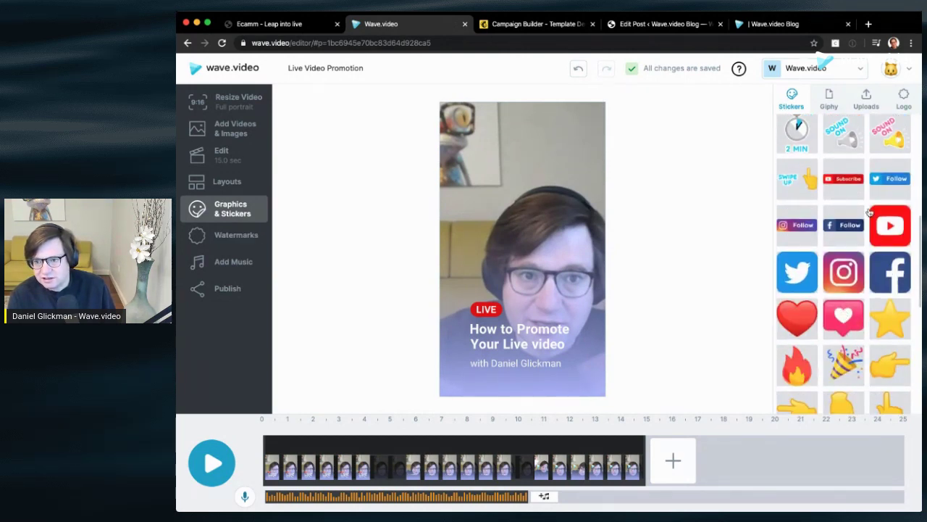
click(890, 131)
drag(530, 280, 560, 147)
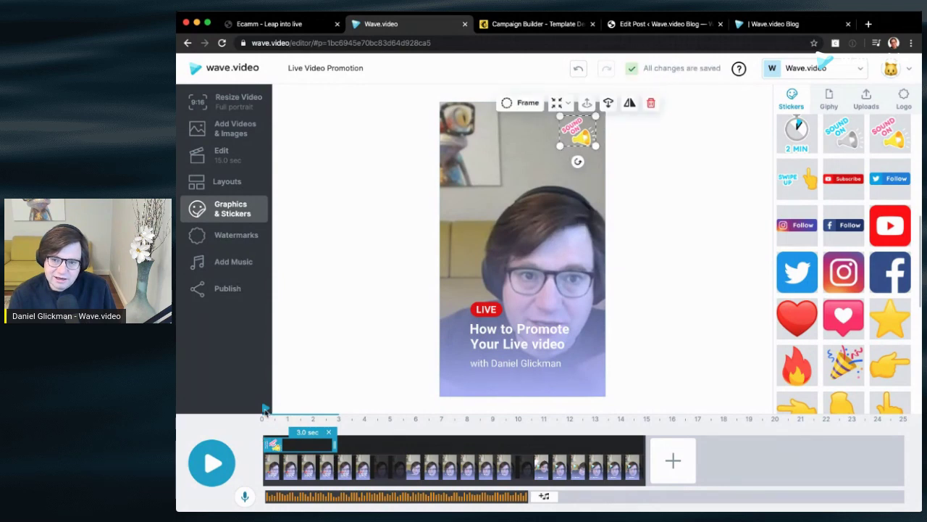
key(space)
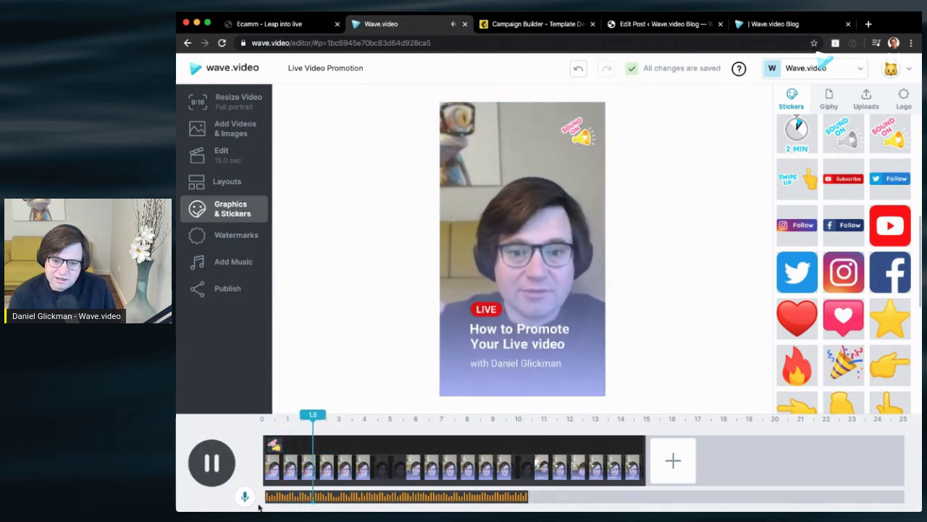
click(234, 465)
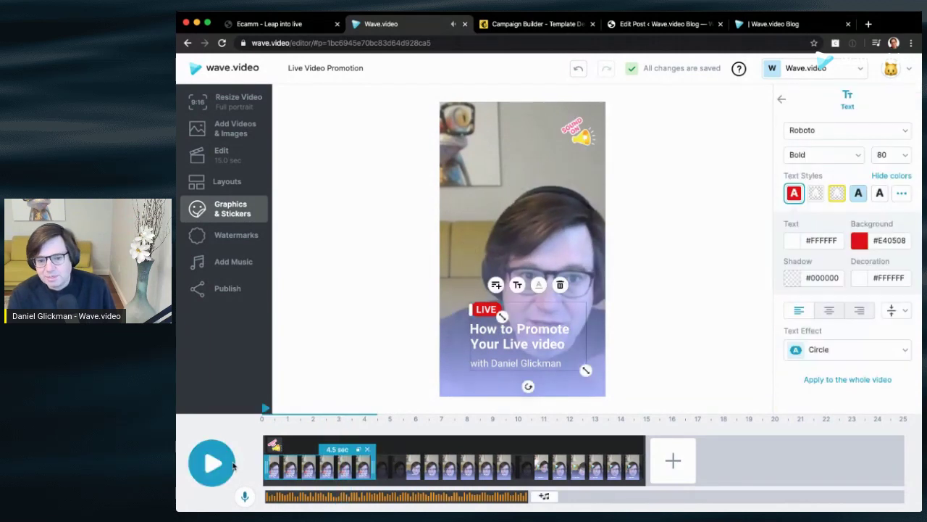
click(275, 445)
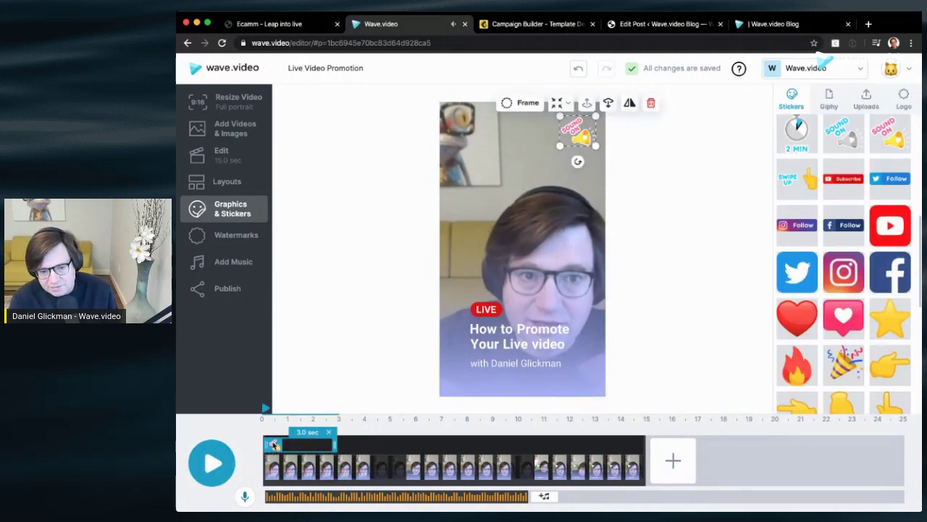
drag(274, 445, 394, 444)
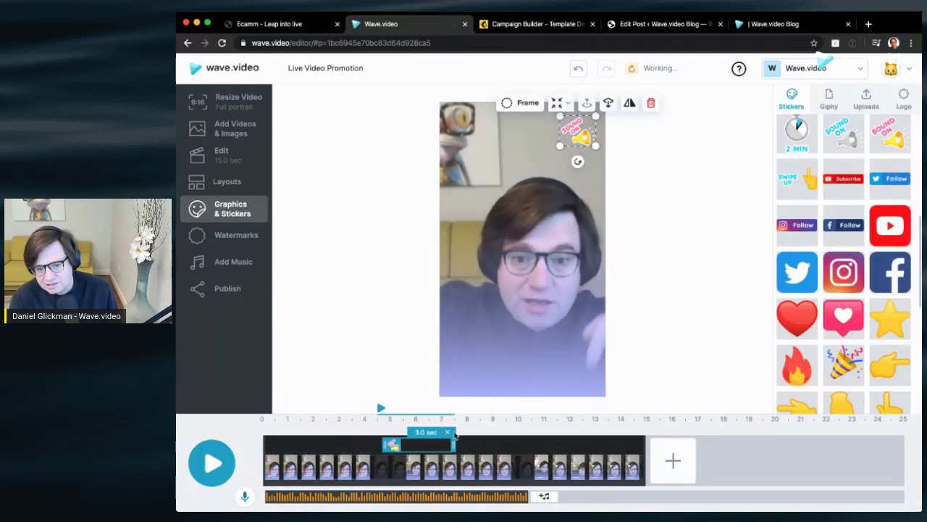
drag(454, 435, 337, 444)
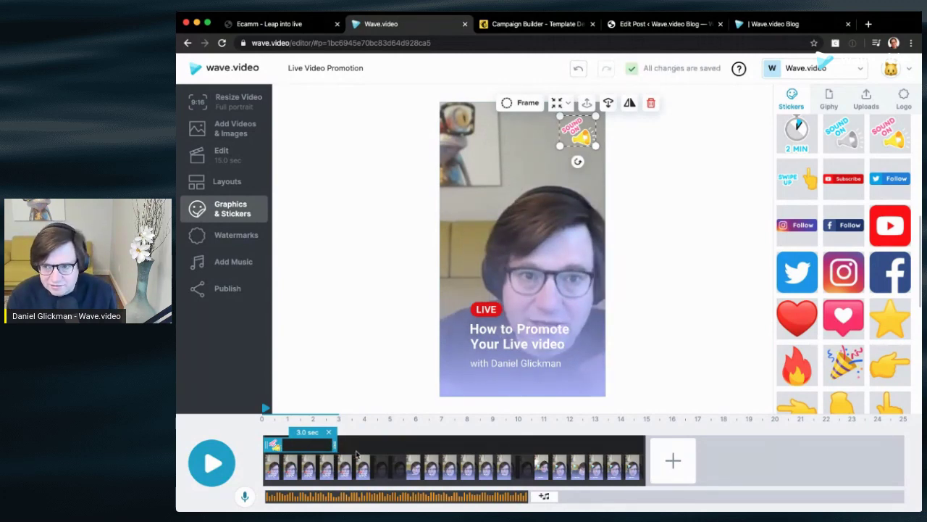
Step: Browse the logo, uploaded-image and Giphy sticker collections
click(903, 99)
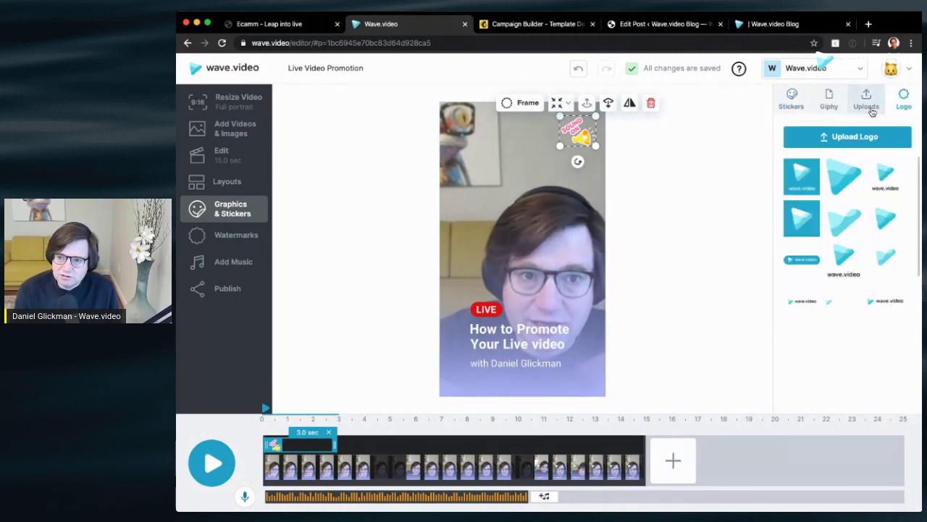
click(867, 100)
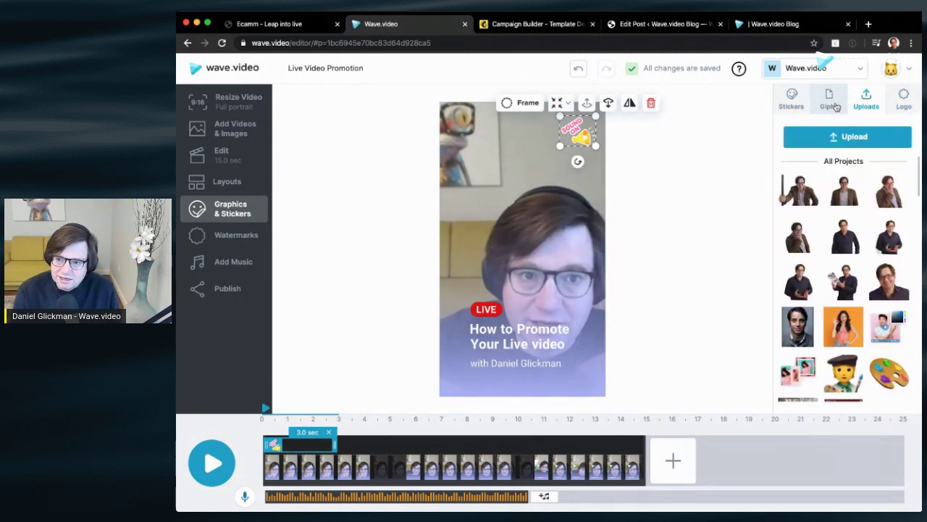
click(833, 102)
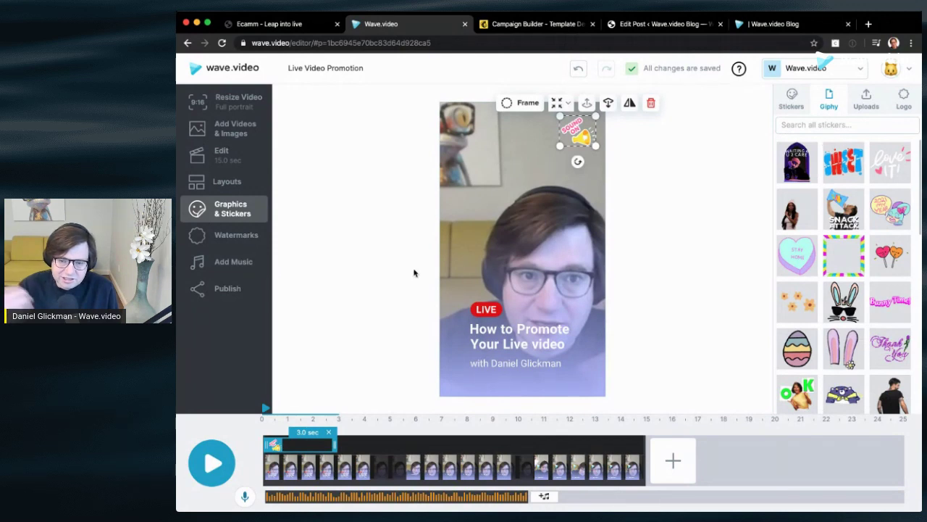
click(237, 242)
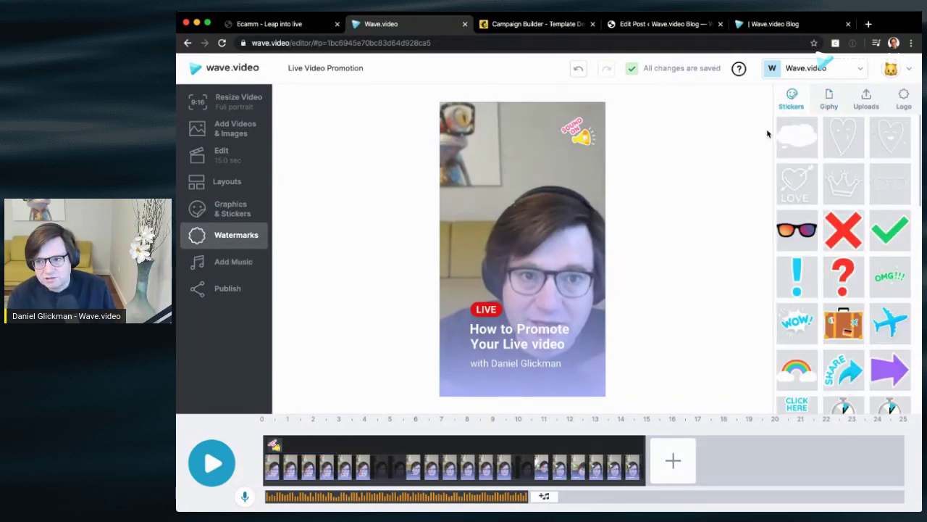
Step: Add the wave.video logo as a watermark and shrink it in the top-left corner
click(892, 108)
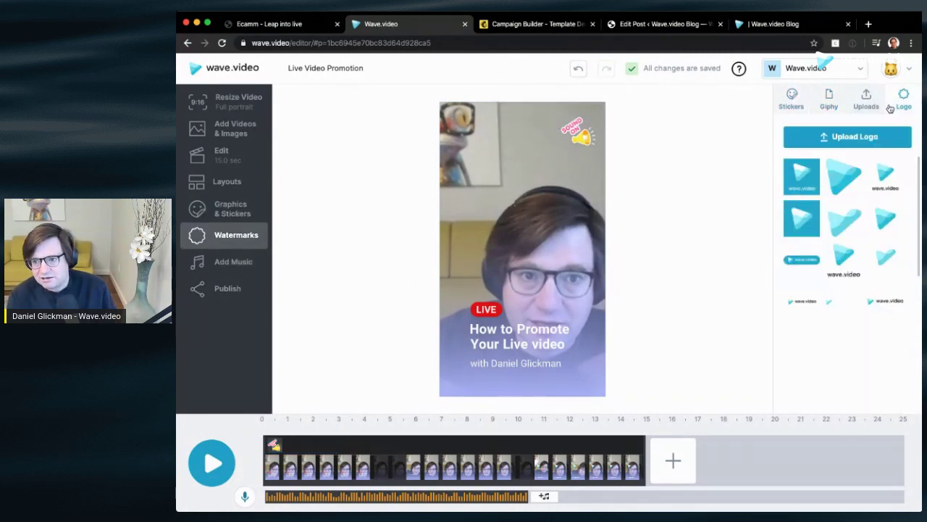
click(834, 302)
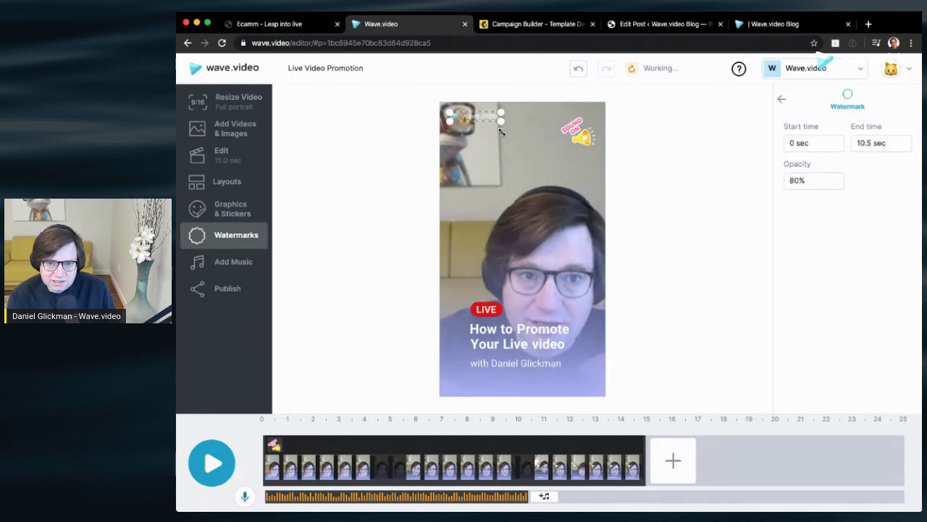
drag(529, 146, 472, 122)
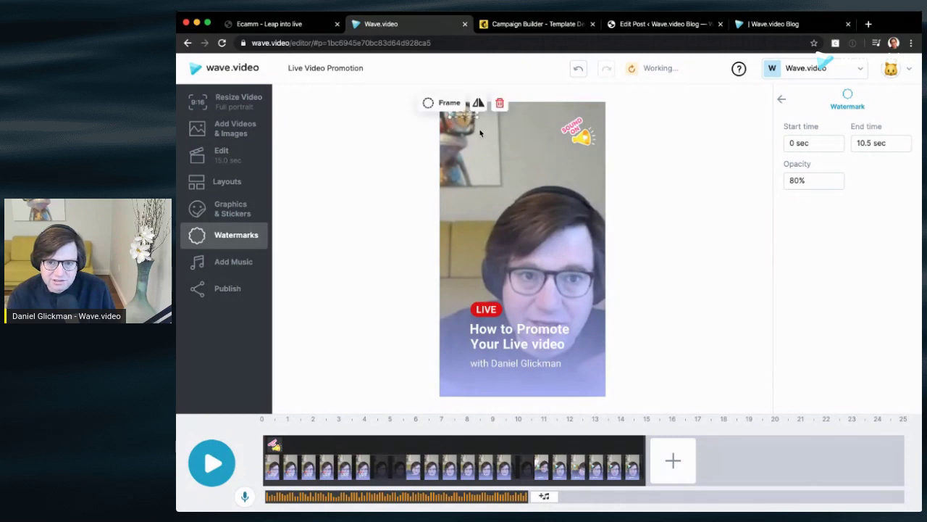
click(516, 169)
click(517, 168)
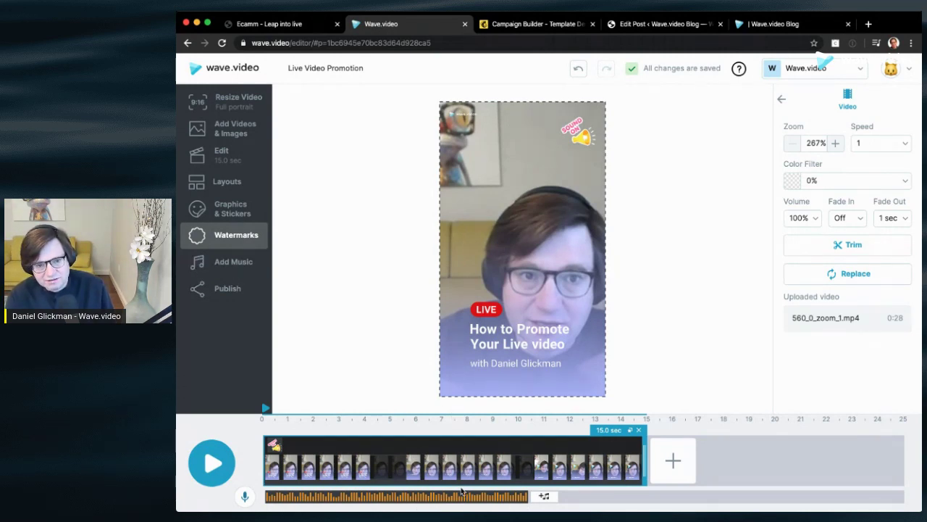
click(245, 269)
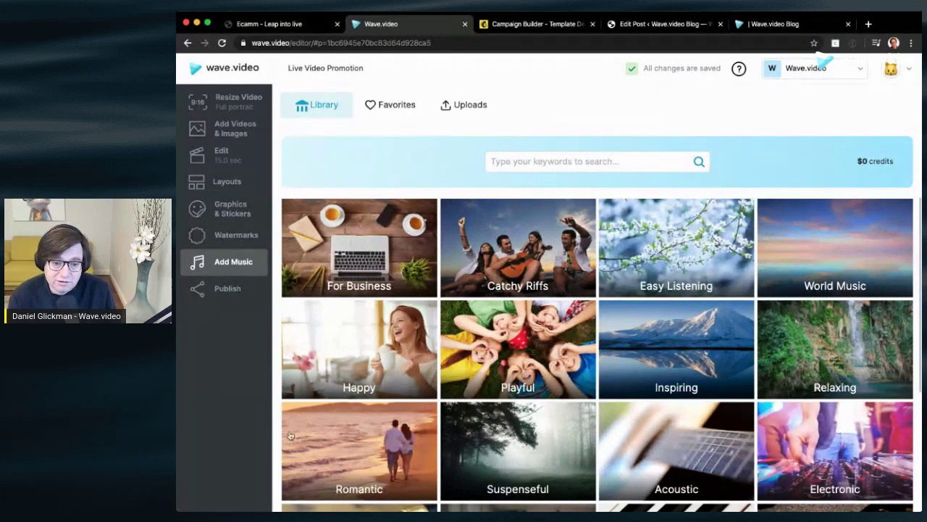
Step: Render the promo at 1080p and open the My Videos library in a new tab
click(241, 299)
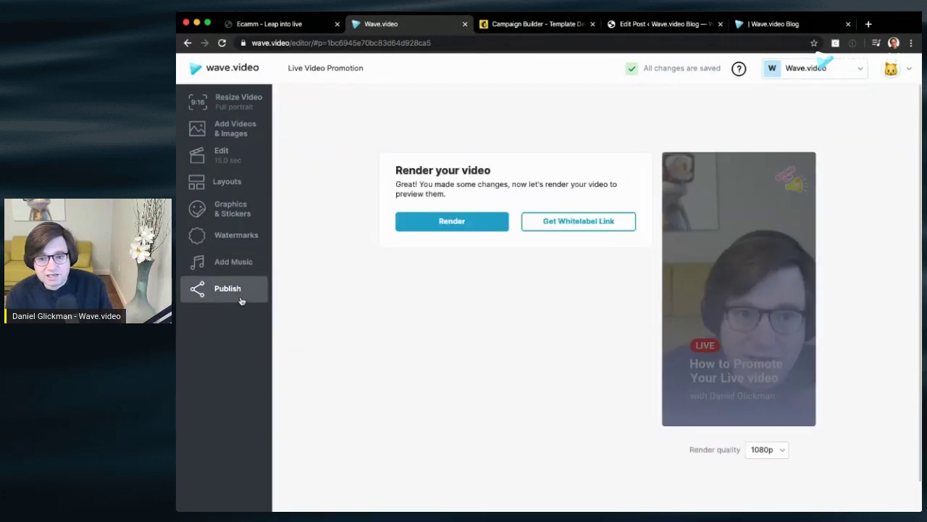
click(470, 221)
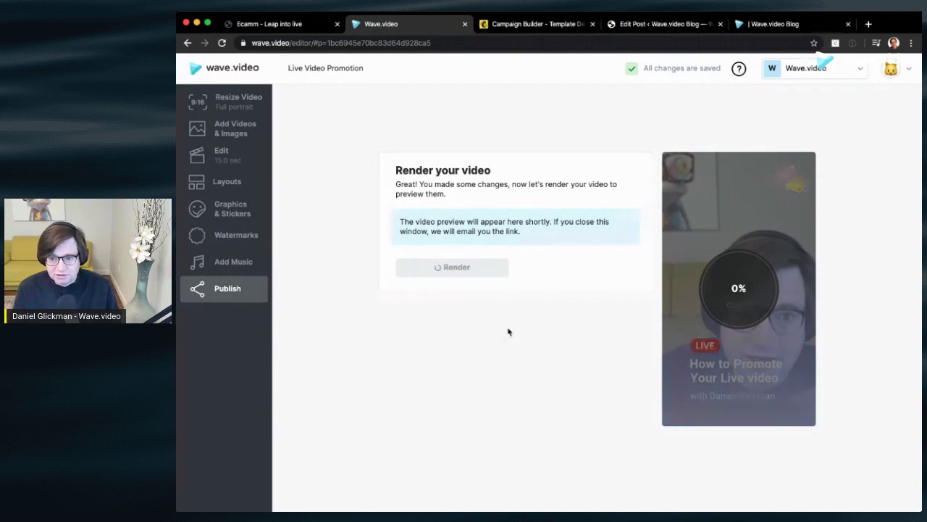
click(228, 78)
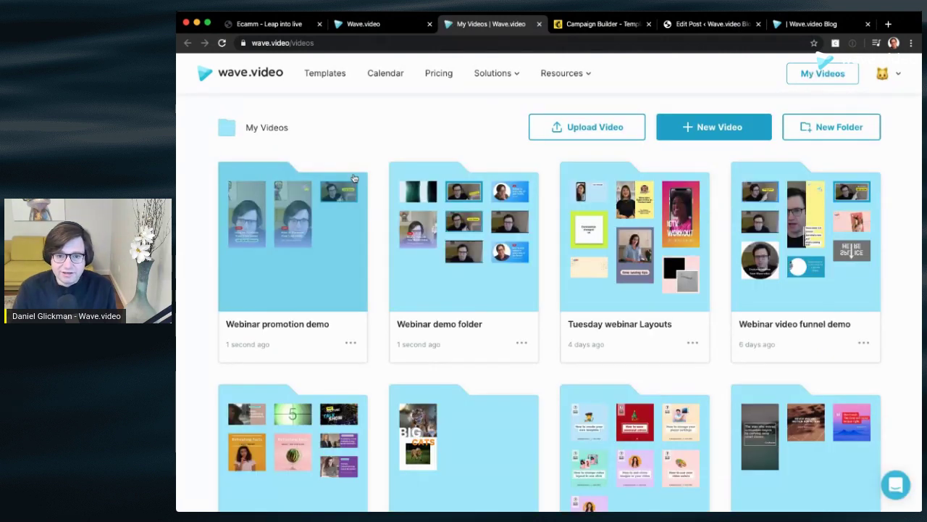
Step: Create a blank video from scratch in the Webinar promotion demo folder
click(340, 257)
mouse_move(722, 131)
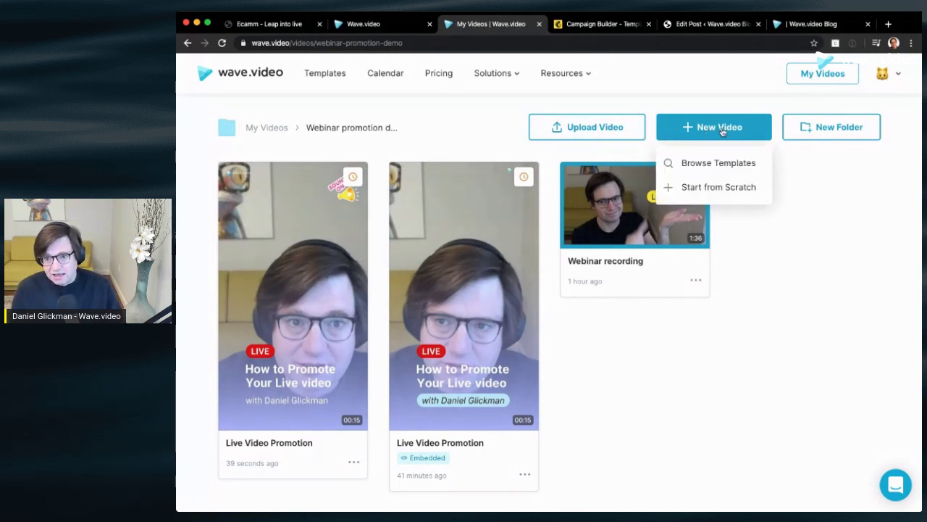
click(722, 194)
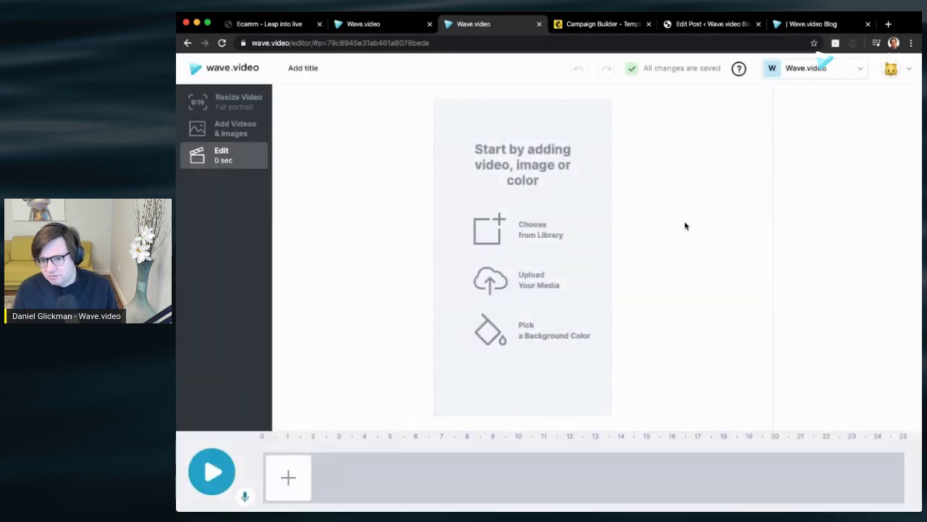
Step: Resize the blank project to the 1:1 Square preset
click(245, 106)
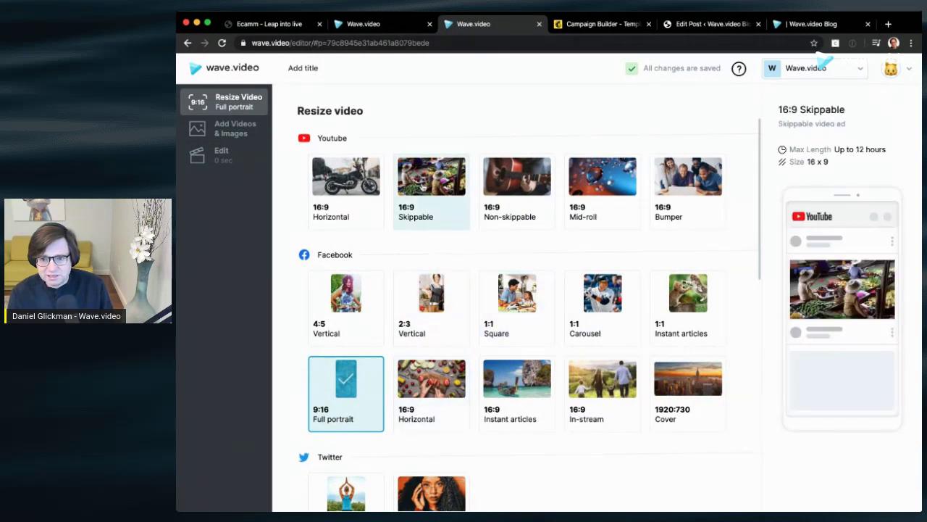
click(516, 321)
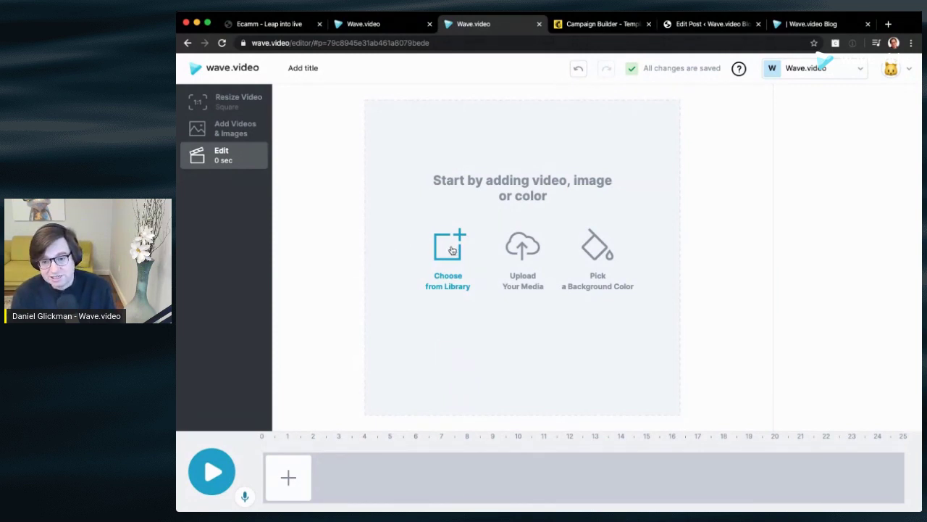
Step: Search the library for 'live video' and add the blue-background woman stock clip
click(449, 249)
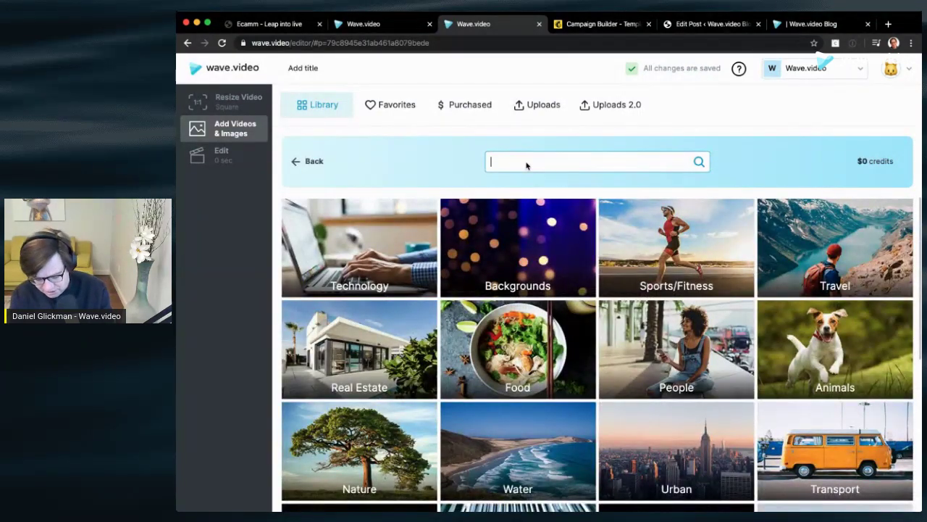
text(live video)
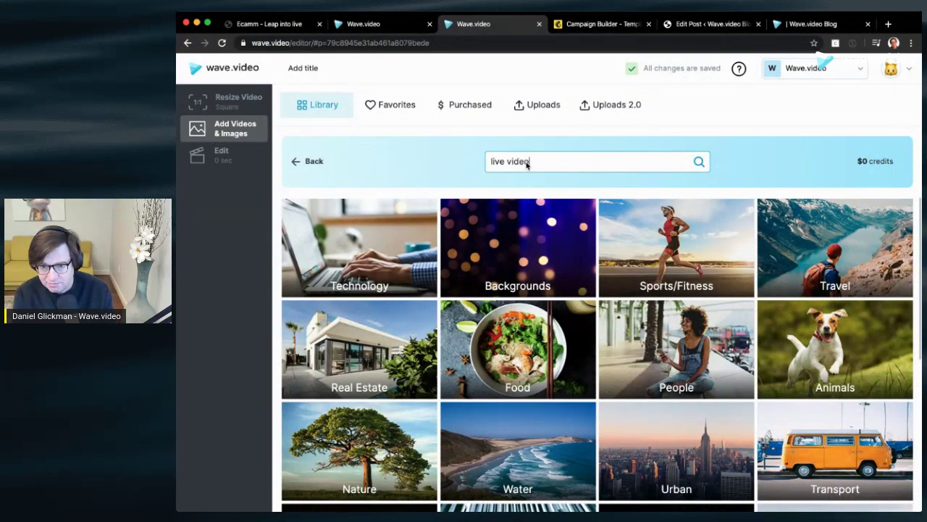
key(Return)
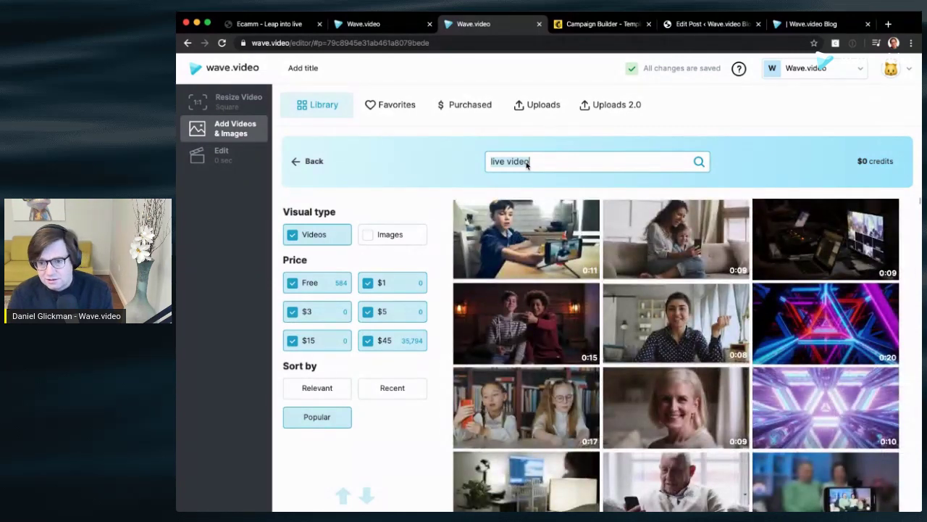
scroll(549, 255, down, 5)
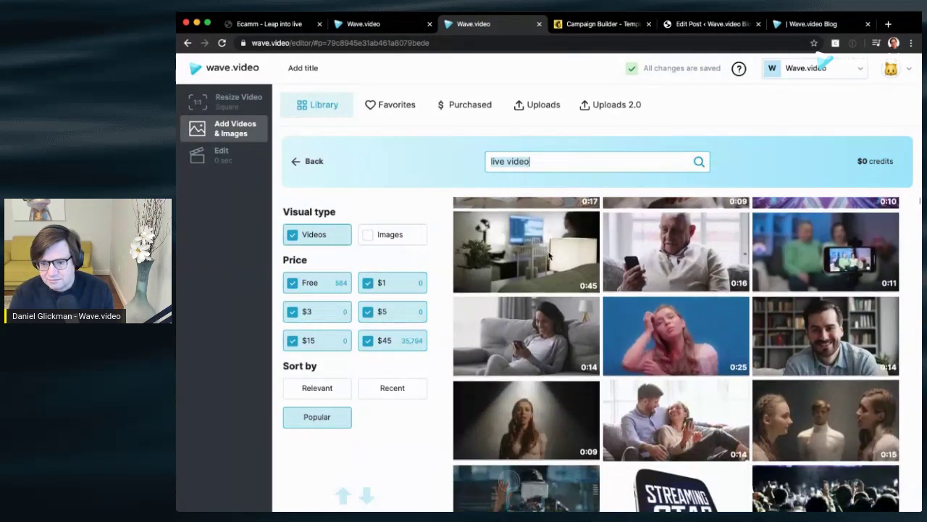
mouse_move(712, 337)
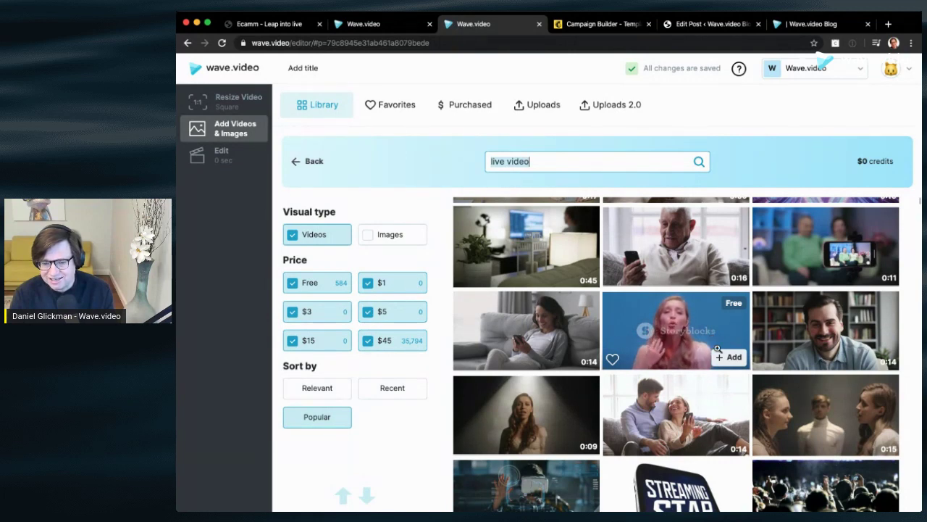
mouse_move(553, 396)
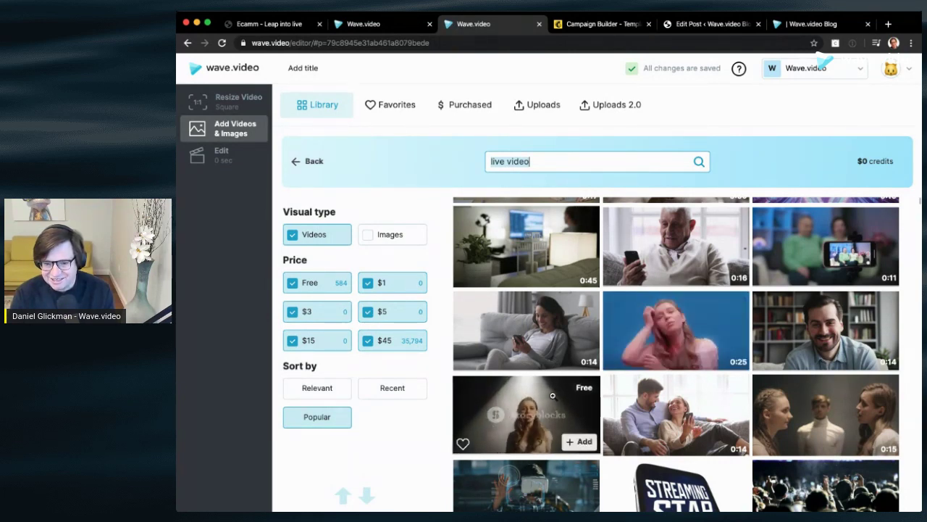
mouse_move(736, 360)
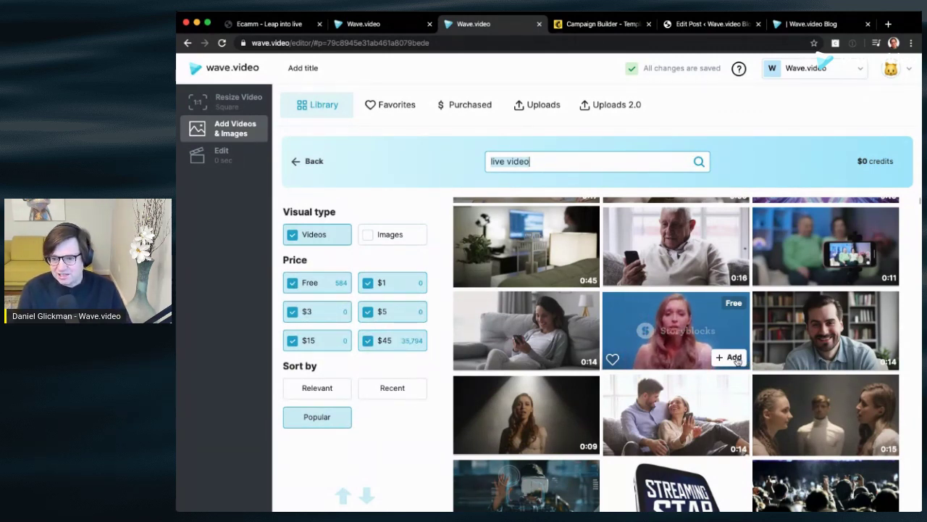
click(736, 359)
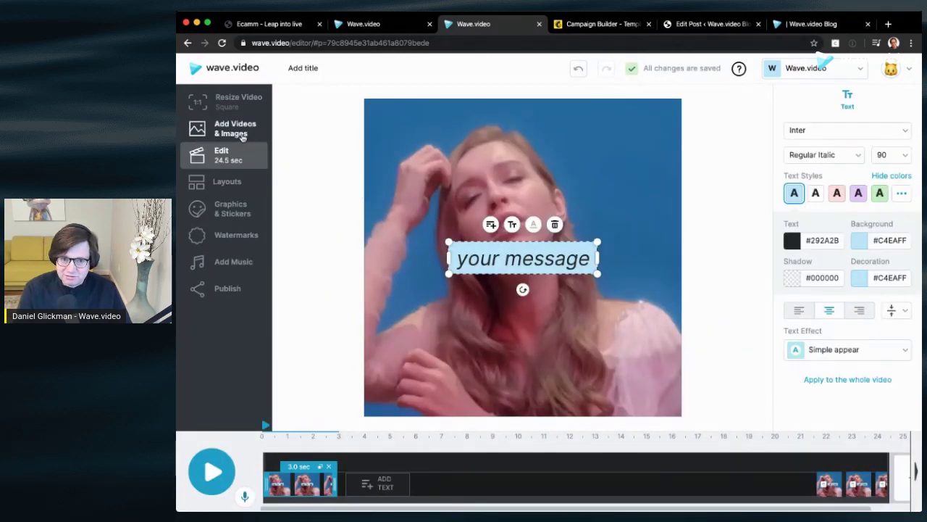
click(455, 321)
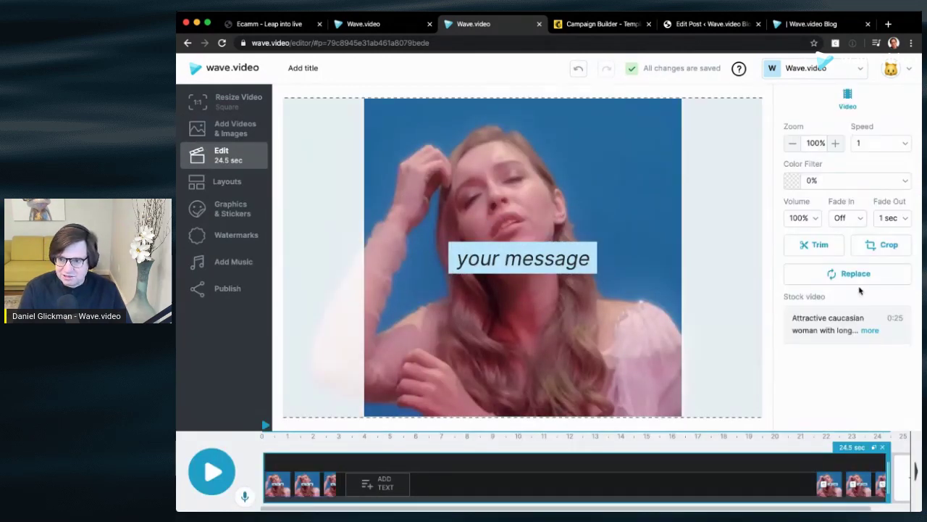
click(856, 274)
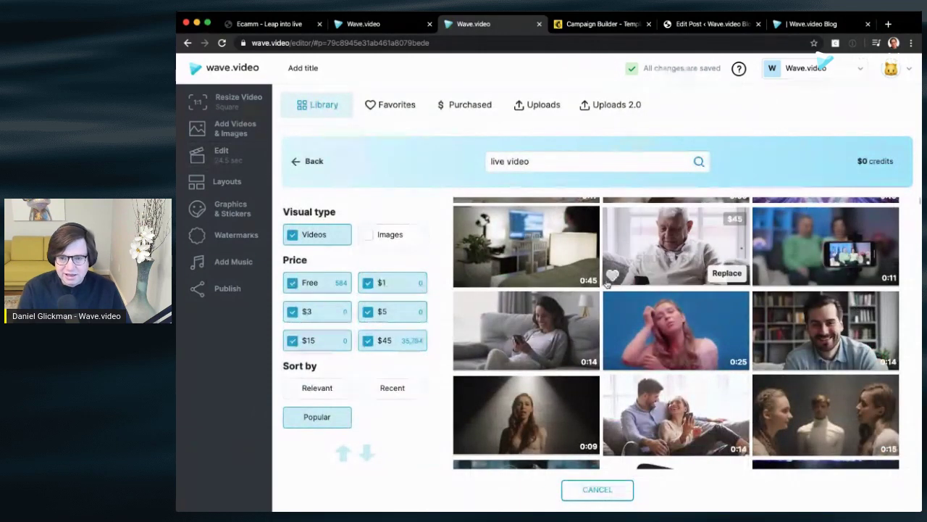
click(319, 162)
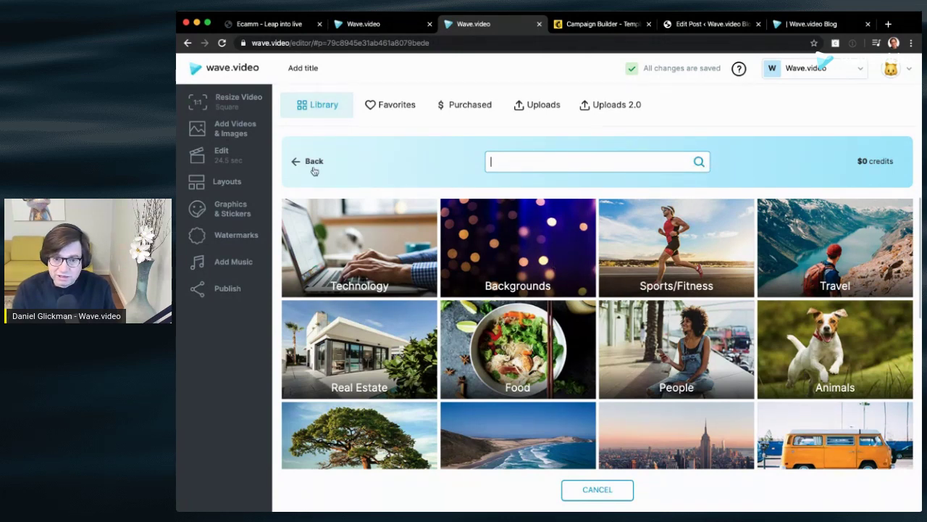
click(244, 165)
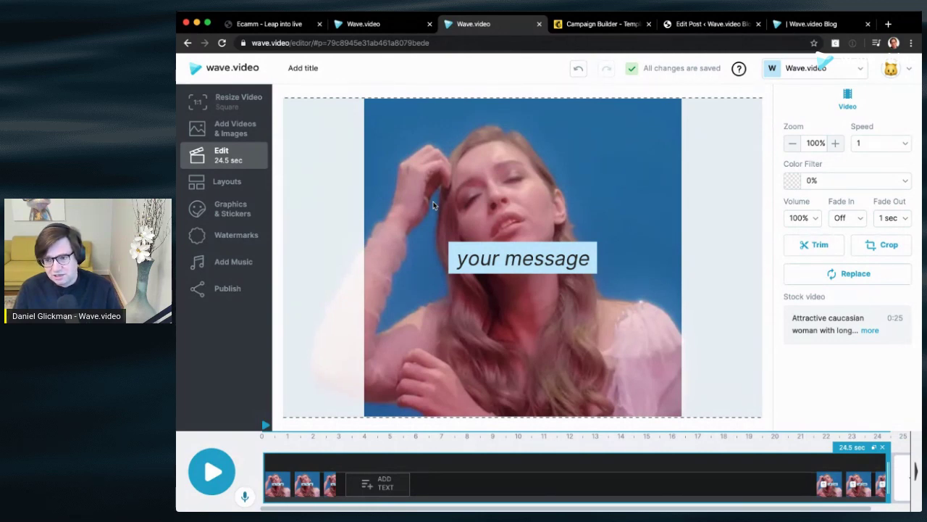
Step: Move the caption lower, change it to 'Do your webinars look like this?' and widen it
drag(433, 204, 460, 205)
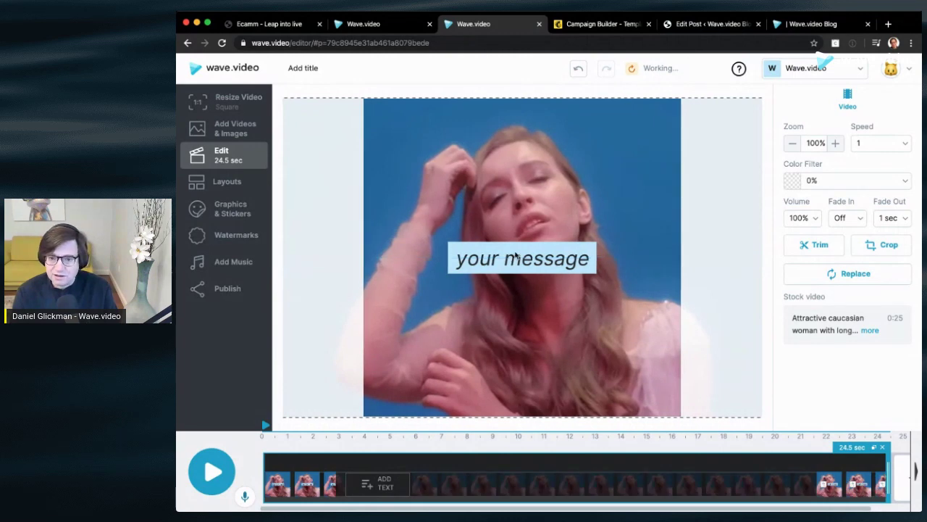
drag(518, 255, 487, 341)
click(212, 471)
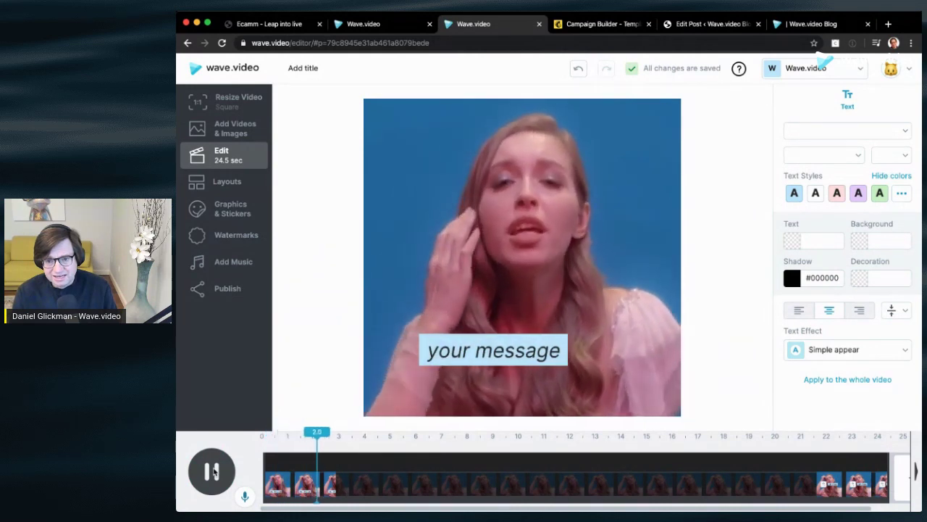
click(438, 402)
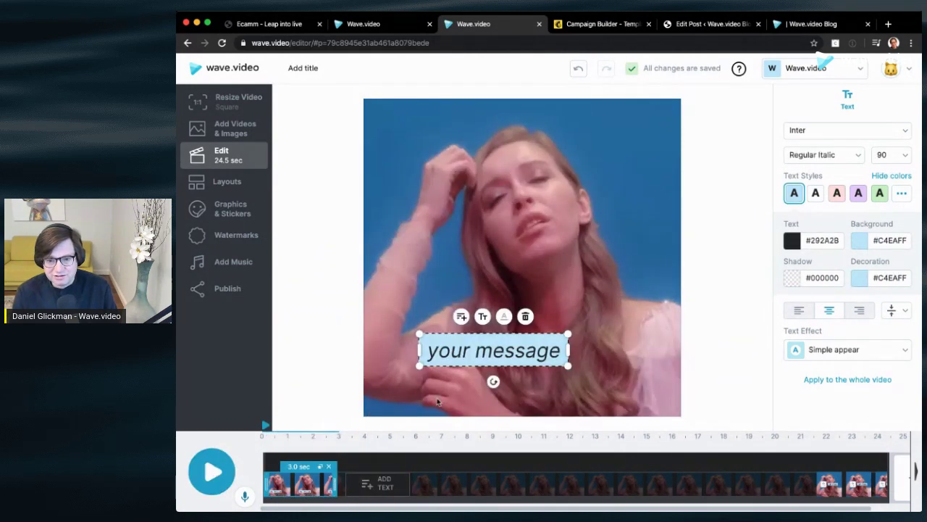
double_click(481, 351)
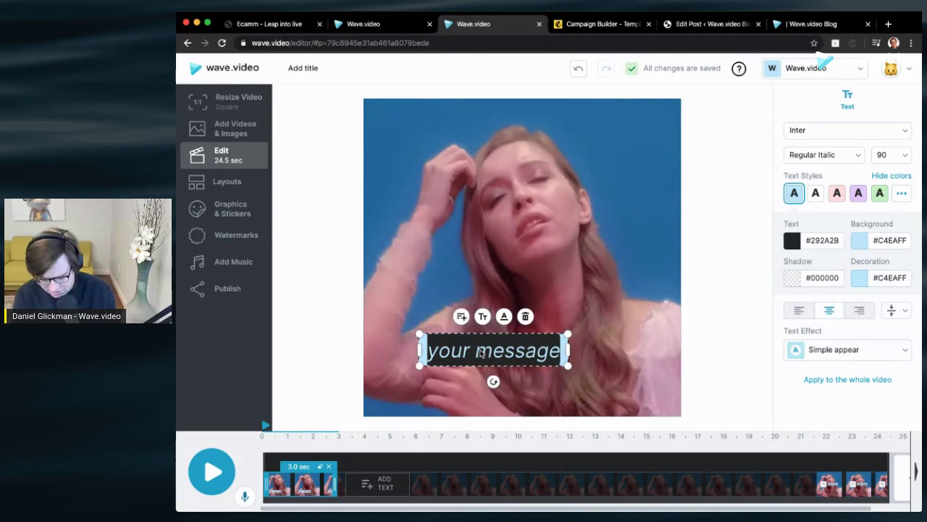
text(Do your we)
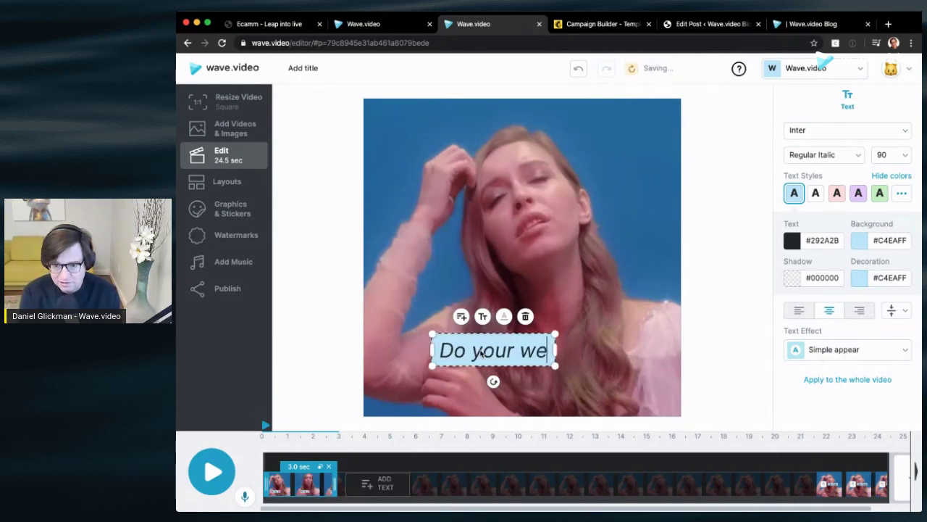
text(binars lo)
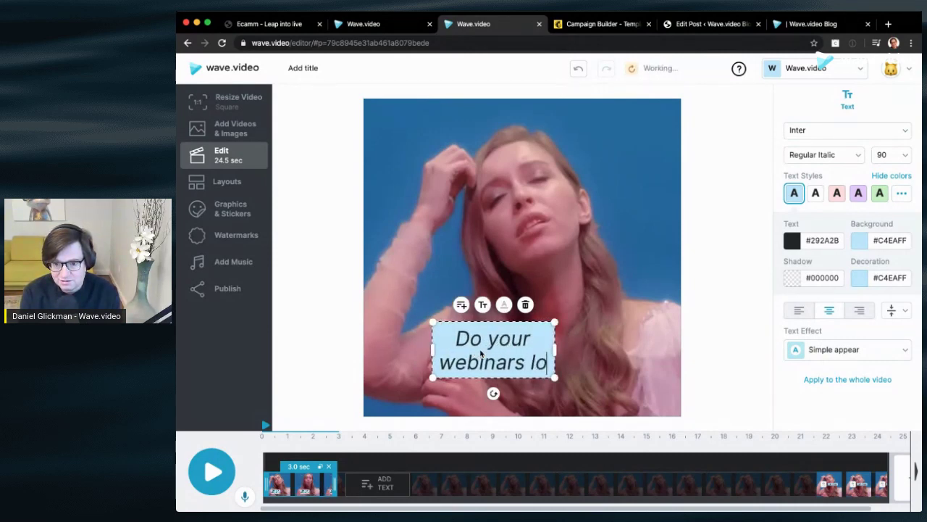
text(ok like t)
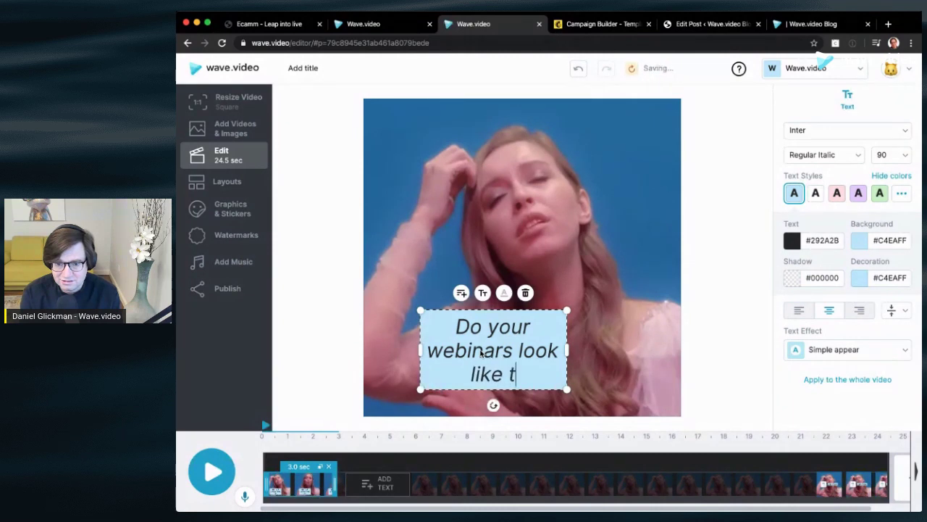
text(his?)
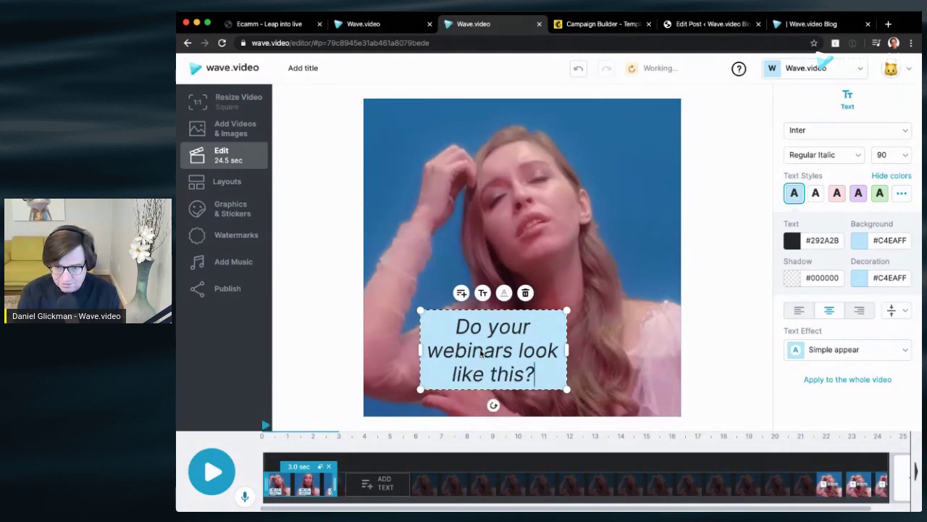
drag(567, 350, 625, 350)
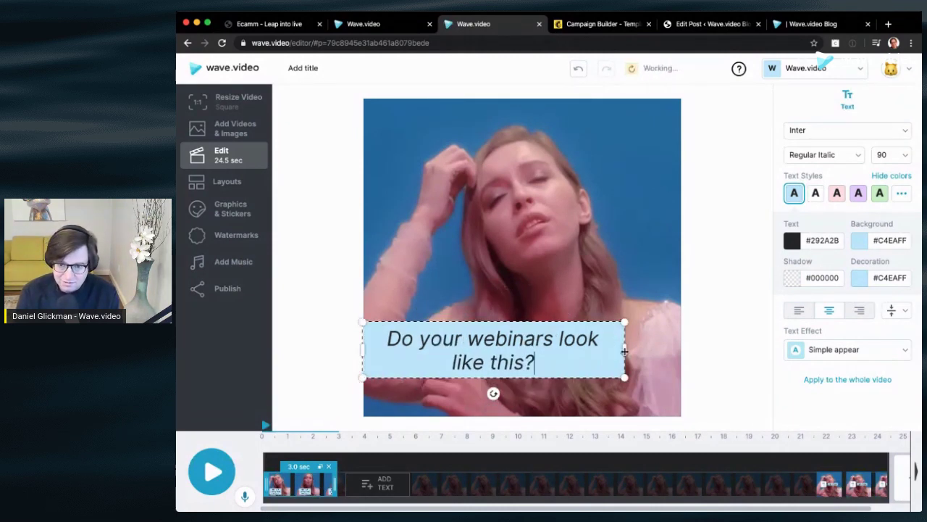
drag(559, 324, 587, 332)
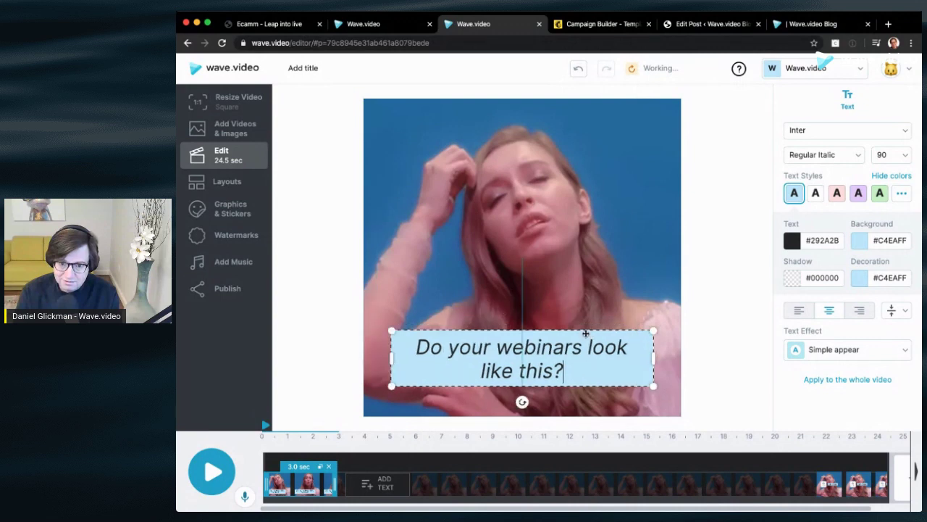
Step: Give the caption the Transparent text effect and lengthen the first clip to 5 seconds
click(833, 352)
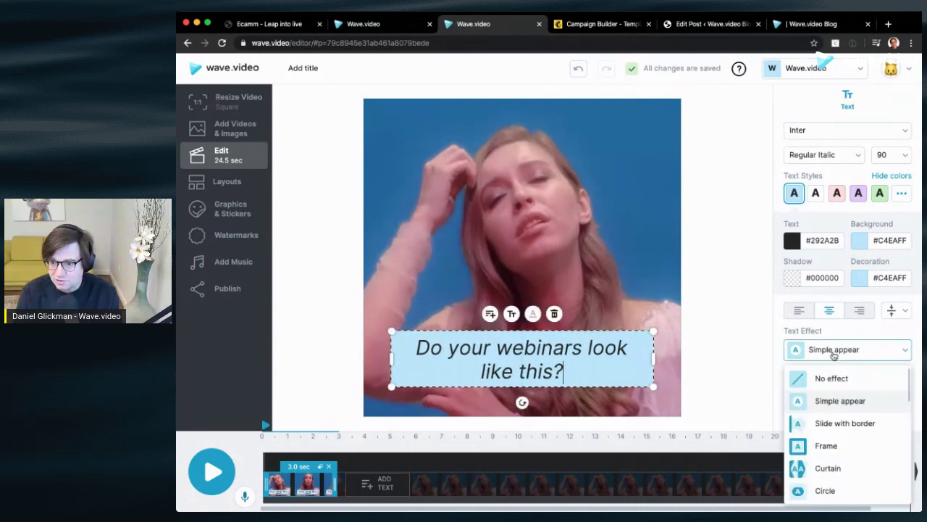
click(849, 445)
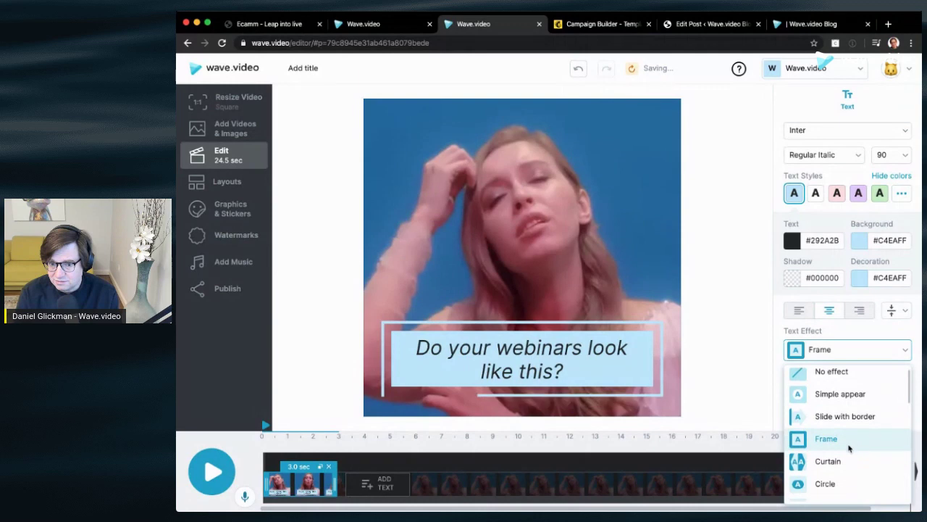
scroll(851, 447, down, 3)
scroll(853, 435, down, 1)
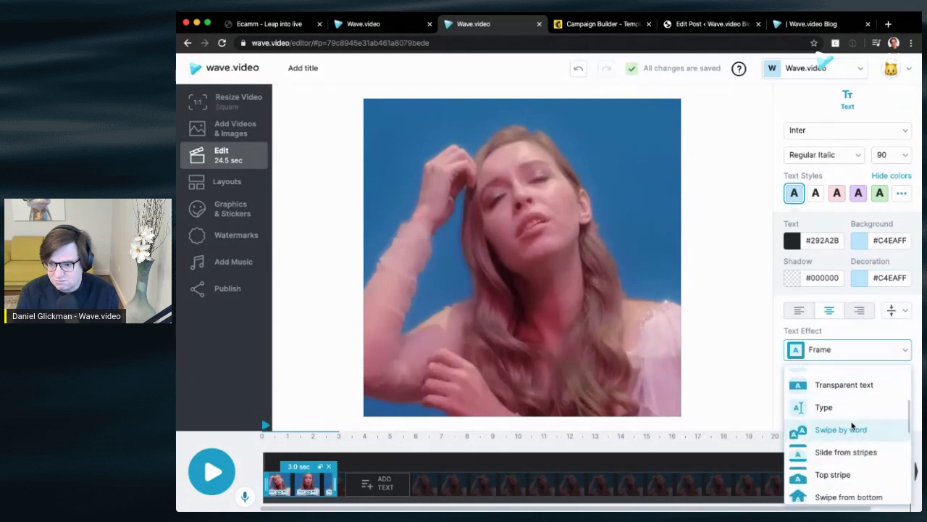
click(829, 385)
scroll(860, 438, down, 1)
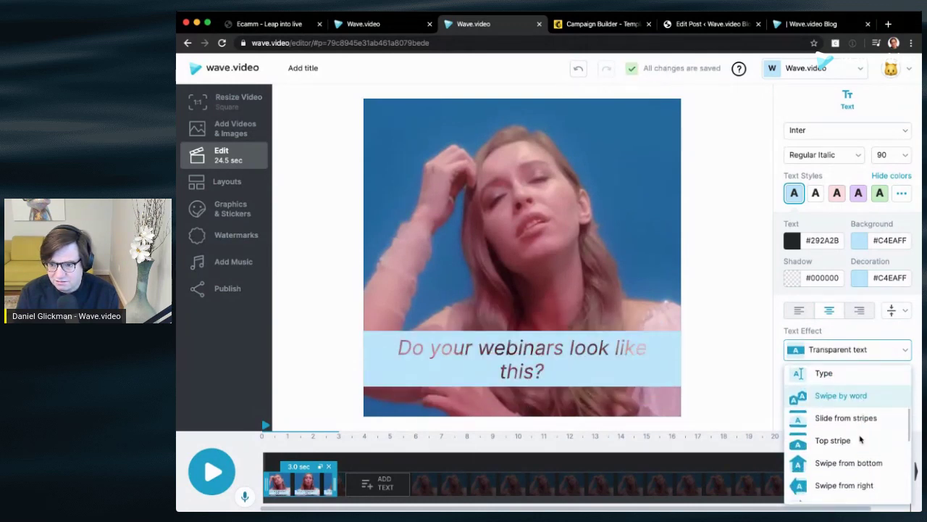
click(334, 481)
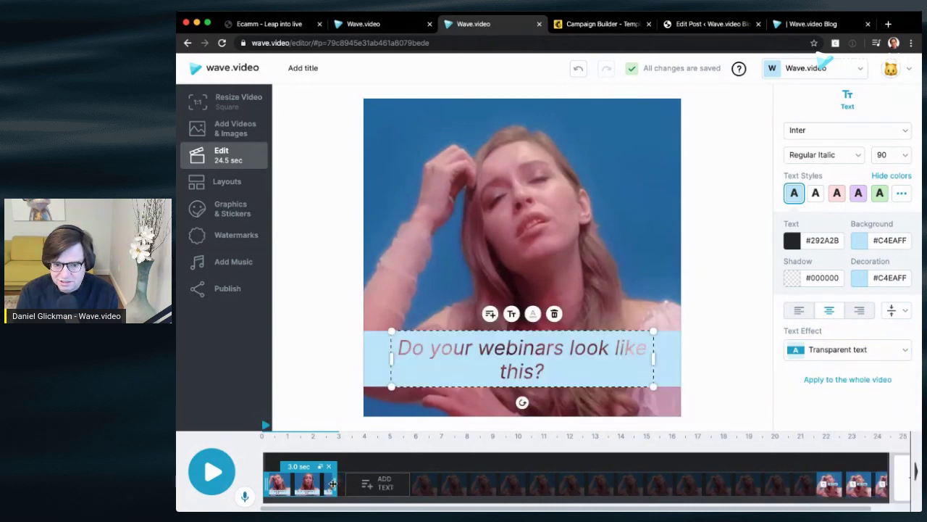
drag(334, 482, 400, 480)
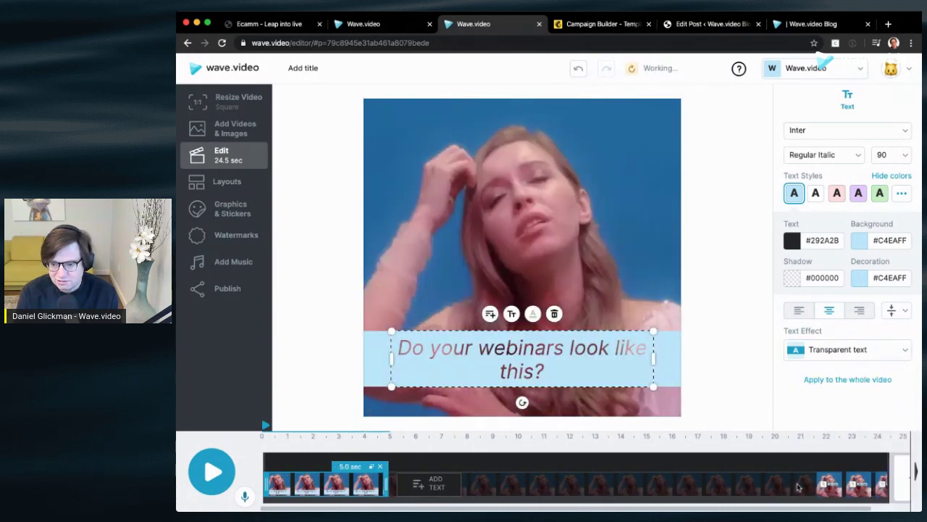
Step: Duplicate the first clip and change its caption to 'We can teach you how to do better'
click(372, 467)
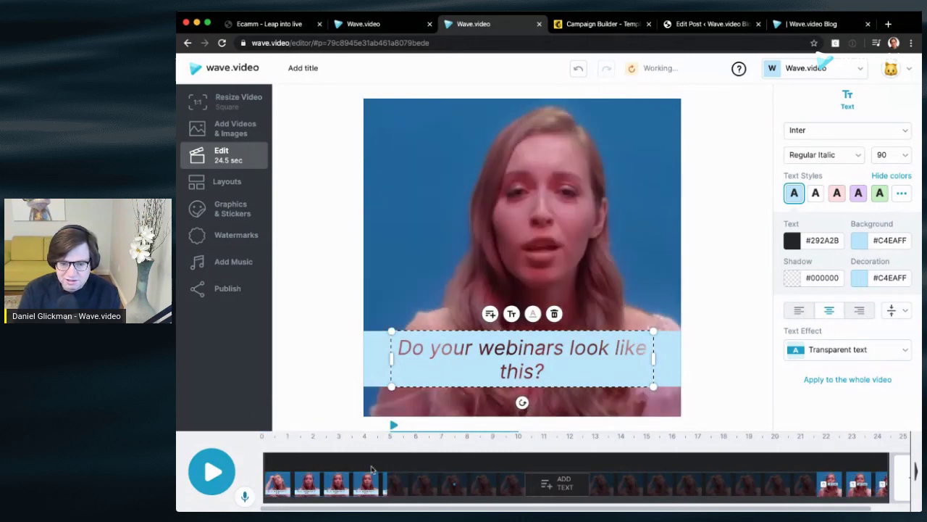
triple_click(500, 367)
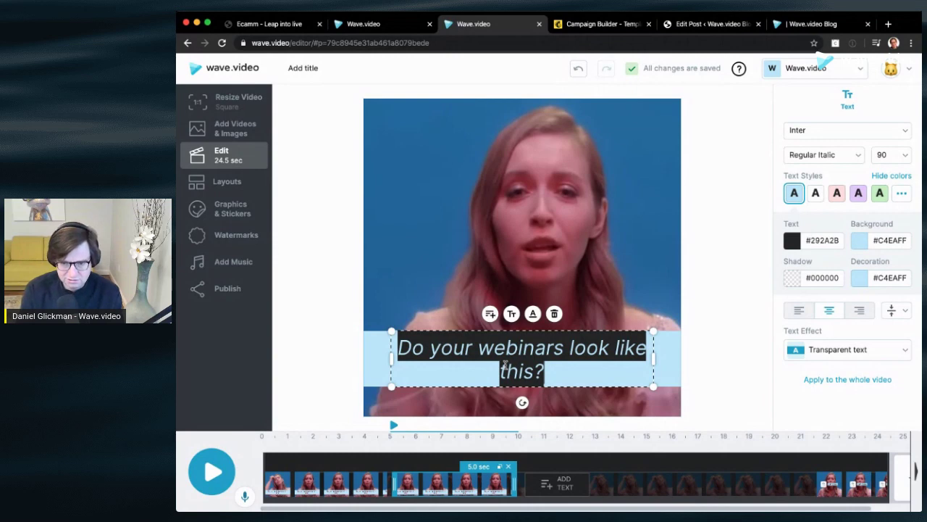
text(We can hj)
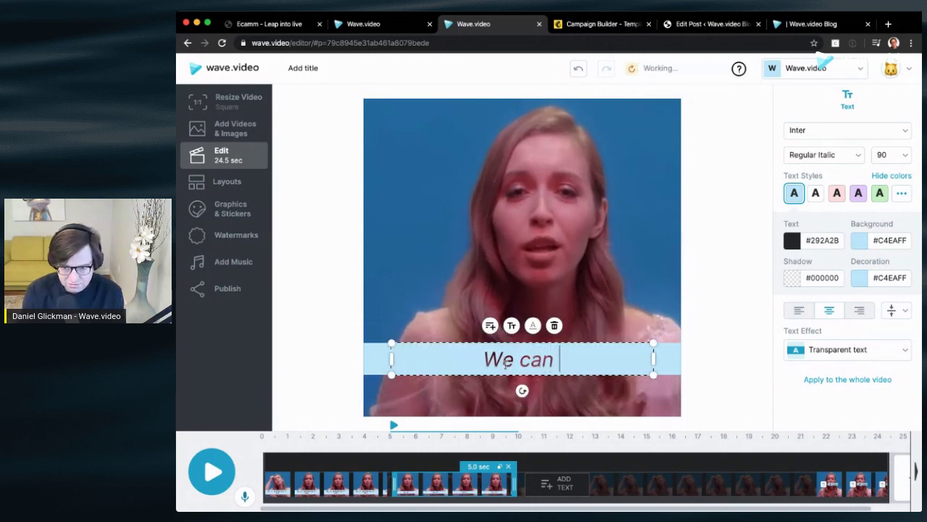
key(BackSpace)
key(BackSpace)
text(tea)
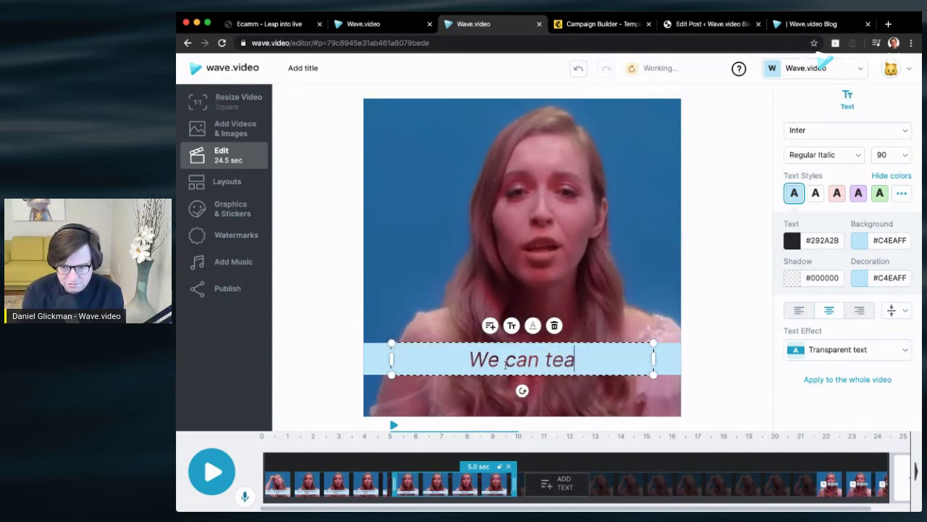
text(ch you h)
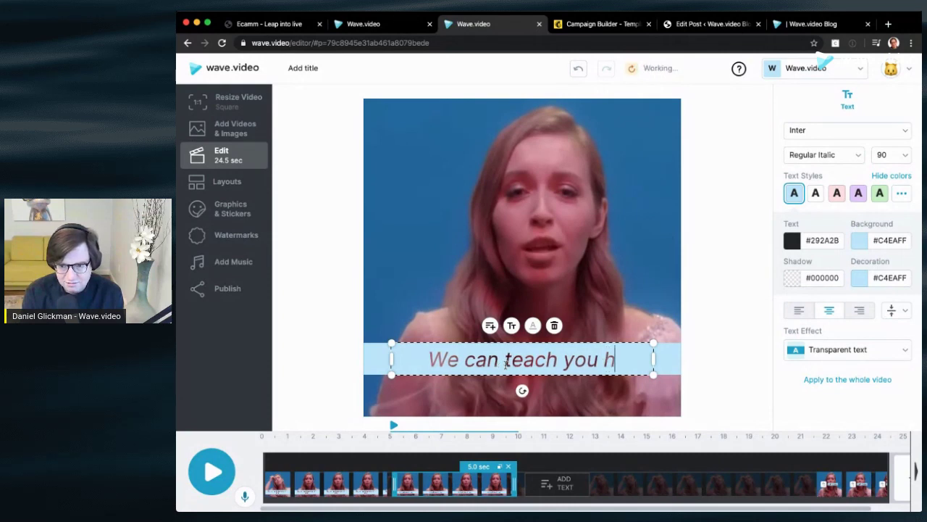
text(ow to dobe)
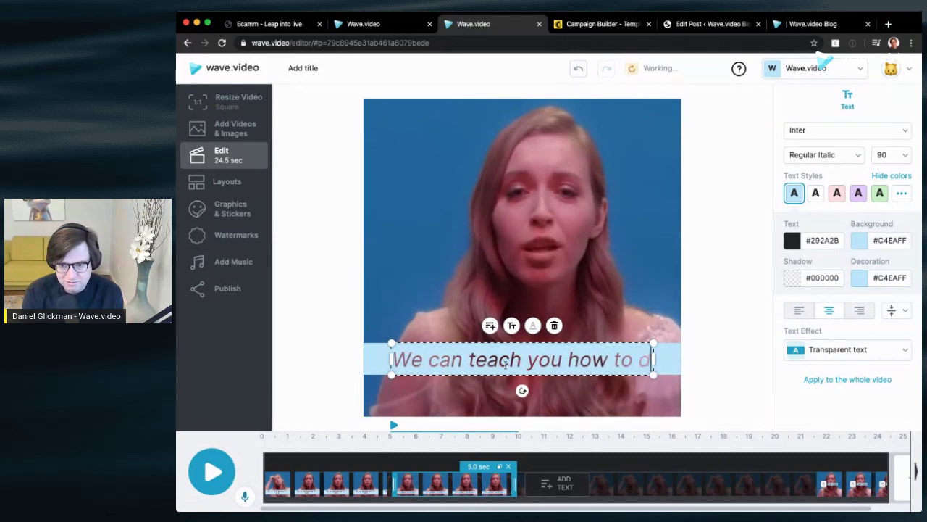
key(BackSpace)
key(BackSpace)
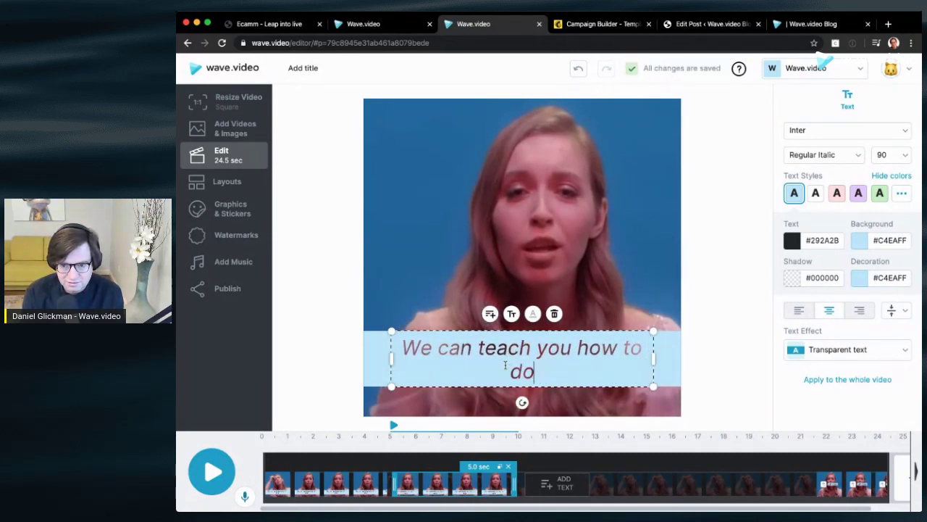
text(better)
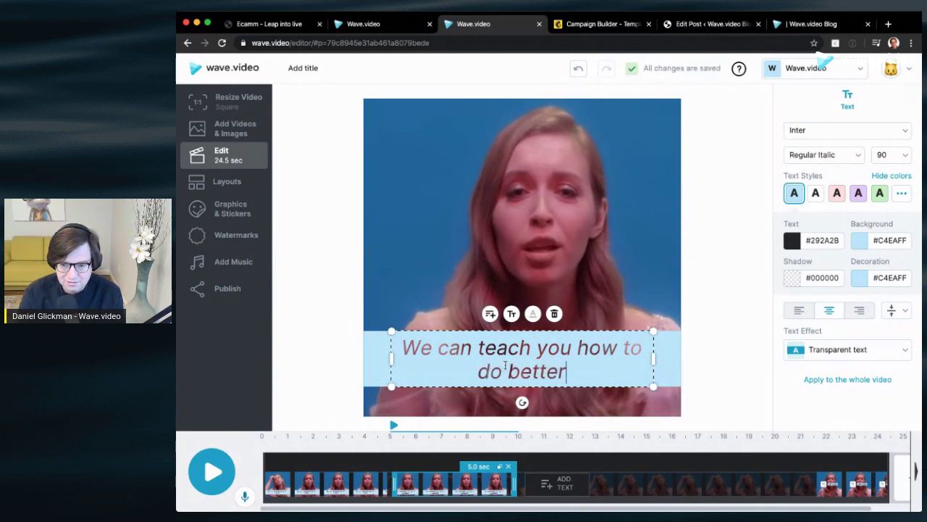
Step: Change the next caption to 'Join our free webinar' with 'this thursday' on a second line
drag(503, 468, 562, 464)
double_click(528, 354)
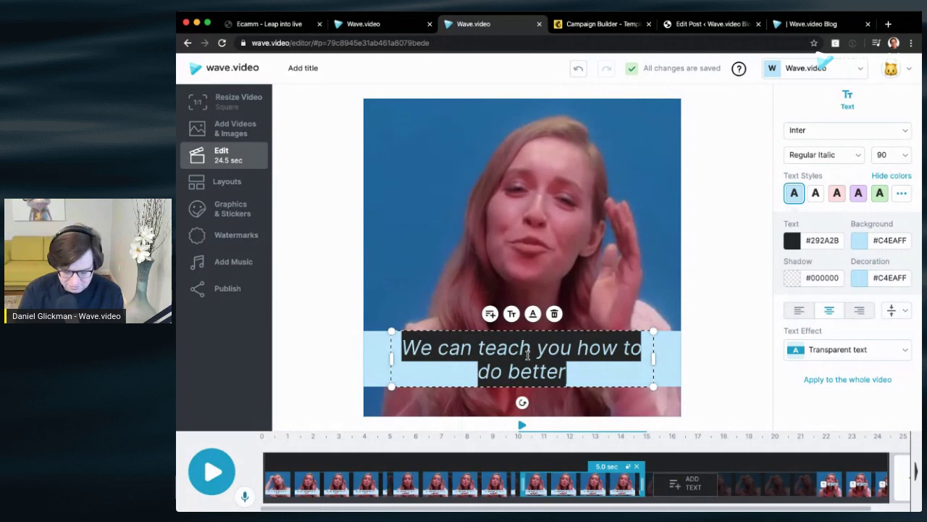
text(Join our )
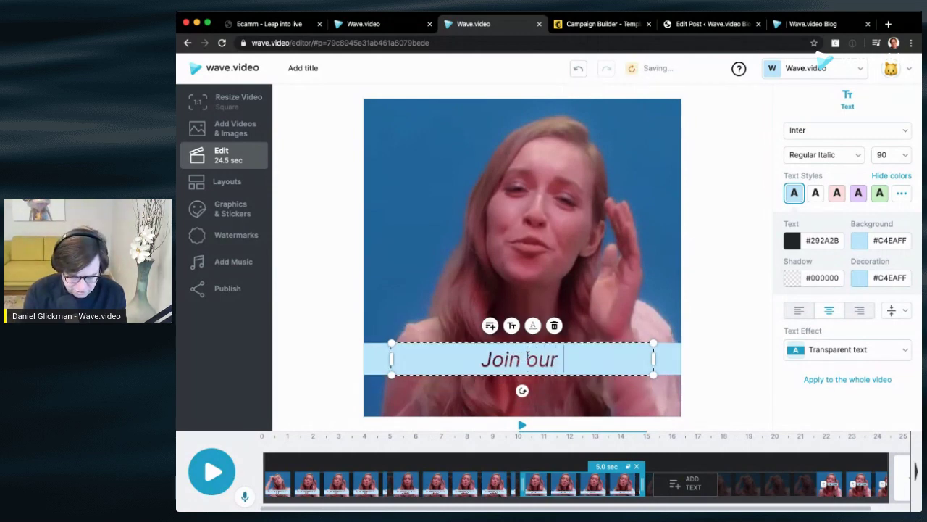
text(free webinar)
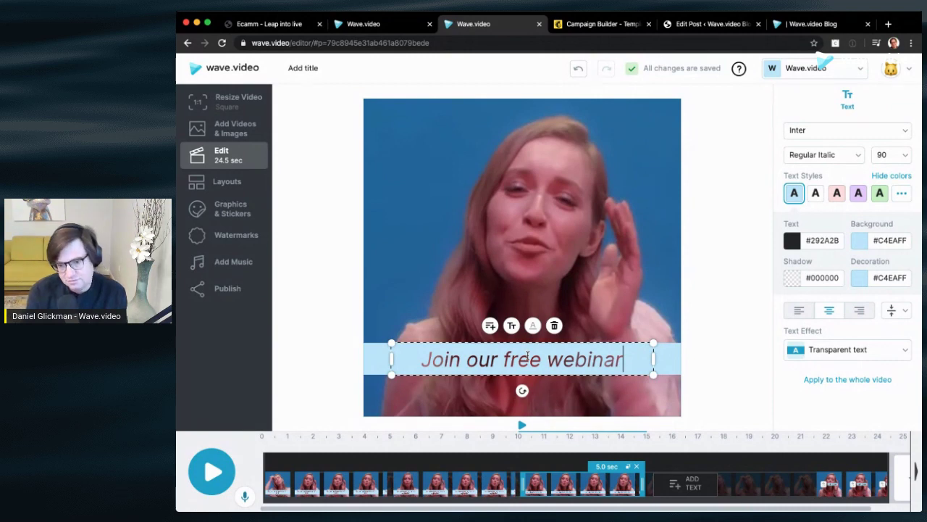
key(Return)
text(th)
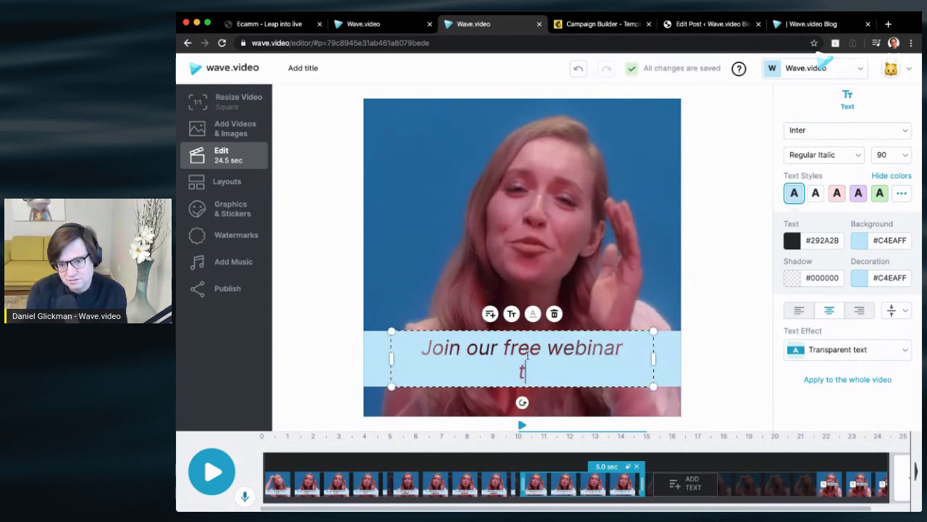
text(is th)
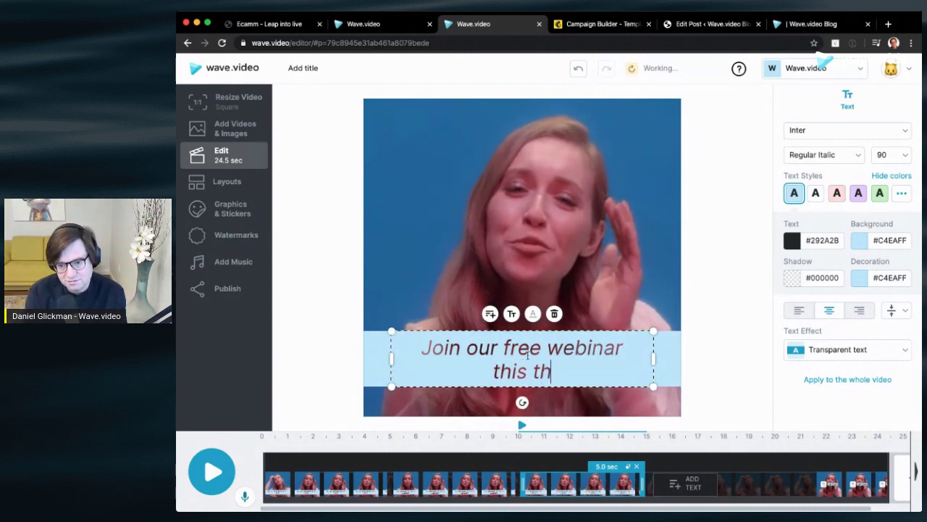
text(ursd)
key(BackSpace)
text(sday)
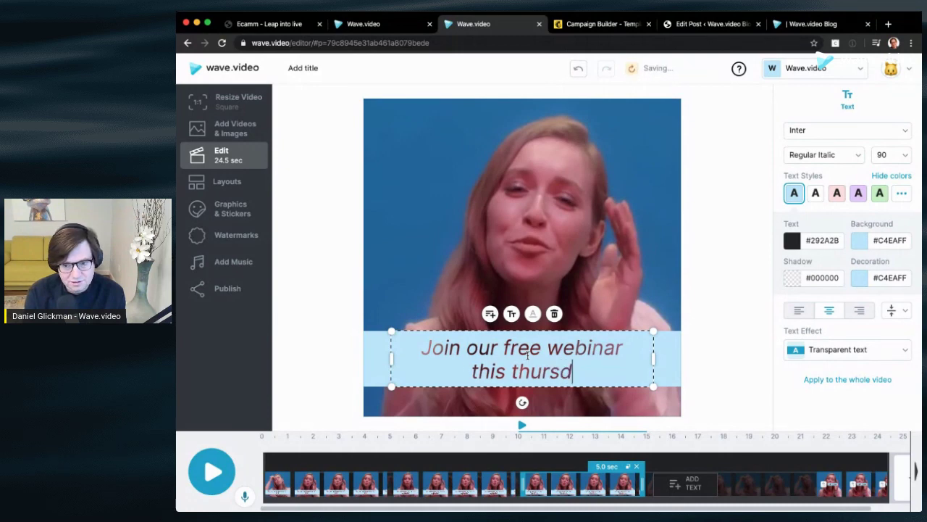
click(826, 479)
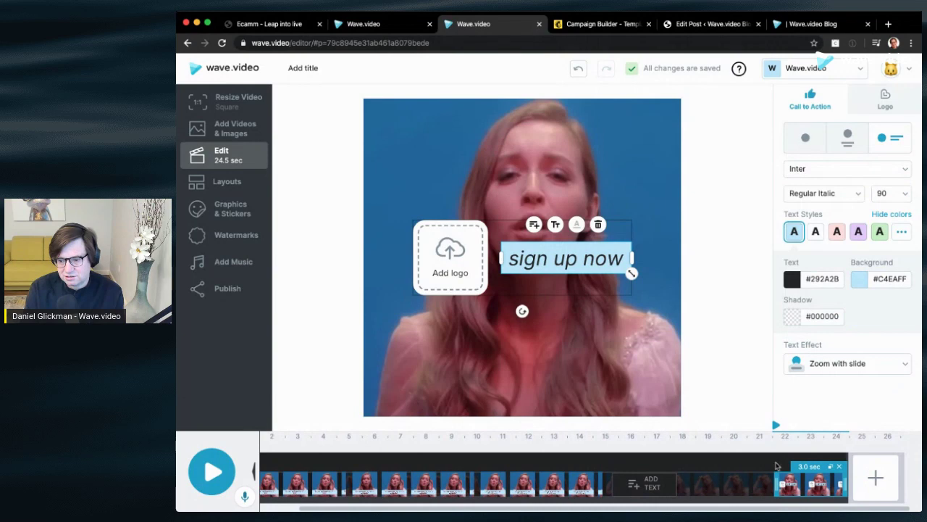
Step: Delete the sign up now call-to-action, trim the video to 15 seconds, preview, then go to Publish
click(840, 467)
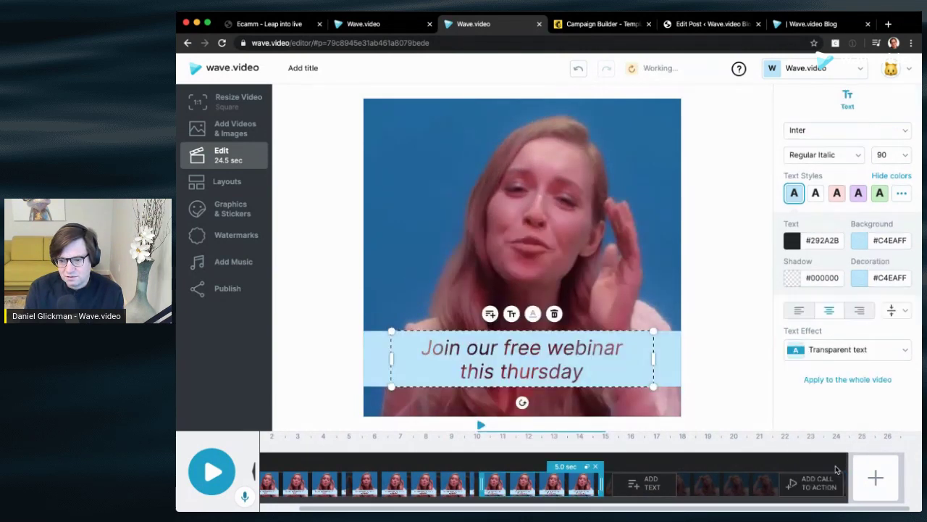
drag(844, 467, 610, 481)
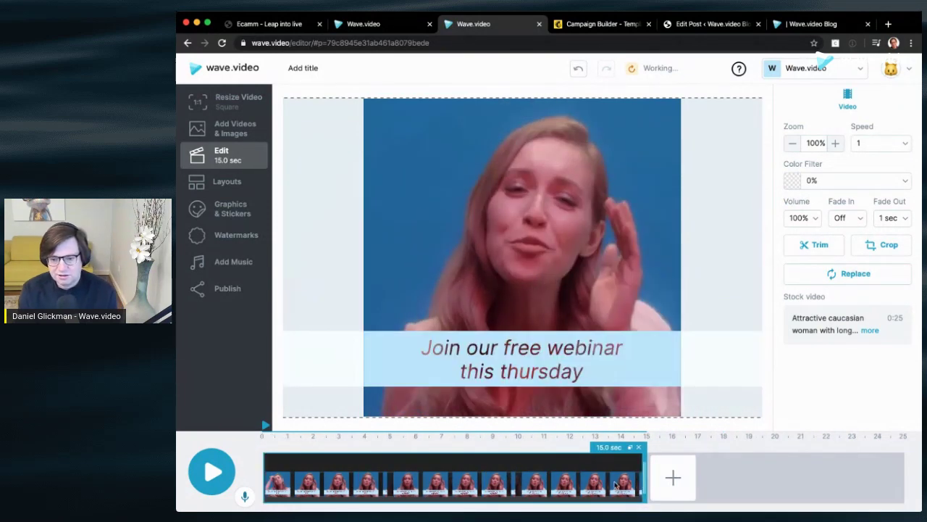
click(209, 480)
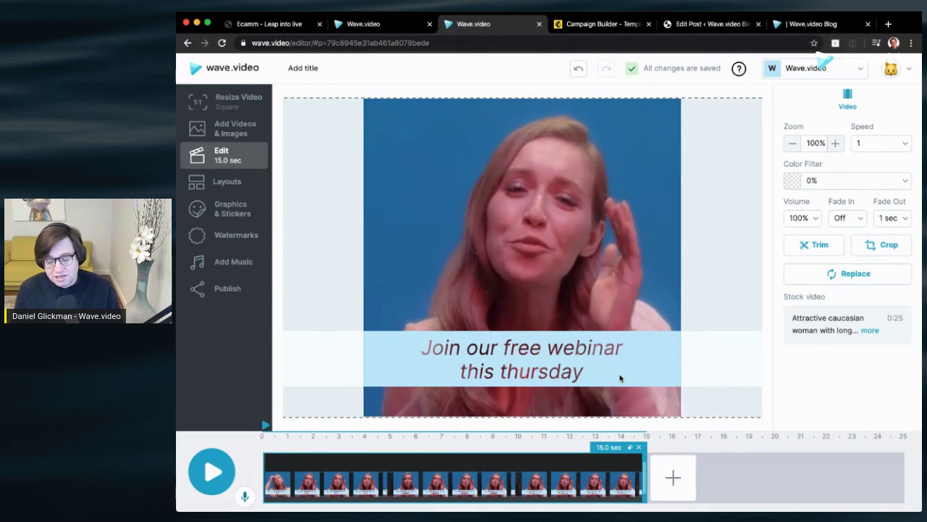
click(241, 298)
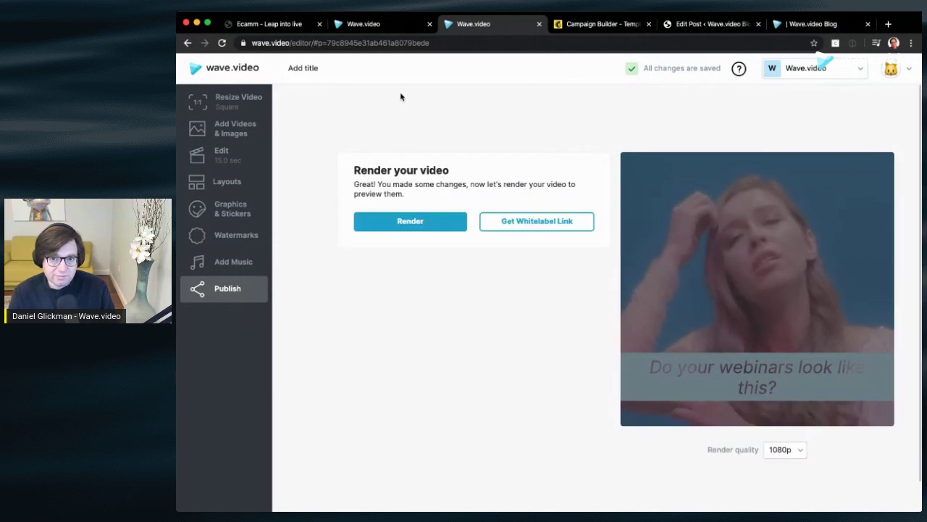
Step: Go to the rendered Live Video Promotion tab and open its embed settings
click(384, 26)
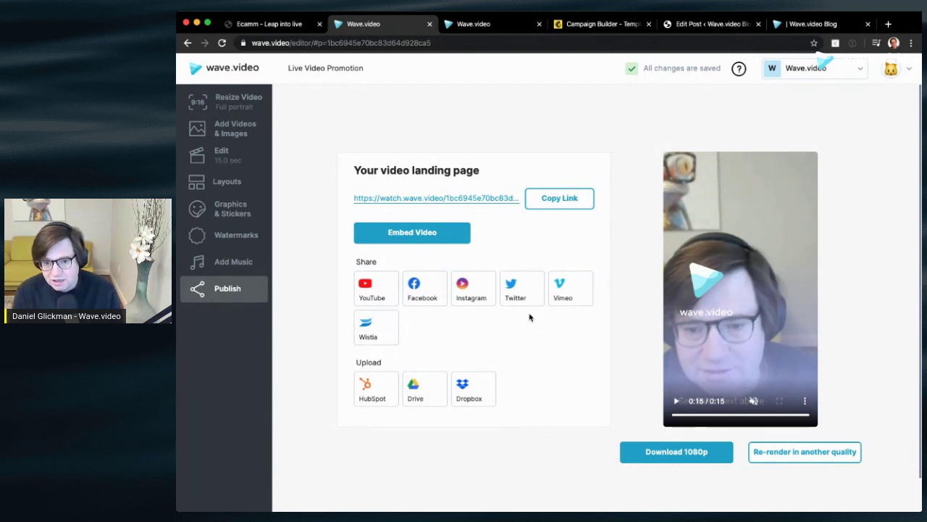
click(447, 239)
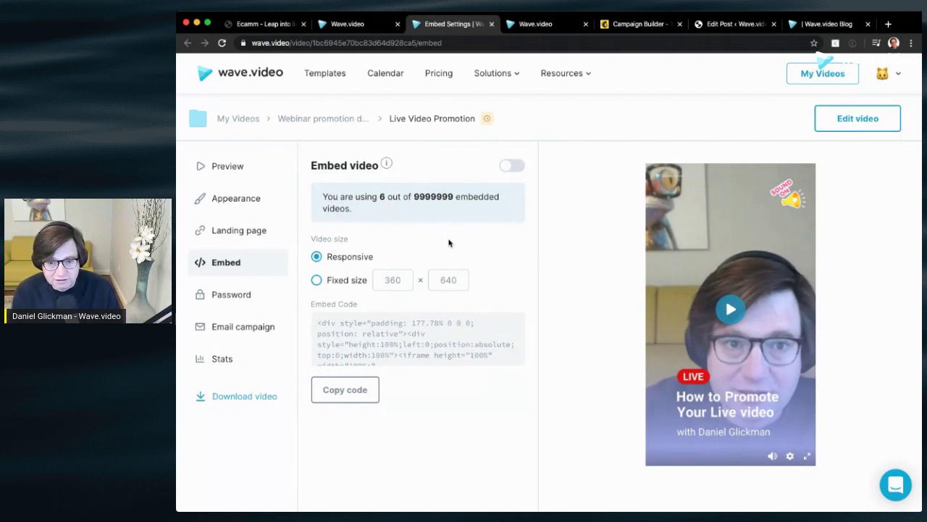
Step: Enable embedding at a fixed 360×640 size and copy the embed code
click(512, 169)
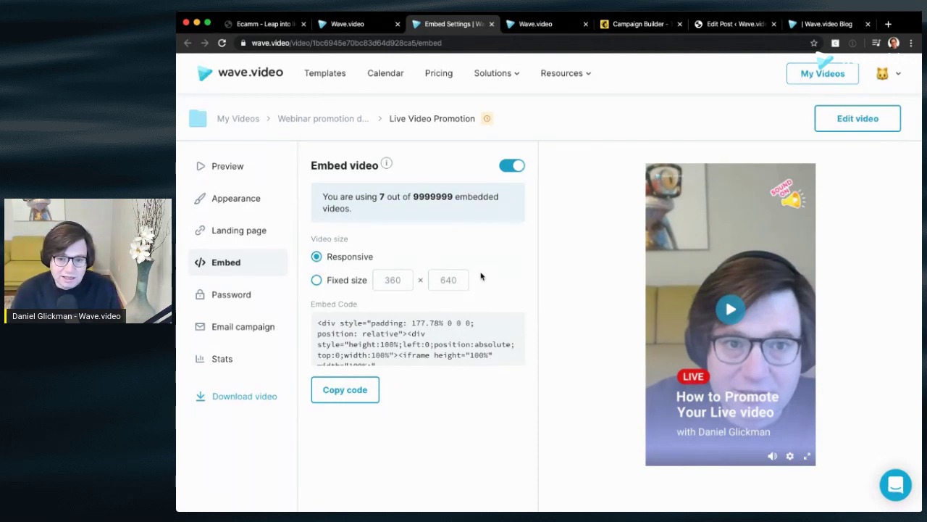
click(340, 282)
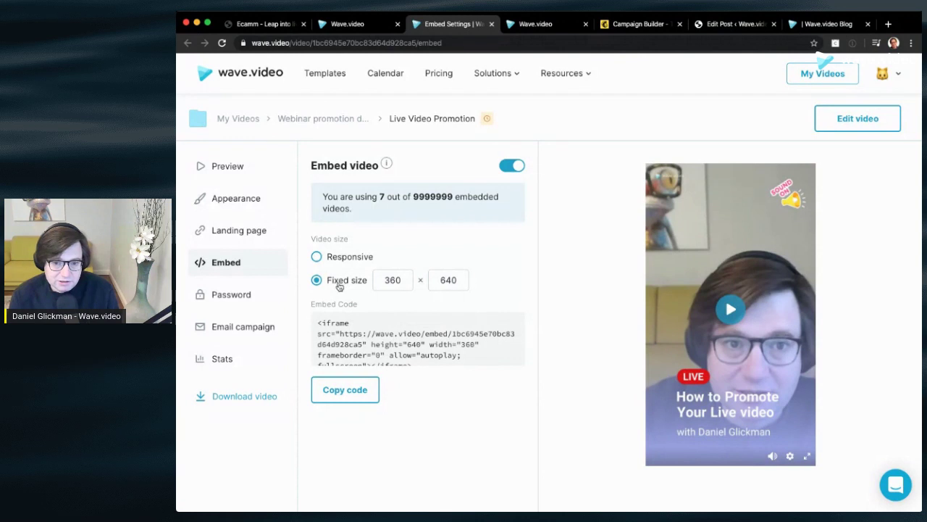
click(393, 348)
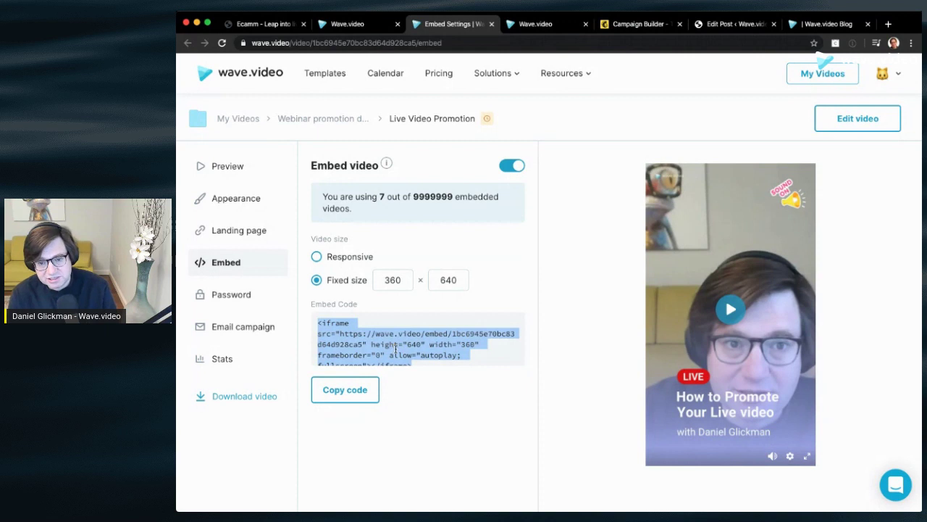
click(364, 396)
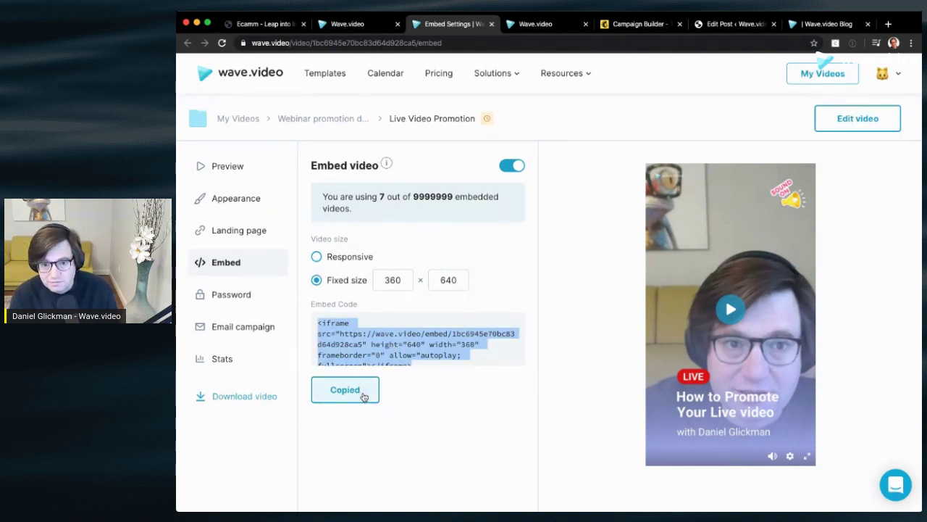
click(712, 25)
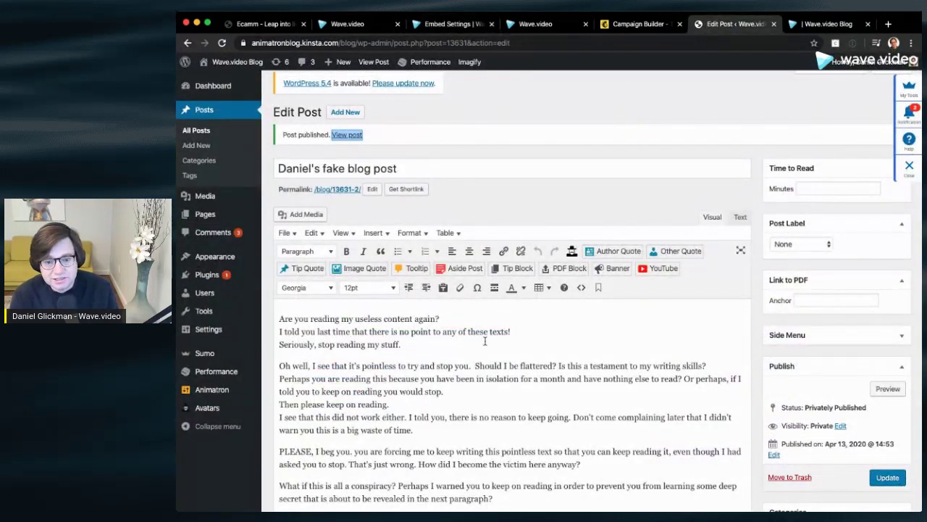
Step: Paste the copied embed code as media on a new line after the third line of text
scroll(487, 333, down, 3)
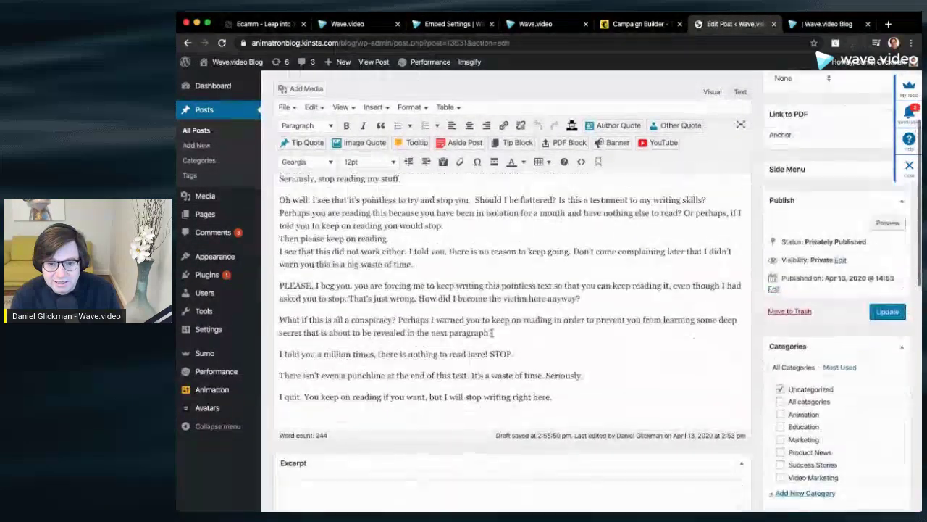
click(428, 254)
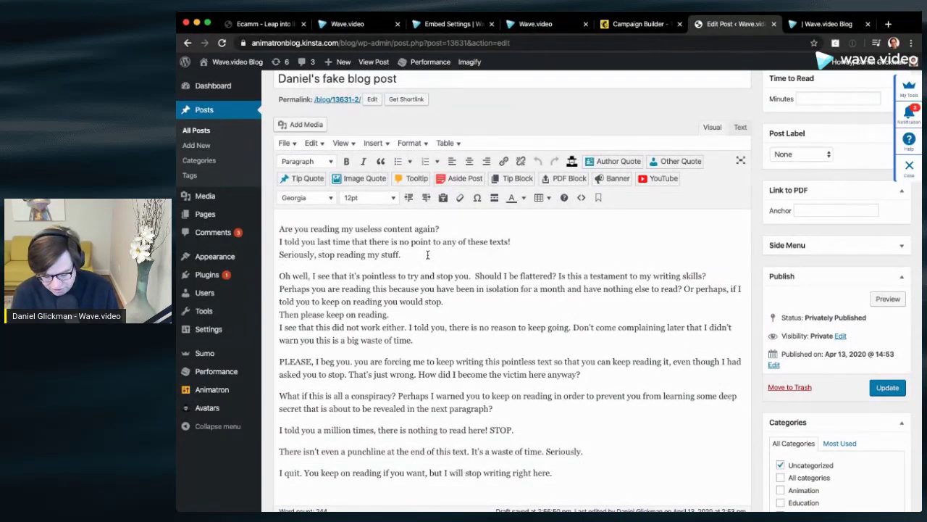
key(Return)
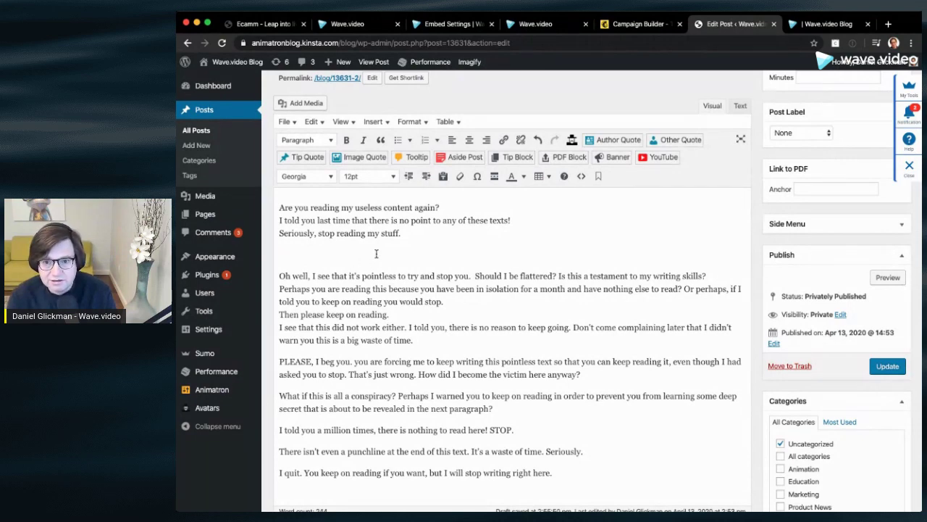
scroll(376, 253, up, 2)
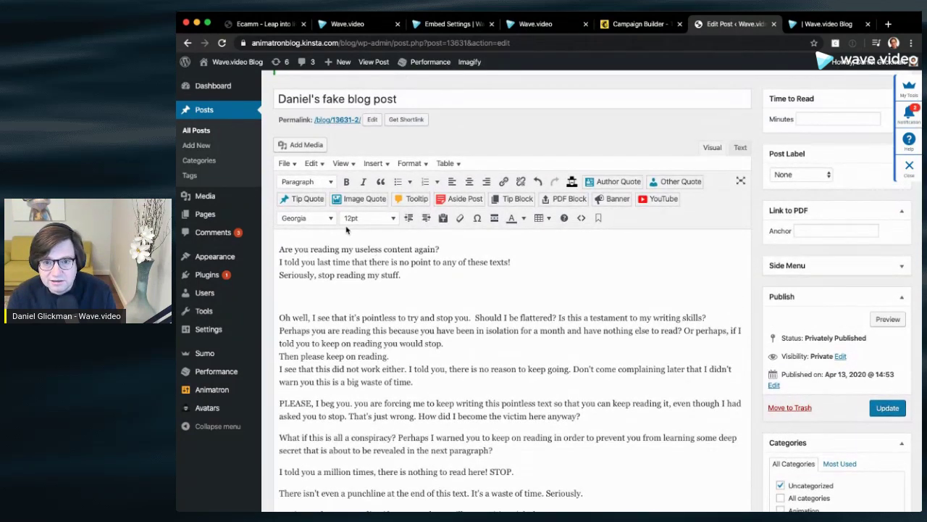
click(374, 164)
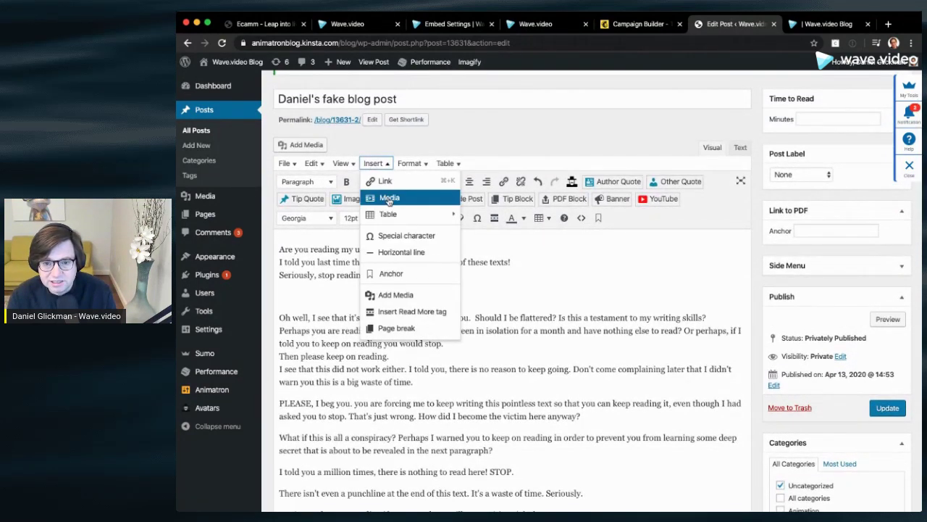
click(389, 199)
click(487, 241)
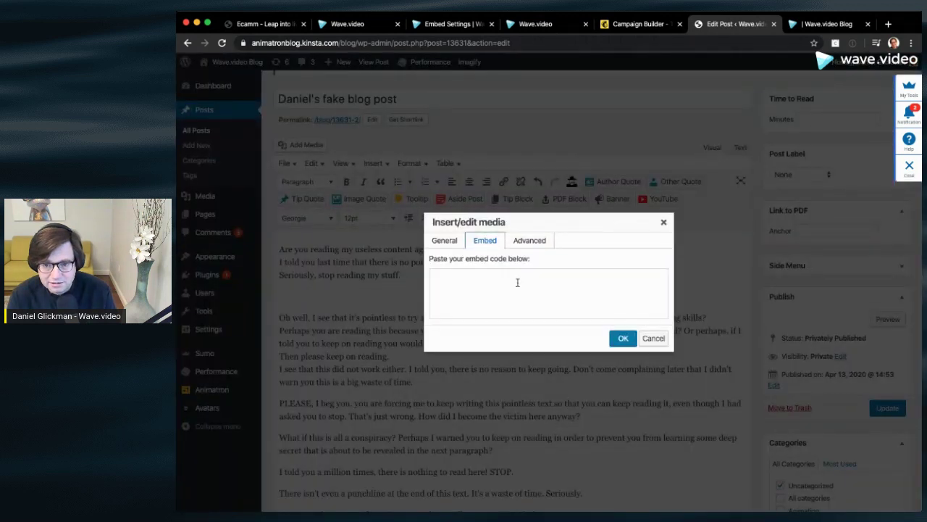
key(super+v)
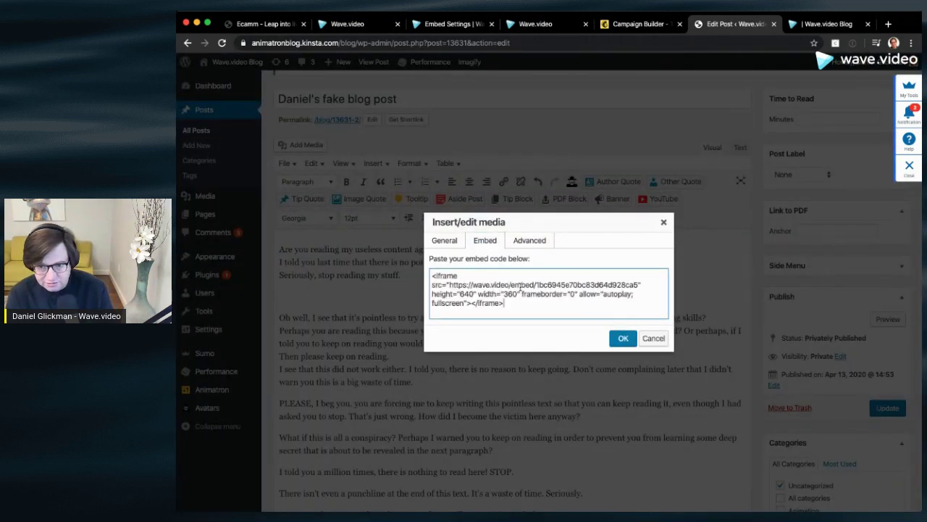
click(624, 339)
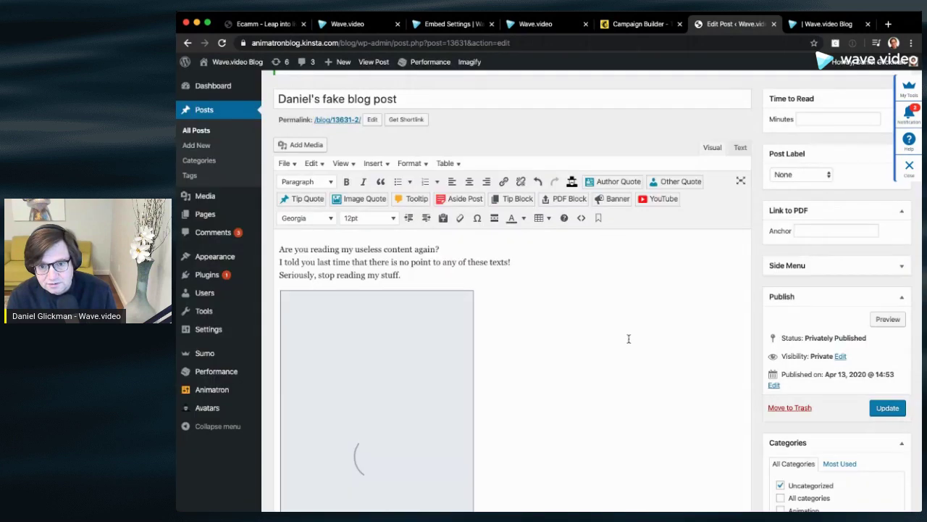
Step: Update the blog post so the embedded video is saved
scroll(557, 346, down, 5)
scroll(558, 347, up, 3)
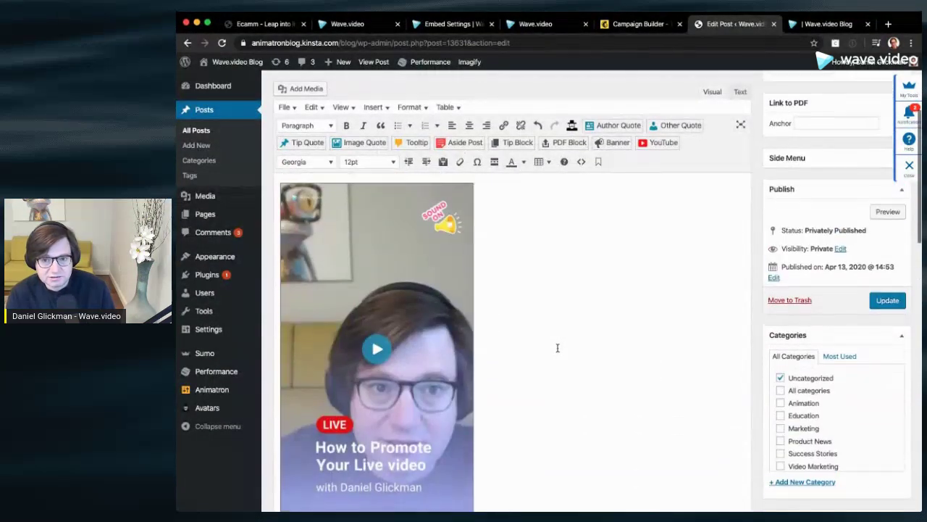
scroll(558, 348, down, 2)
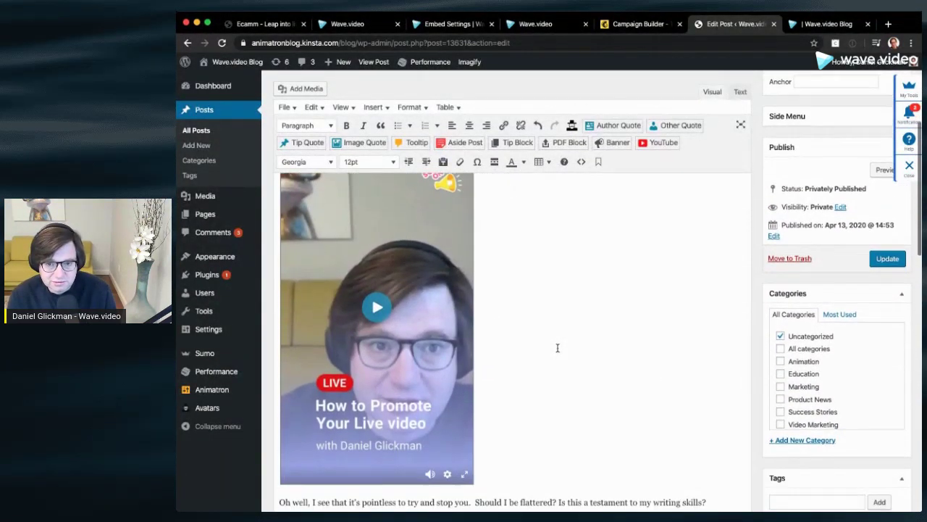
scroll(557, 348, up, 2)
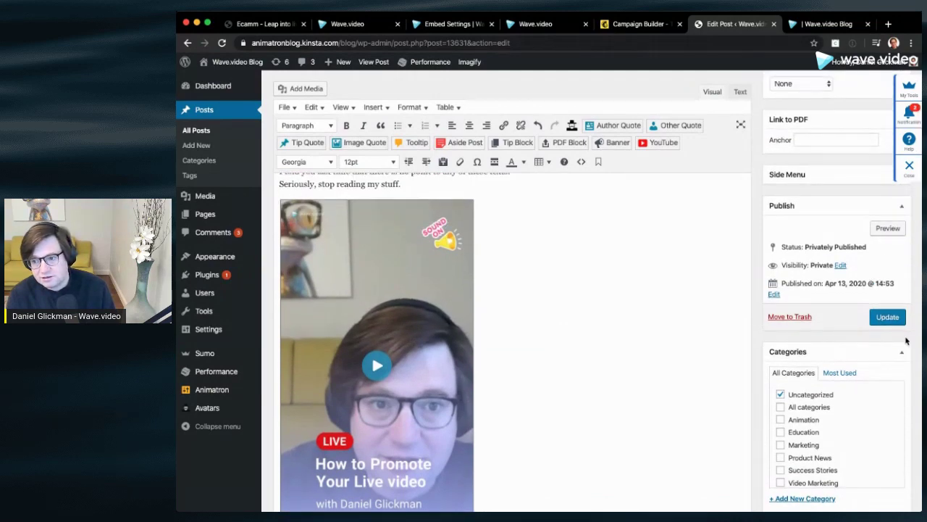
click(888, 317)
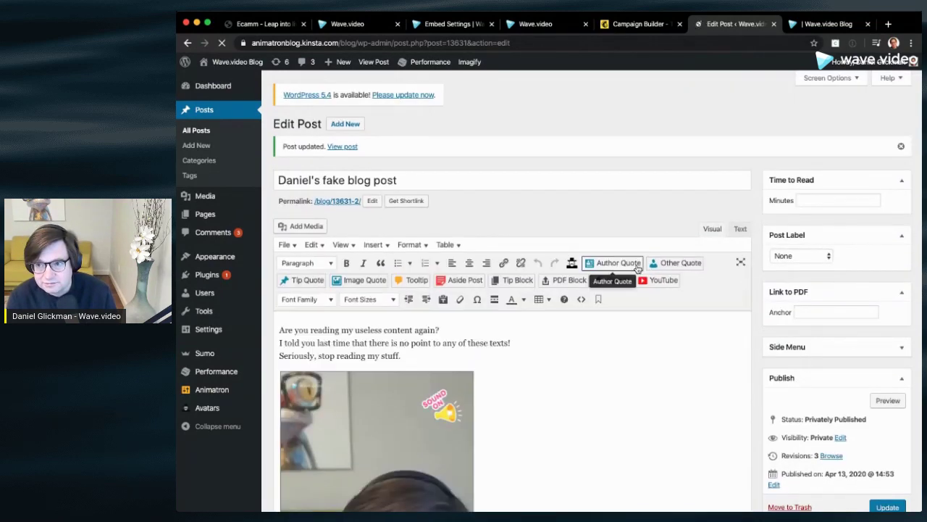
Step: Reload the published blog post to show its latest version
click(832, 27)
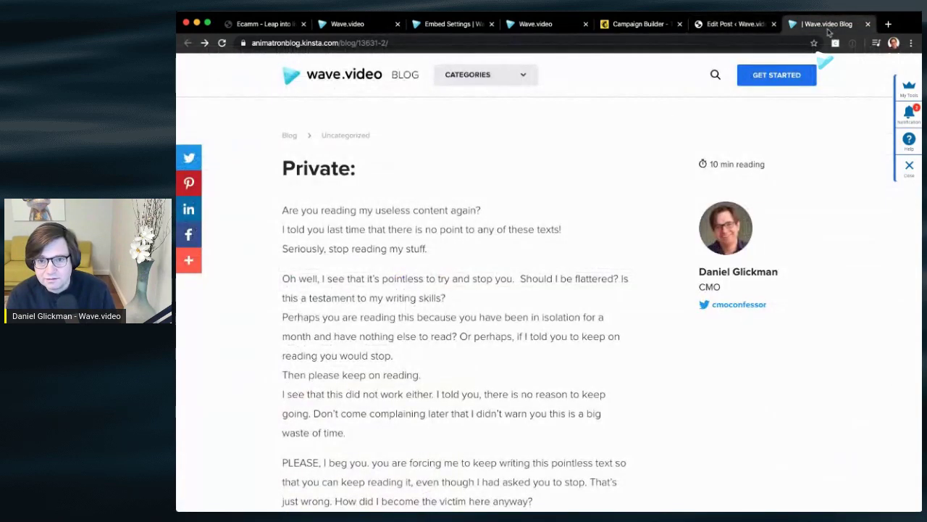
click(571, 42)
key(Return)
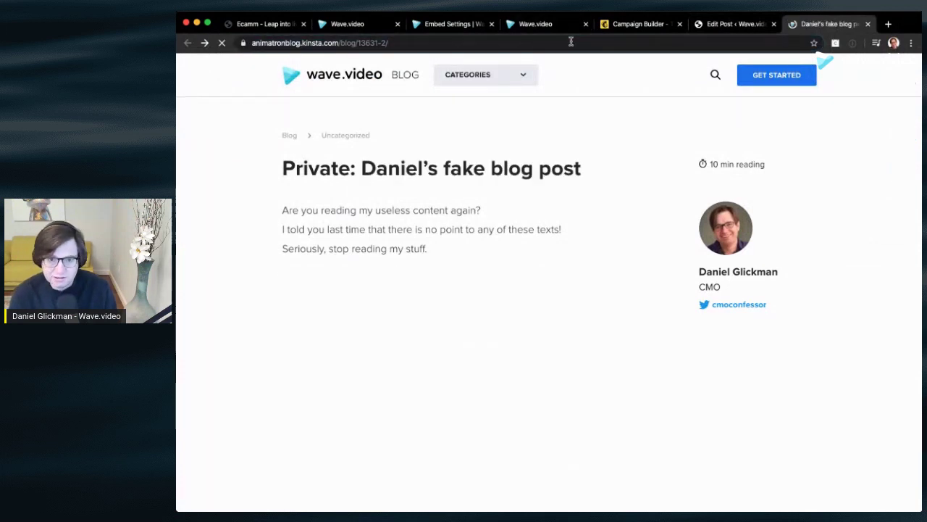
scroll(604, 204, down, 1)
scroll(603, 204, down, 3)
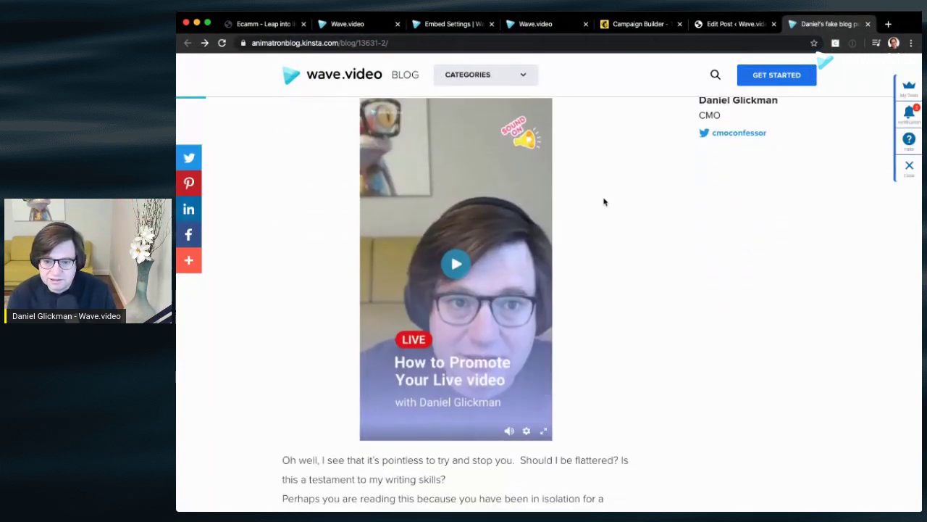
scroll(558, 205, up, 1)
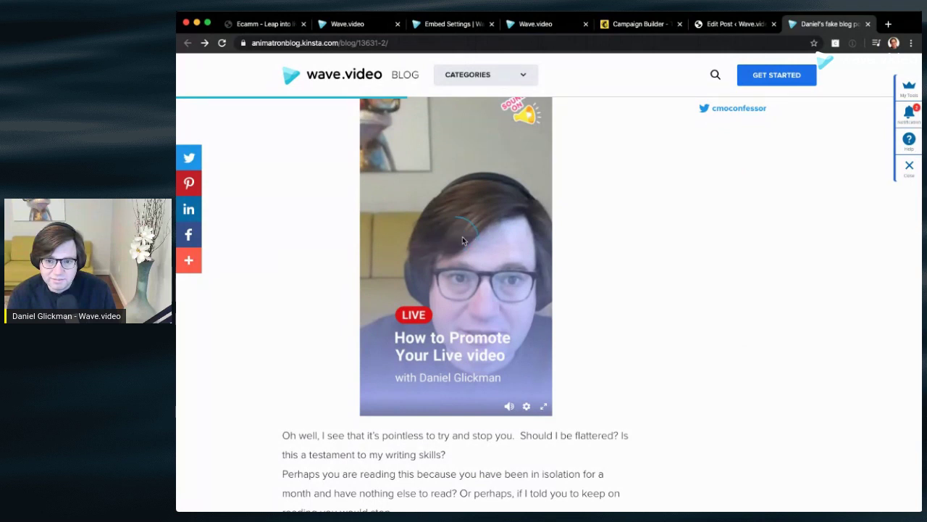
Step: Play and pause the embedded video, then return to the Wave.video publish page
click(461, 238)
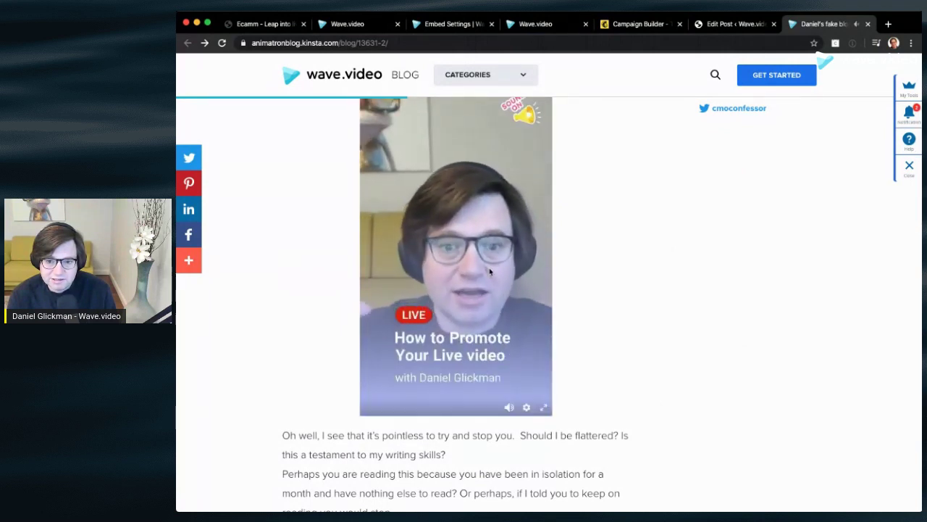
scroll(609, 207, up, 2)
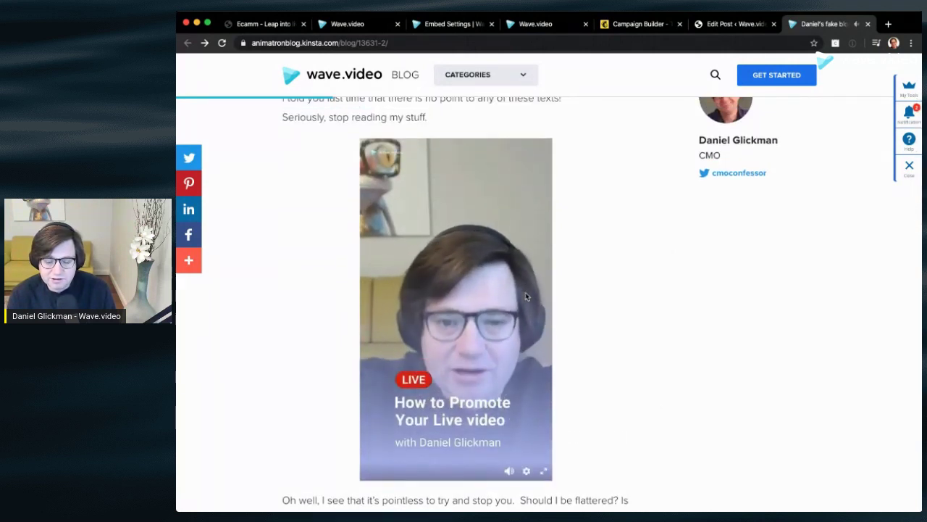
click(525, 292)
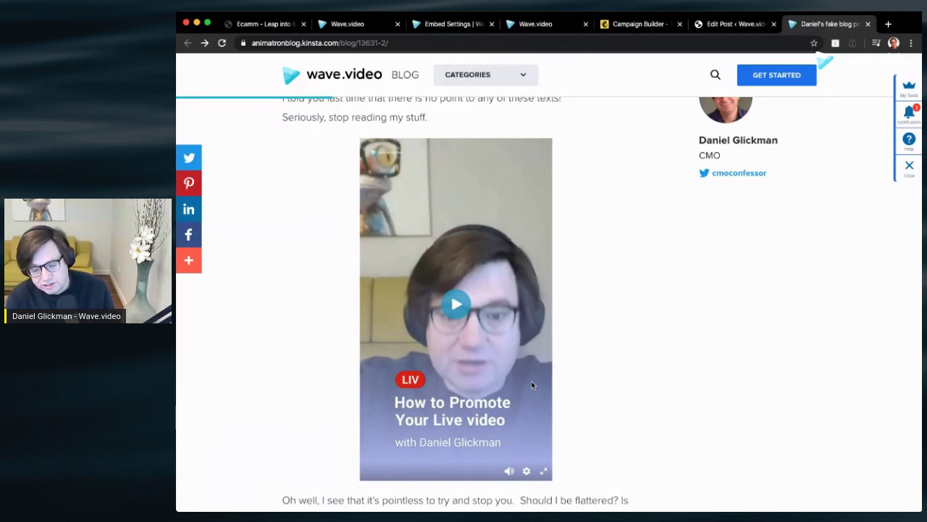
scroll(531, 379, up, 1)
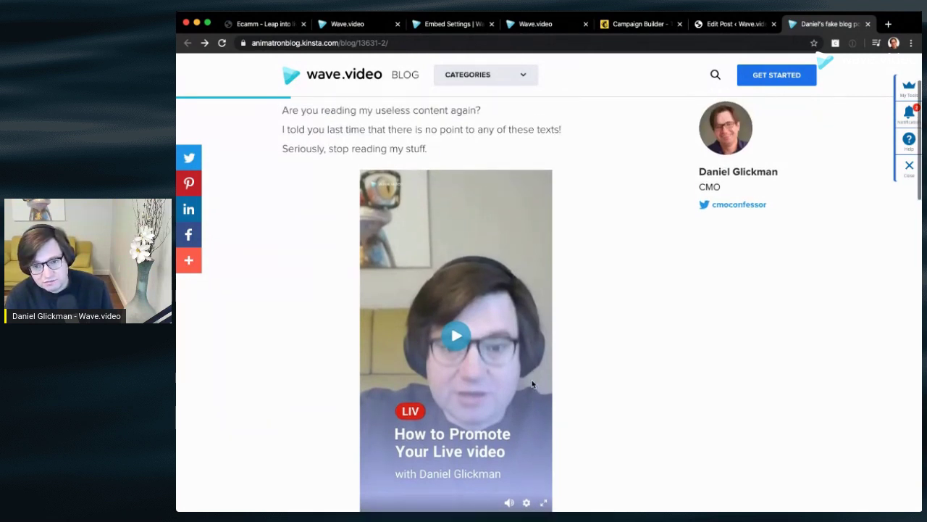
scroll(532, 380, down, 1)
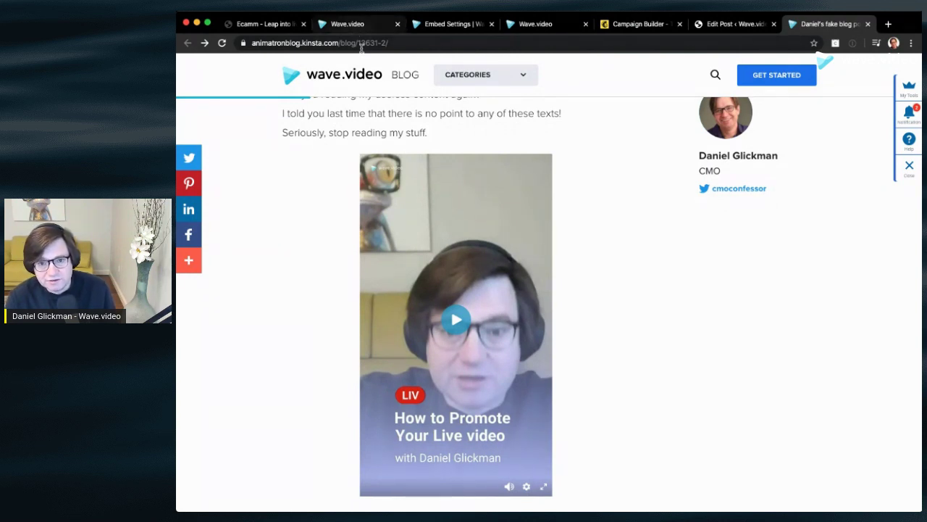
scroll(384, 116, up, 1)
scroll(409, 181, down, 2)
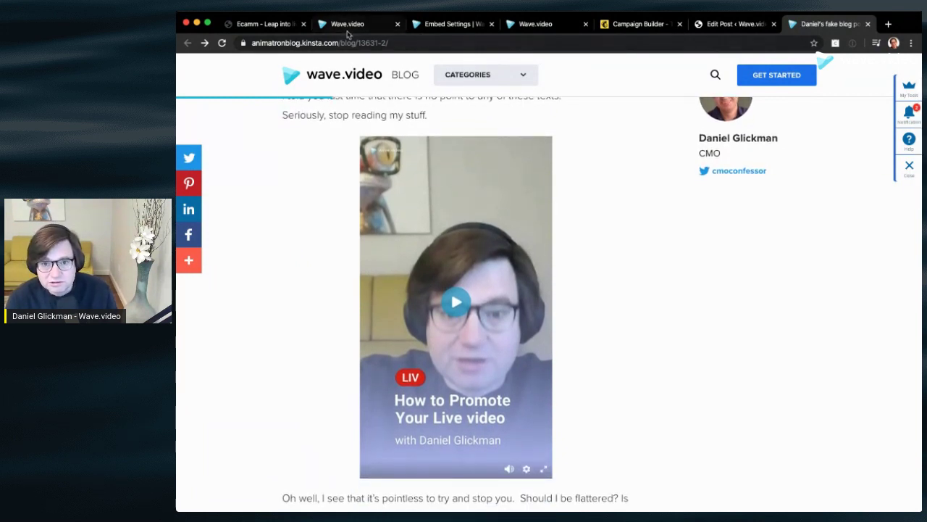
scroll(377, 98, up, 4)
scroll(372, 169, down, 3)
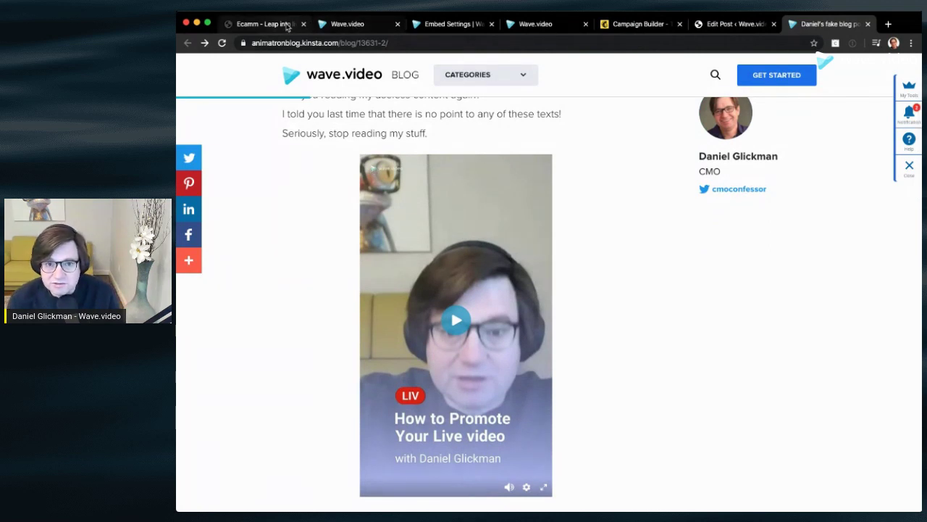
click(347, 25)
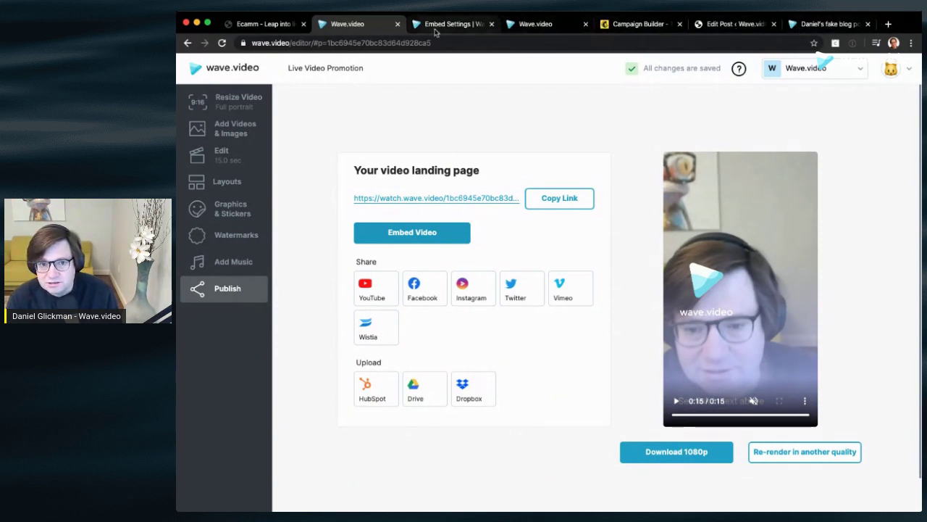
Step: Scroll the Ecamm slides PDF from slide 6 to slide 7, 'Adding videos to your blog posts'
click(229, 25)
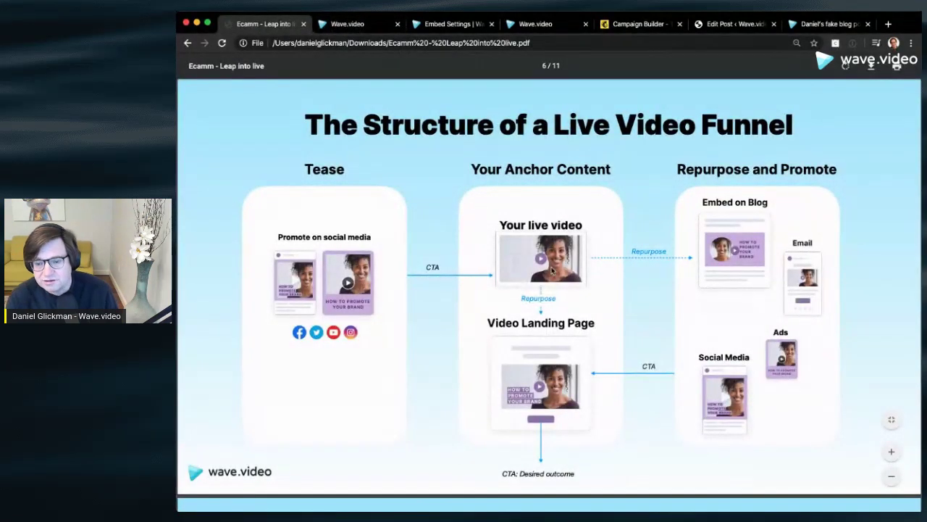
scroll(791, 307, down, 10)
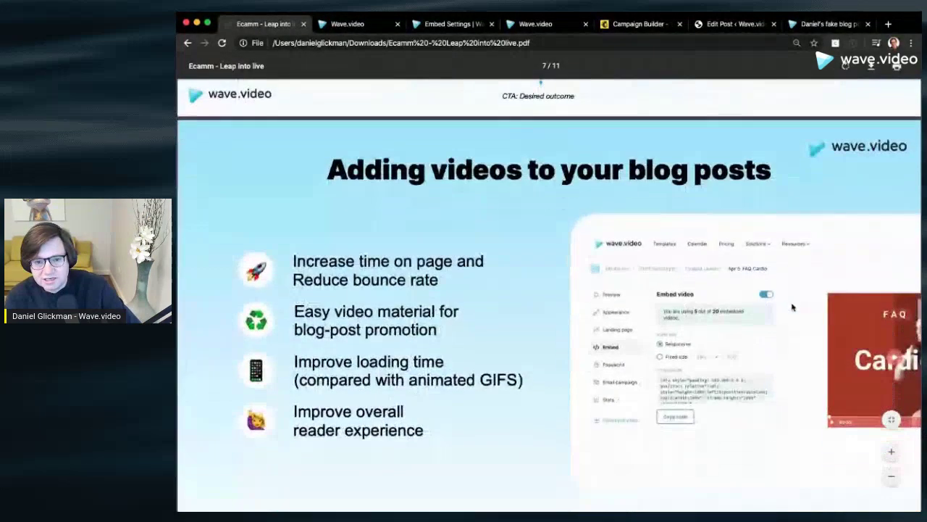
scroll(775, 330, down, 2)
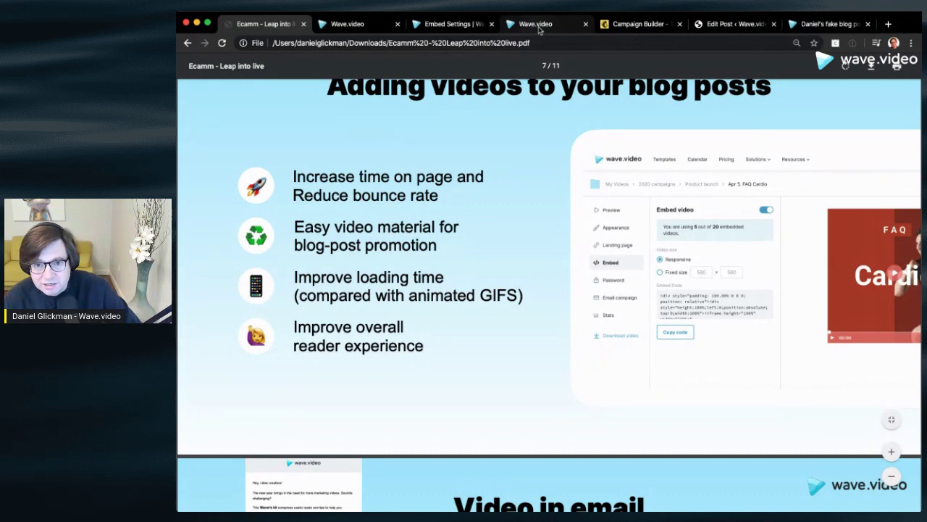
Step: Review the video's embed code under Embed Settings, then open its Landing page settings
click(371, 31)
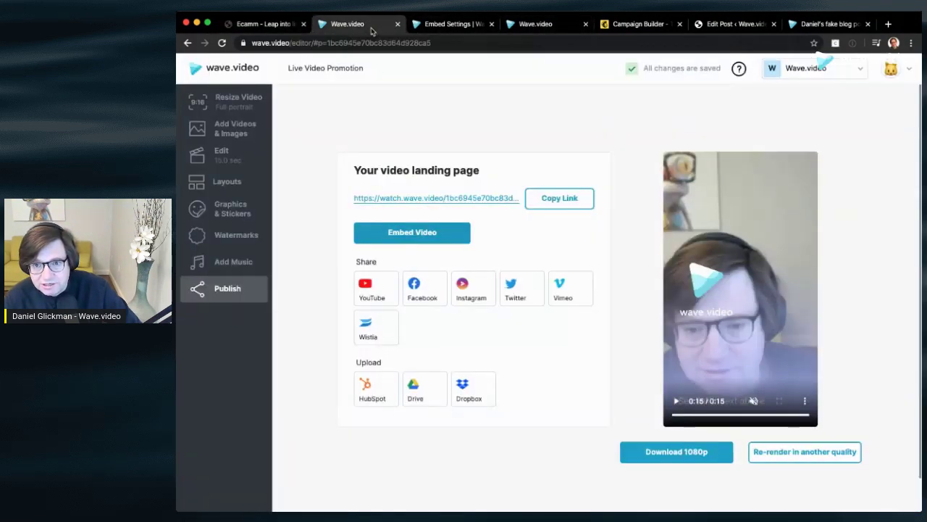
click(460, 29)
scroll(415, 345, down, 2)
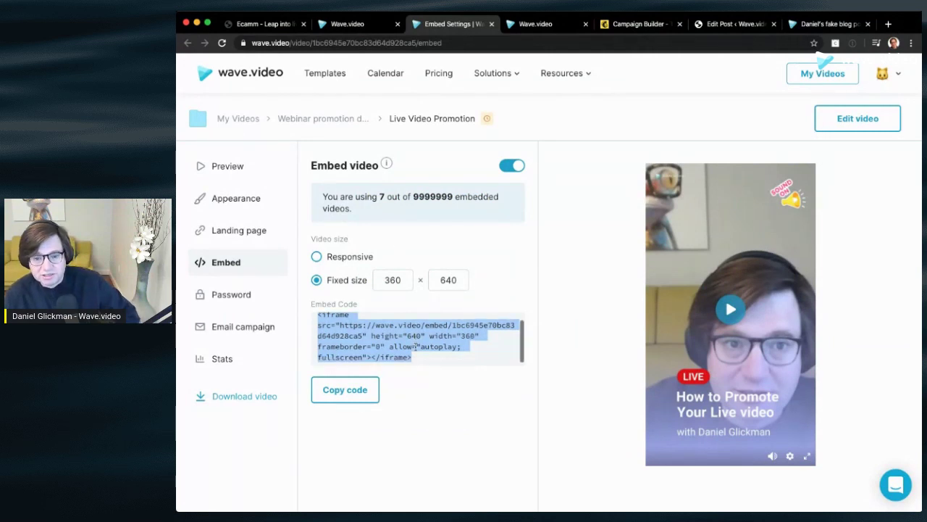
scroll(417, 346, up, 2)
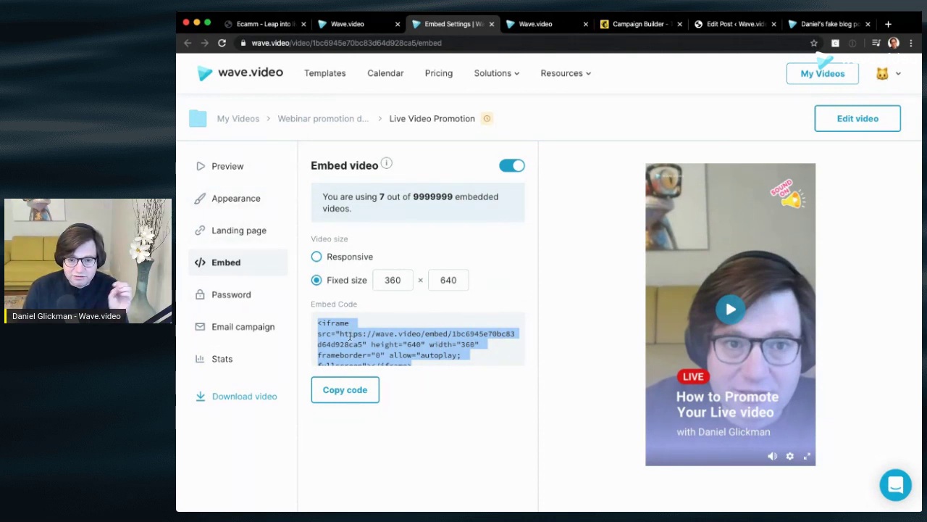
click(253, 233)
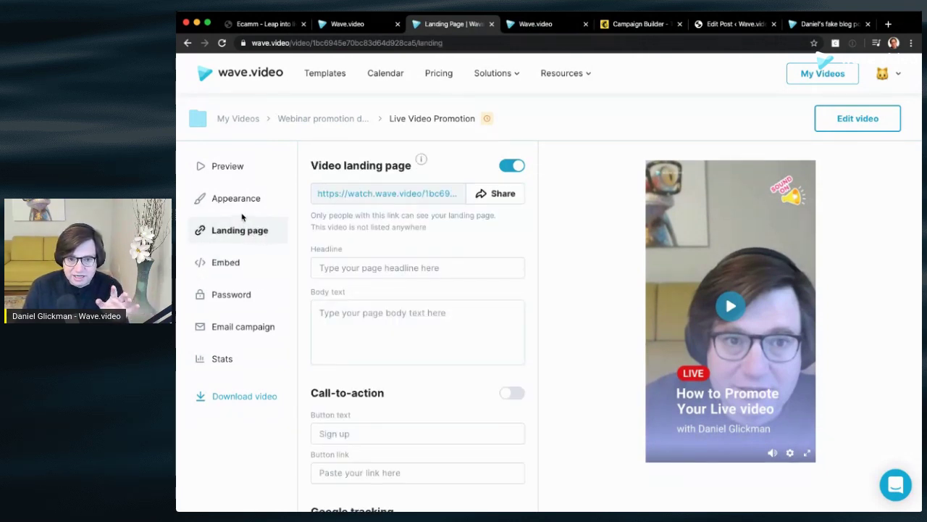
Step: Set the player colour in Appearance to green #15D49D
click(239, 206)
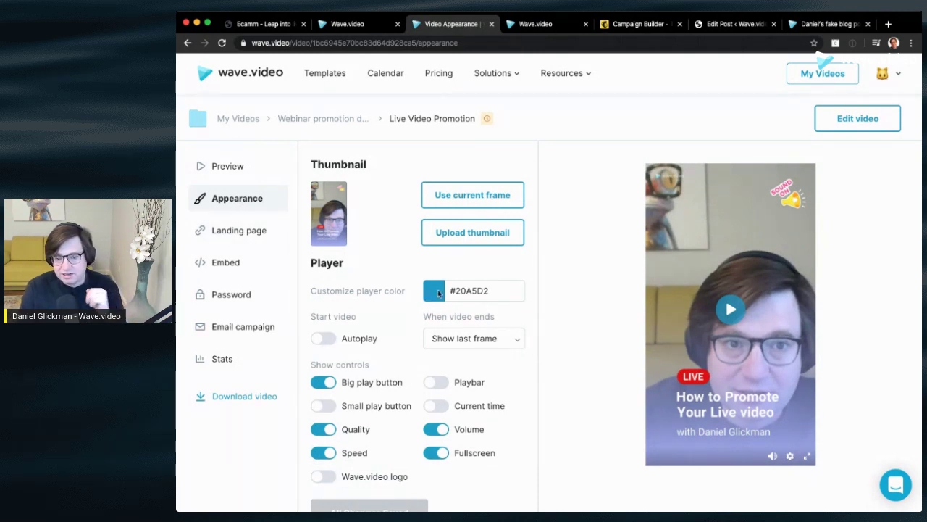
click(430, 295)
drag(402, 318, 403, 308)
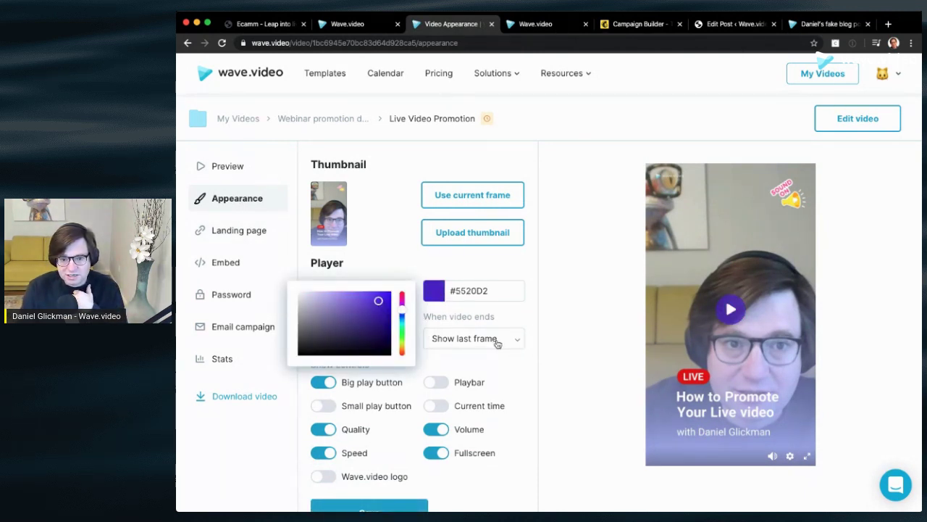
drag(332, 324, 312, 317)
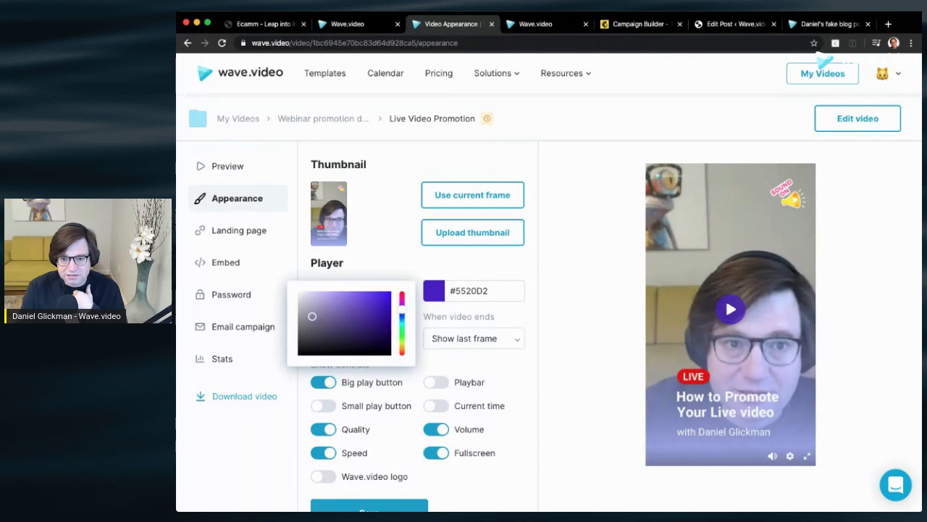
click(402, 328)
drag(351, 324, 383, 303)
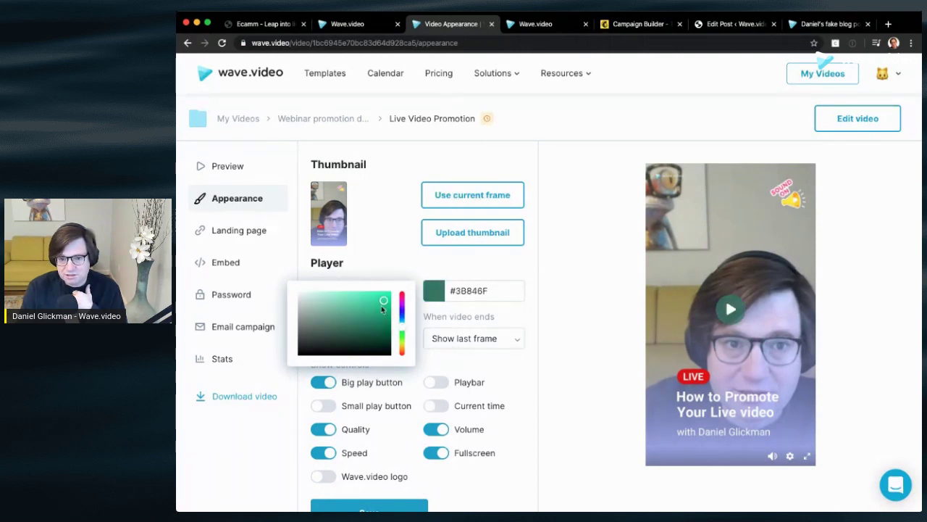
click(525, 330)
Step: Set When video ends to Show last frame
scroll(444, 383, down, 1)
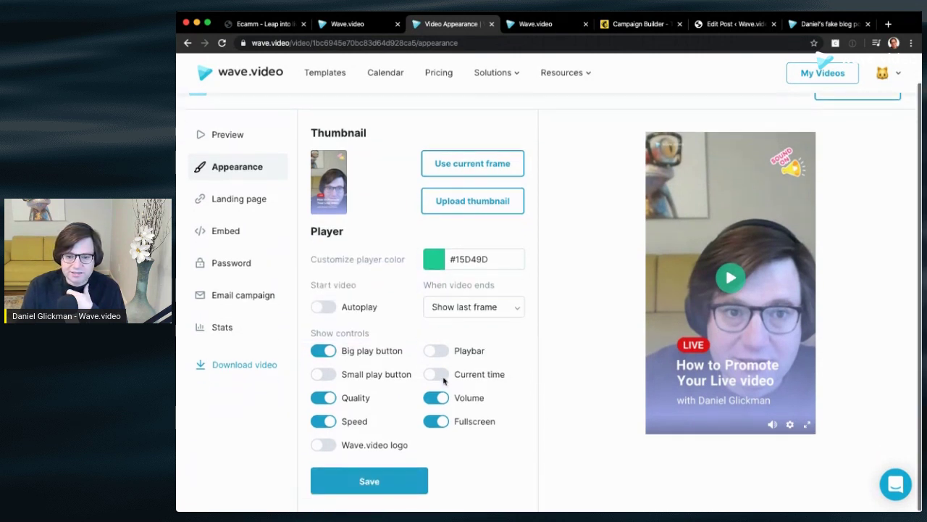
click(500, 308)
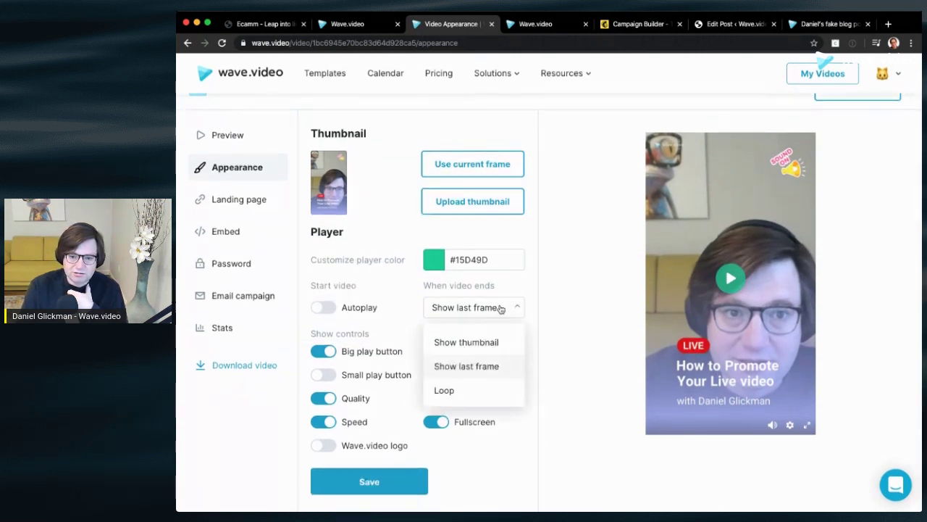
click(483, 399)
click(498, 309)
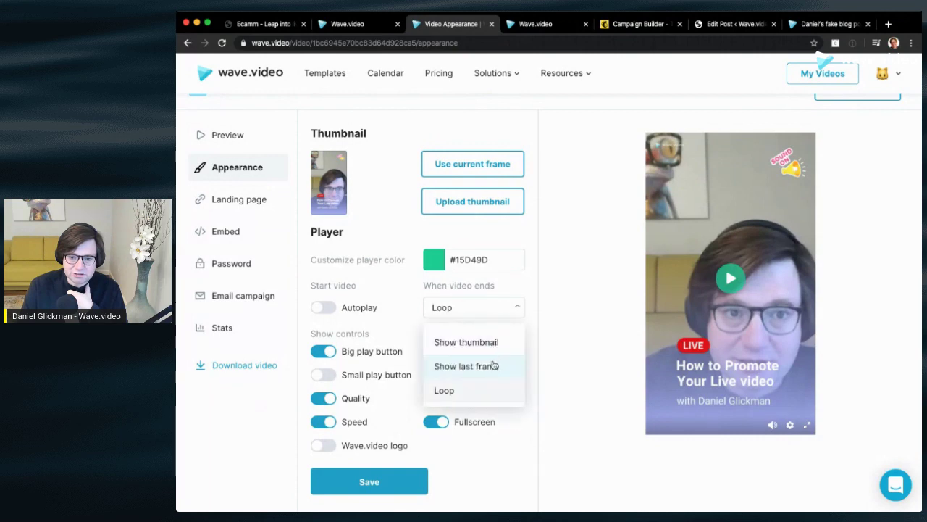
click(498, 366)
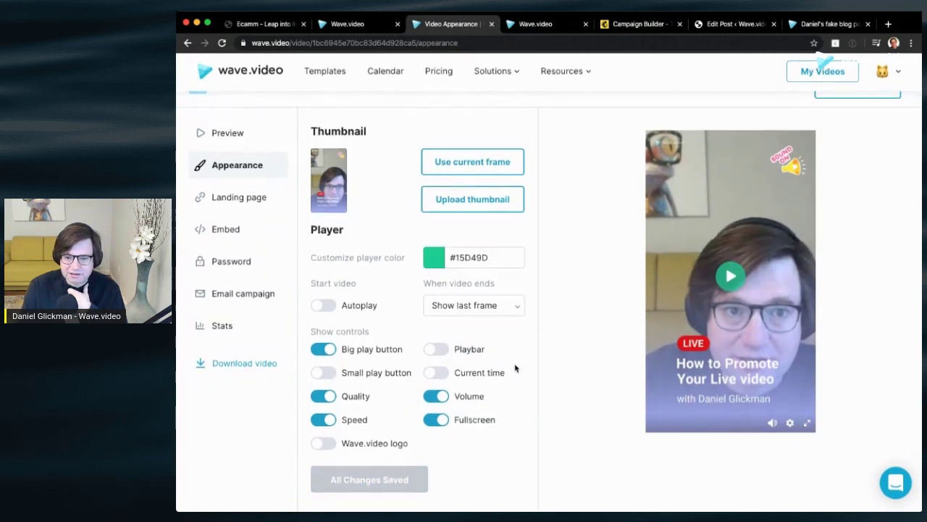
click(326, 352)
click(326, 353)
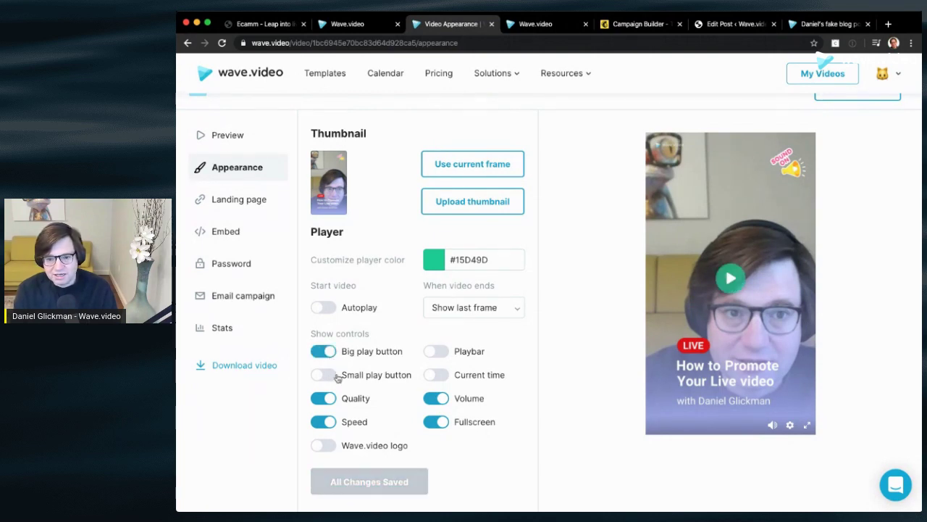
click(335, 376)
click(330, 399)
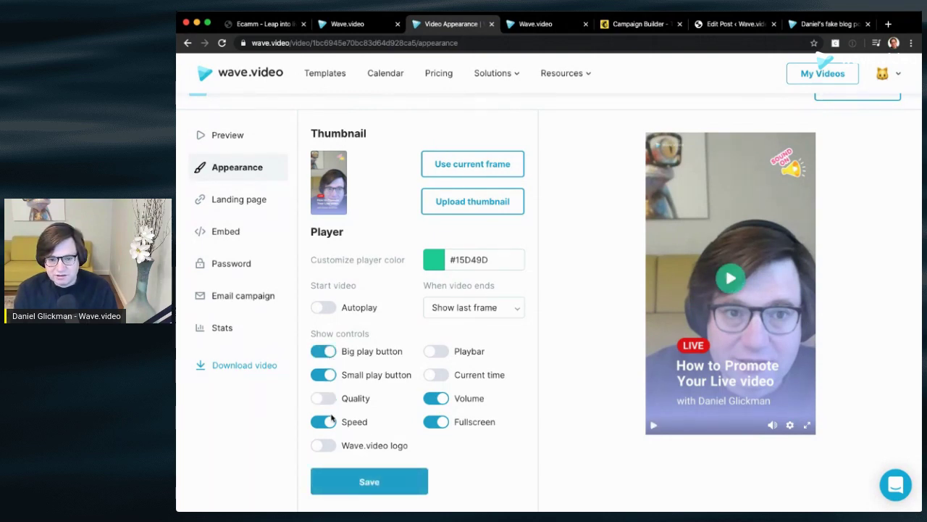
click(332, 424)
click(435, 423)
click(435, 398)
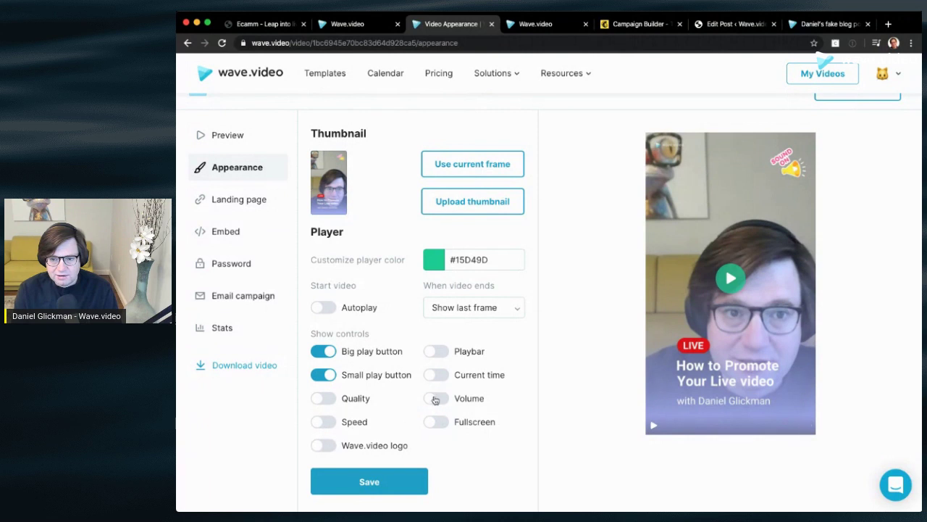
click(439, 375)
click(441, 353)
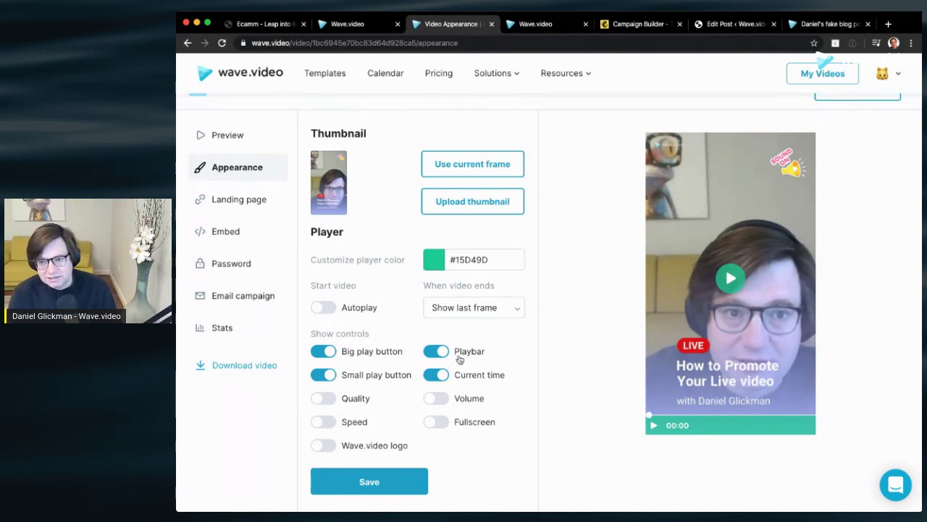
scroll(543, 320, up, 1)
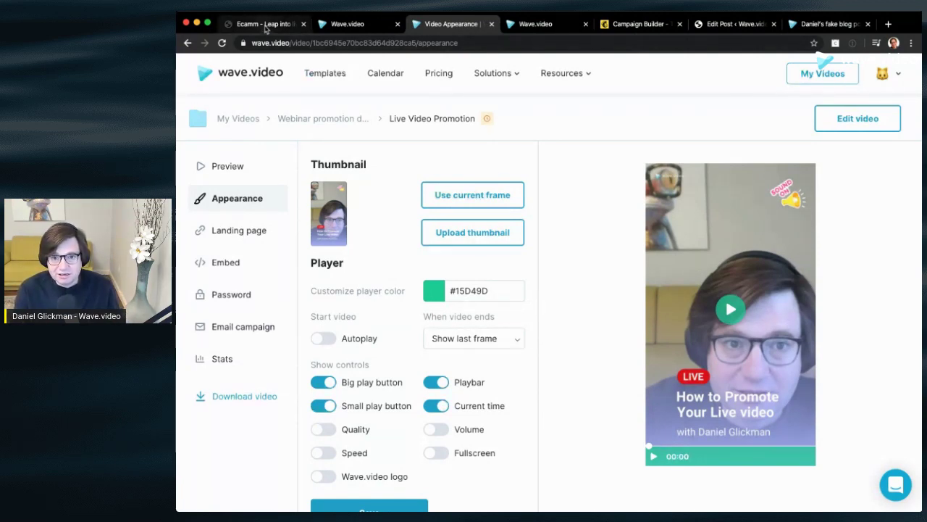
Step: Scroll the slides PDF to slide 9 of 11, 'Video in email'
click(266, 29)
scroll(368, 271, down, 5)
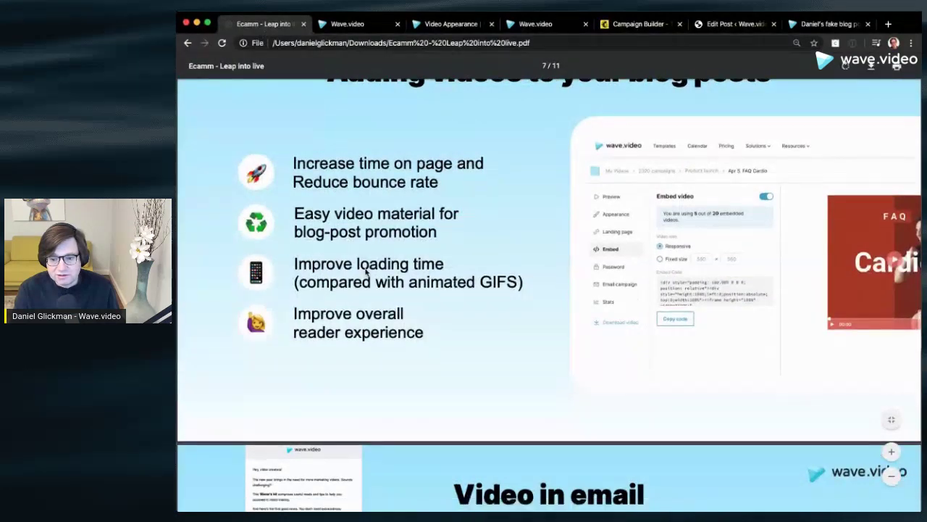
scroll(371, 277, down, 5)
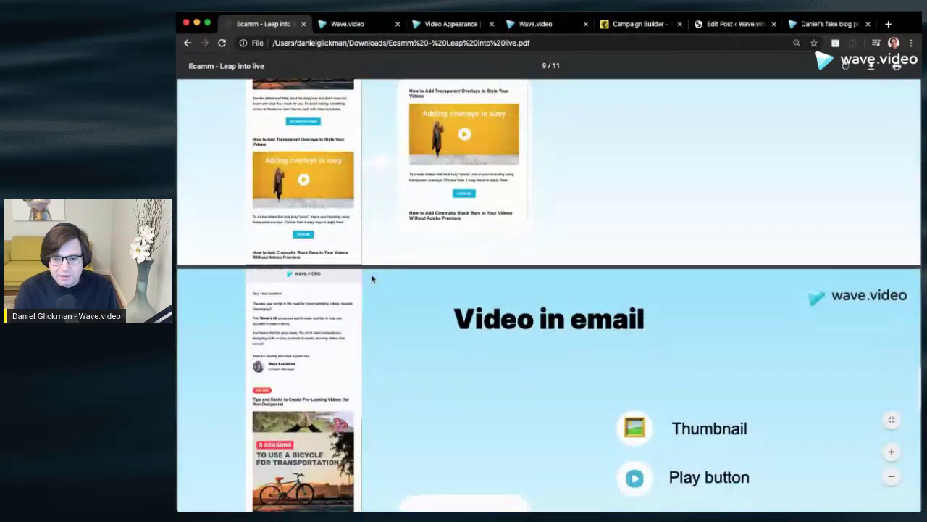
scroll(437, 305, down, 1)
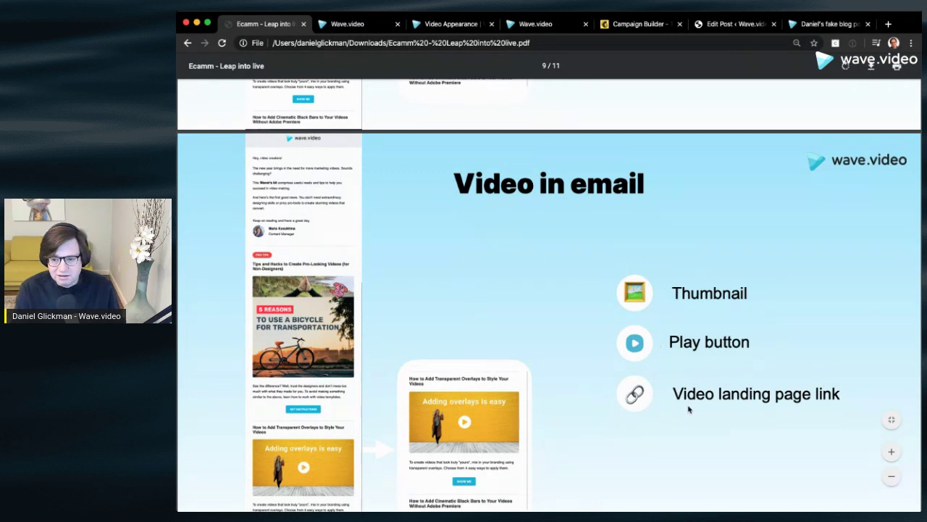
scroll(688, 410, down, 1)
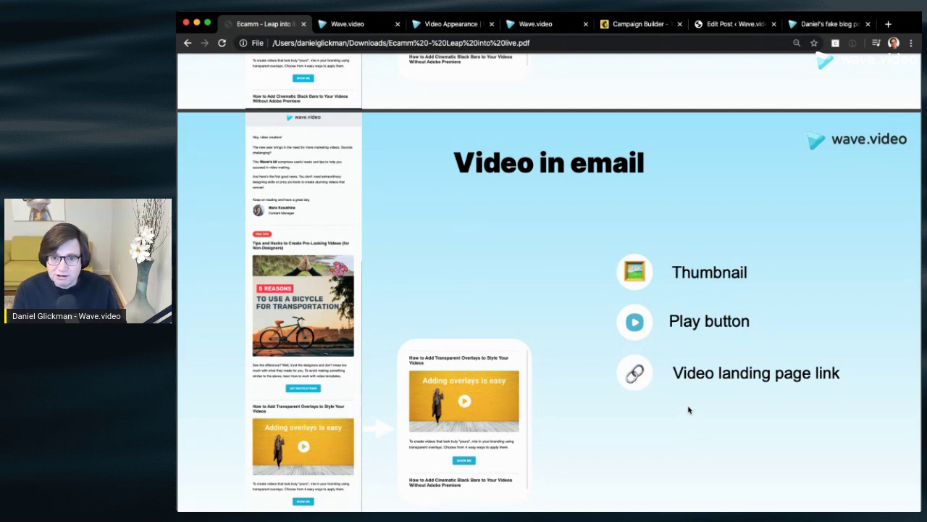
Step: Open the Landing page settings and preview the public landing page in a new tab
click(445, 24)
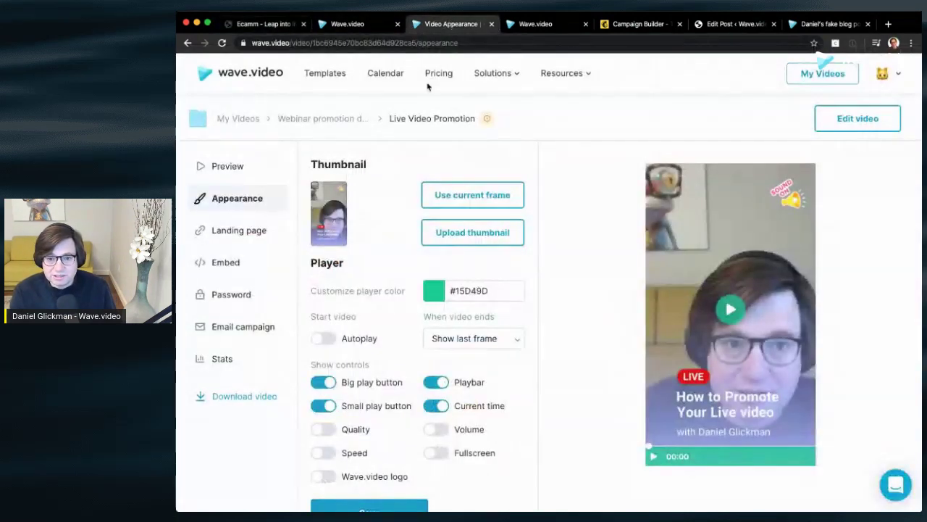
click(244, 228)
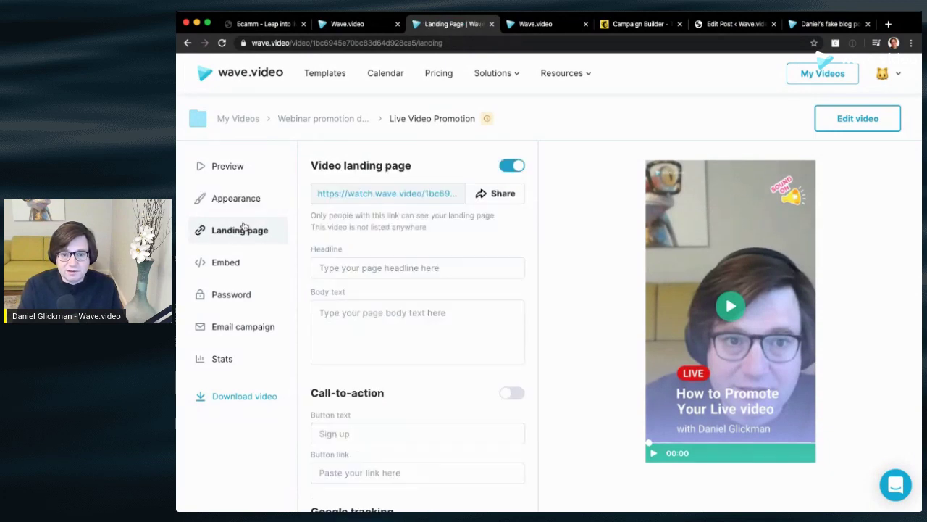
click(409, 195)
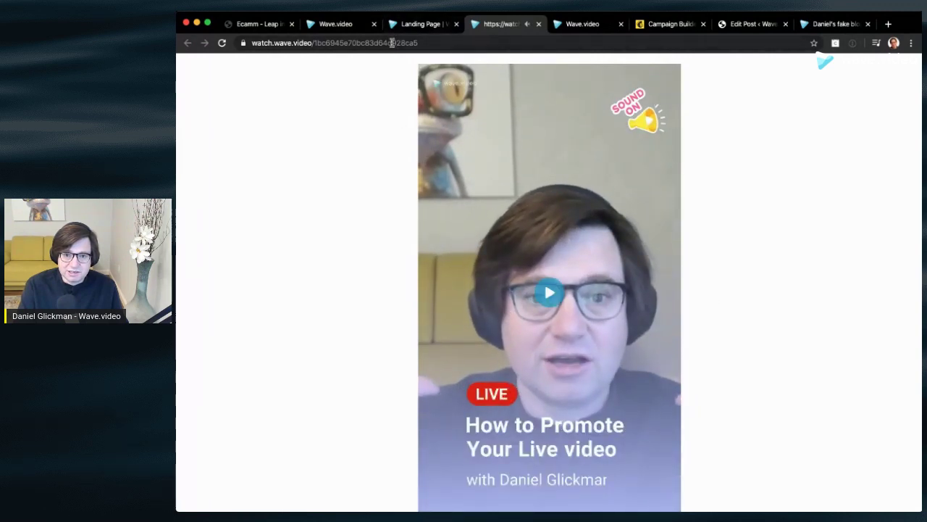
click(426, 25)
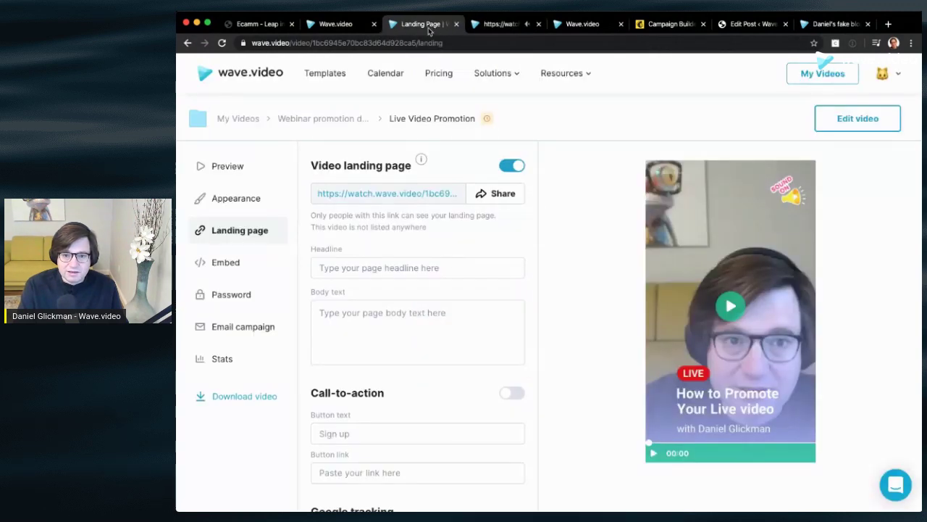
Step: Enter the headline 'How to promote your live videos' and the presenter's name as body text
click(427, 270)
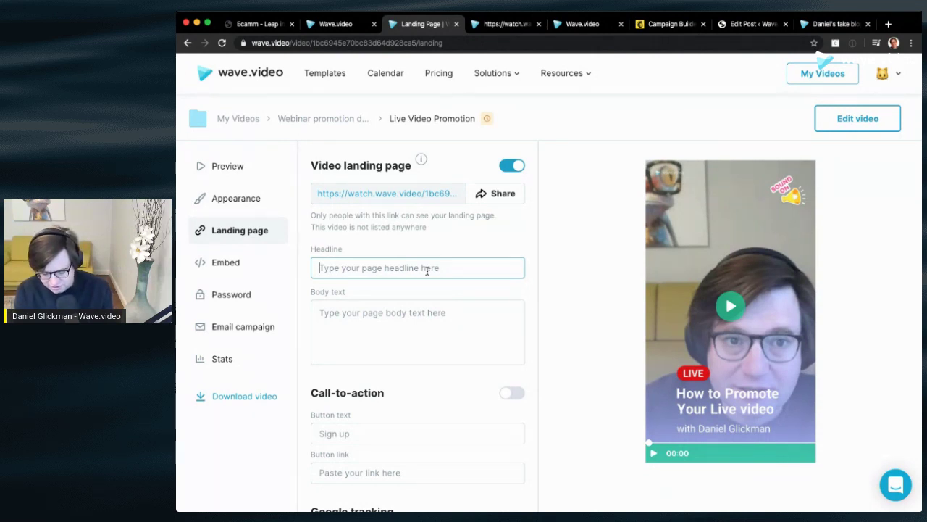
text(How to)
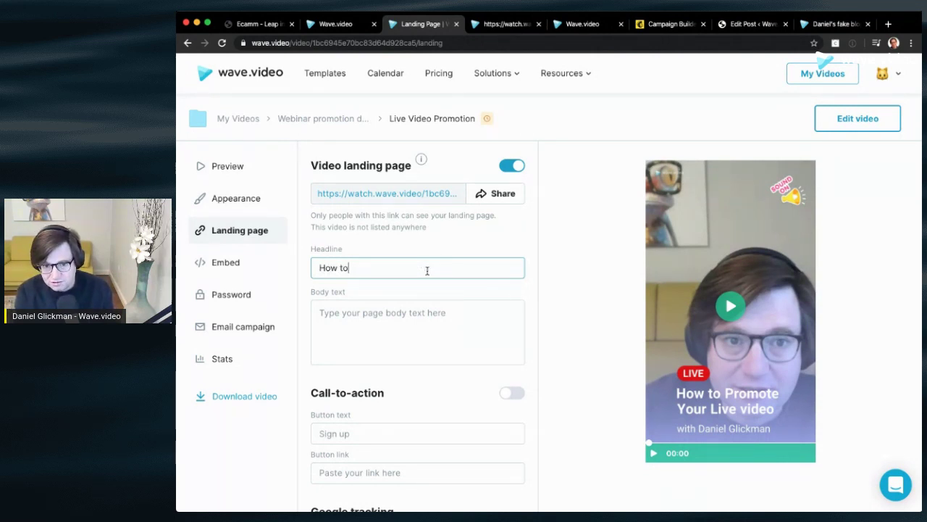
text( promote ypour li)
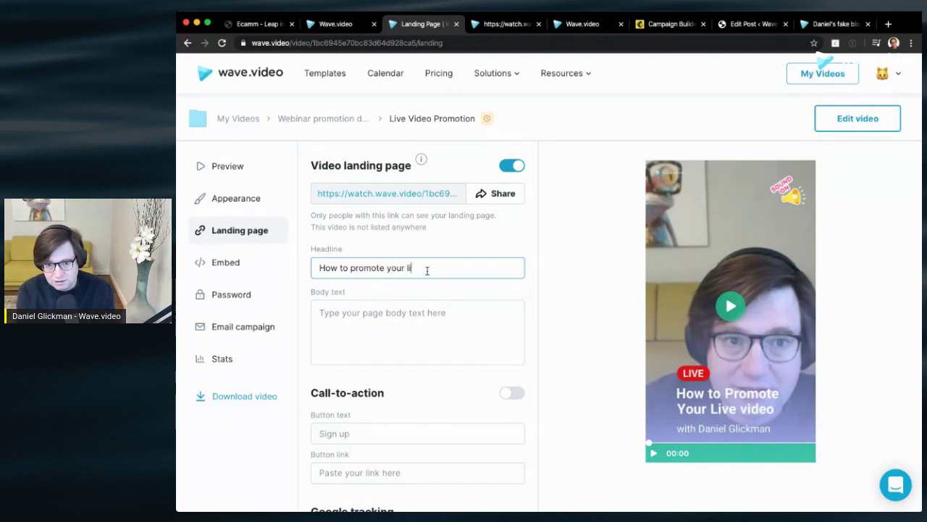
text(eos)
key(Tab)
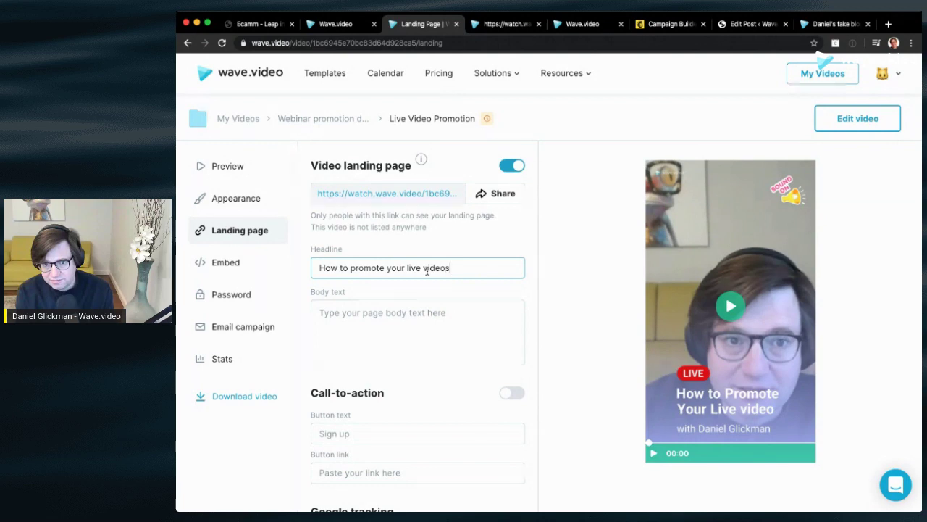
text(With )
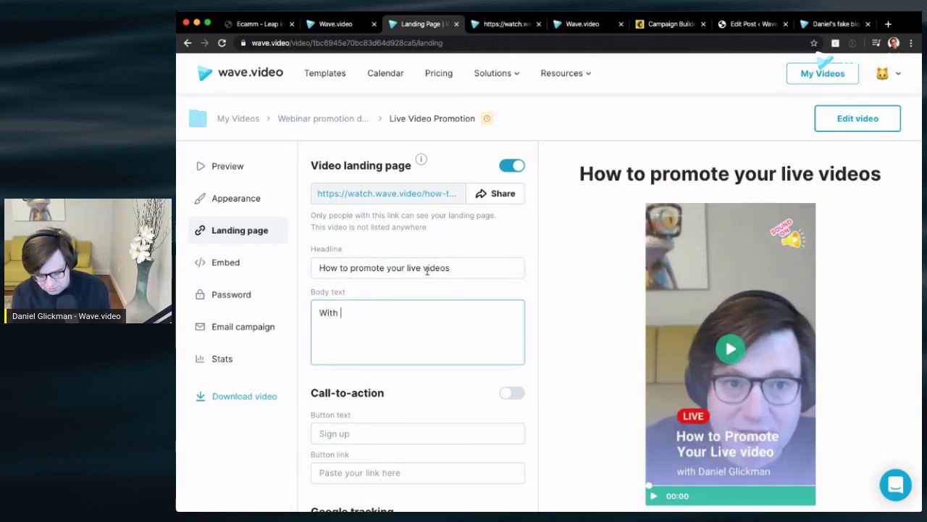
text(Daniel)
key(Tab)
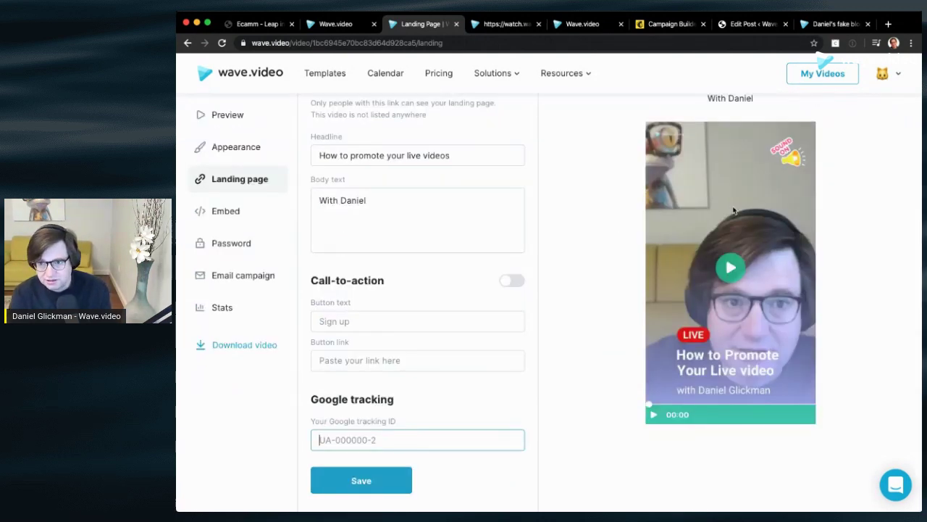
Step: Turn on the call-to-action with button text 'RSVP now' and save the landing page
scroll(733, 210, up, 3)
scroll(573, 349, down, 3)
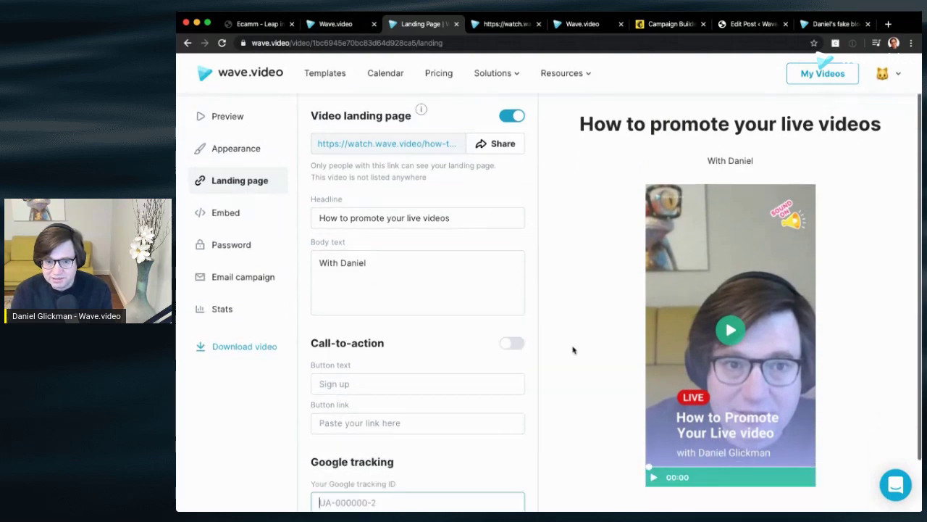
click(520, 307)
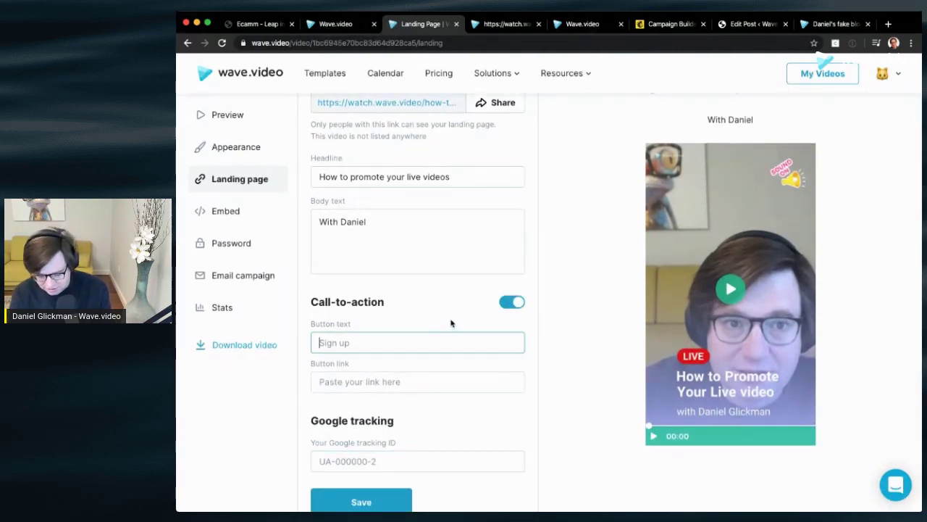
text(Reg)
key(BackSpace)
key(BackSpace)
key(BackSpace)
key(BackSpace)
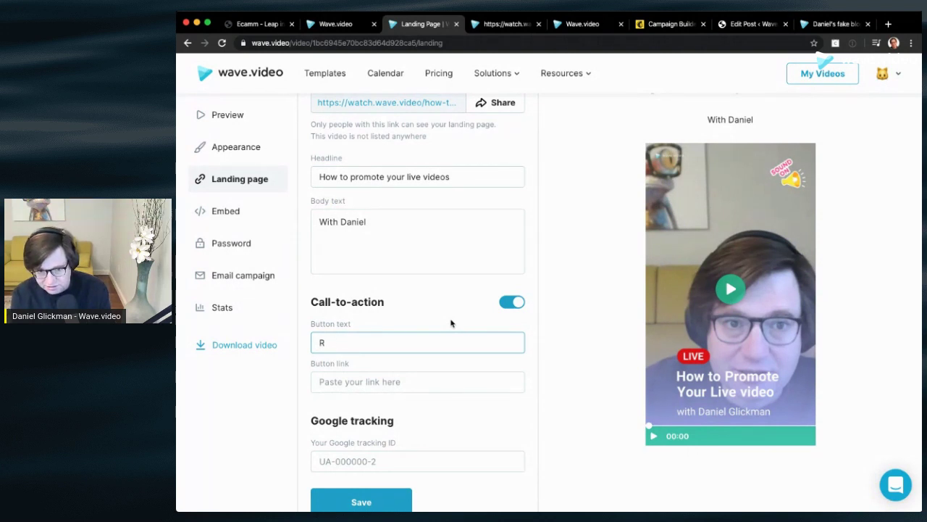
text(SVP )
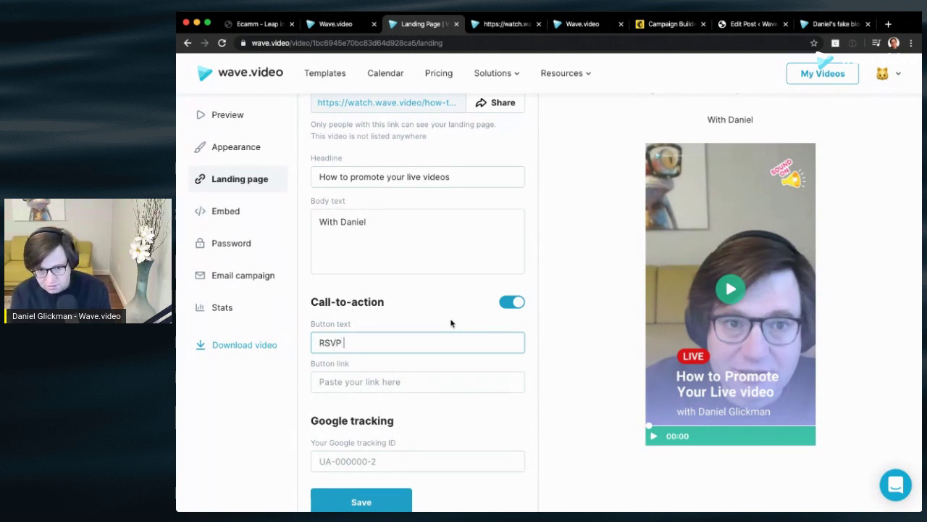
text(now)
click(421, 381)
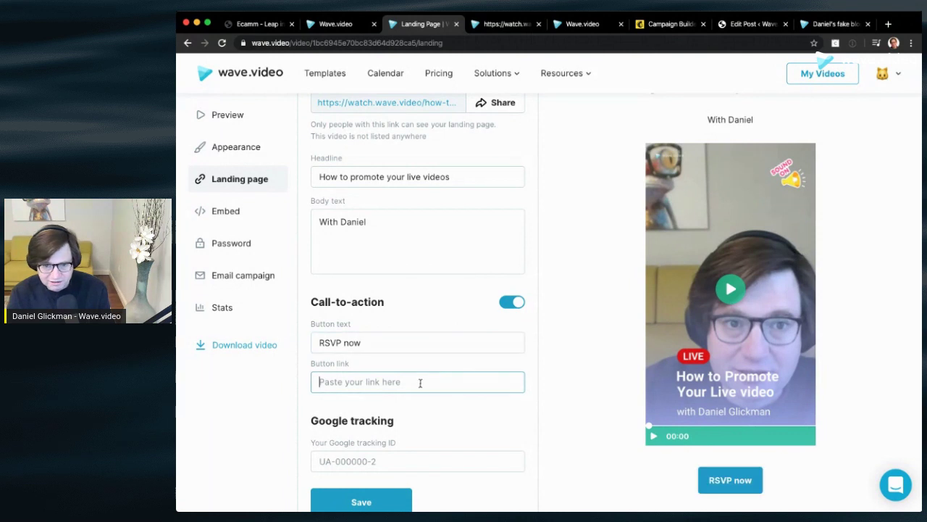
scroll(457, 368, down, 1)
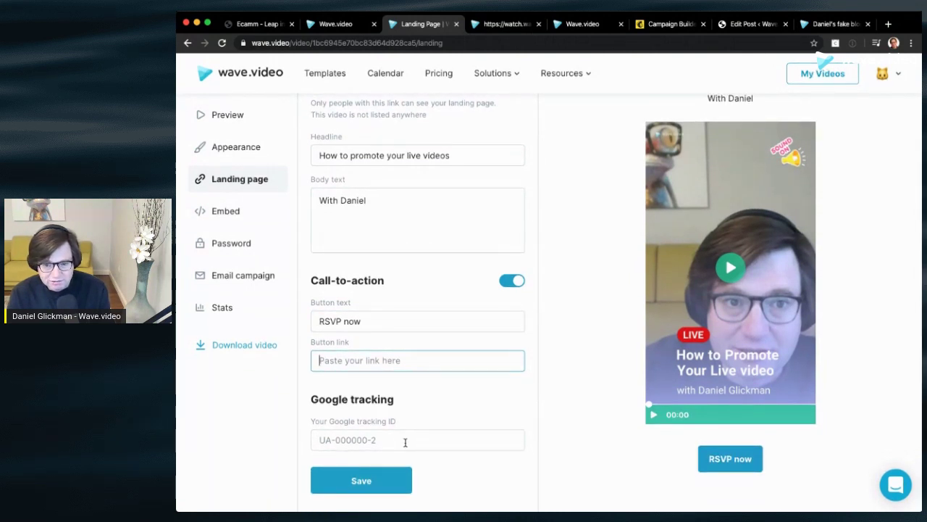
click(373, 489)
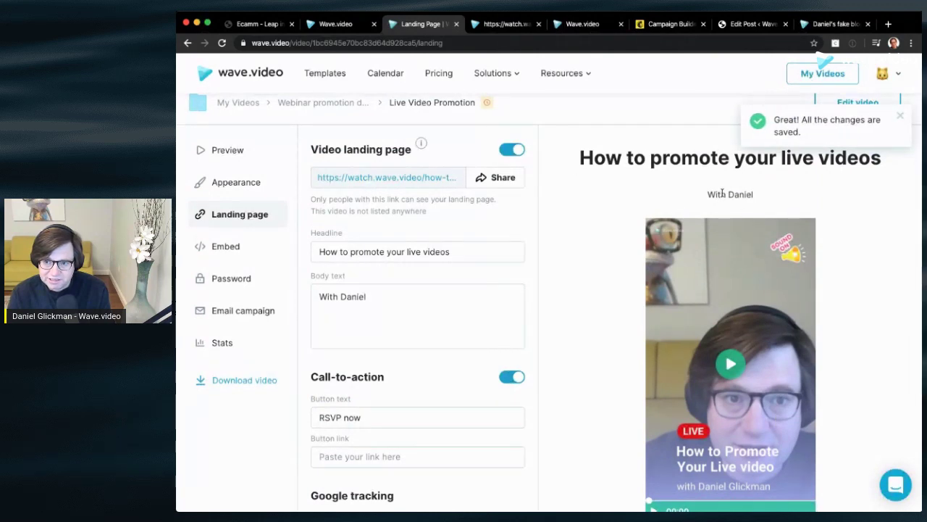
Step: Review the saved landing page with its headline and 'RSVP now' button, in the editor and public page
scroll(732, 290, down, 2)
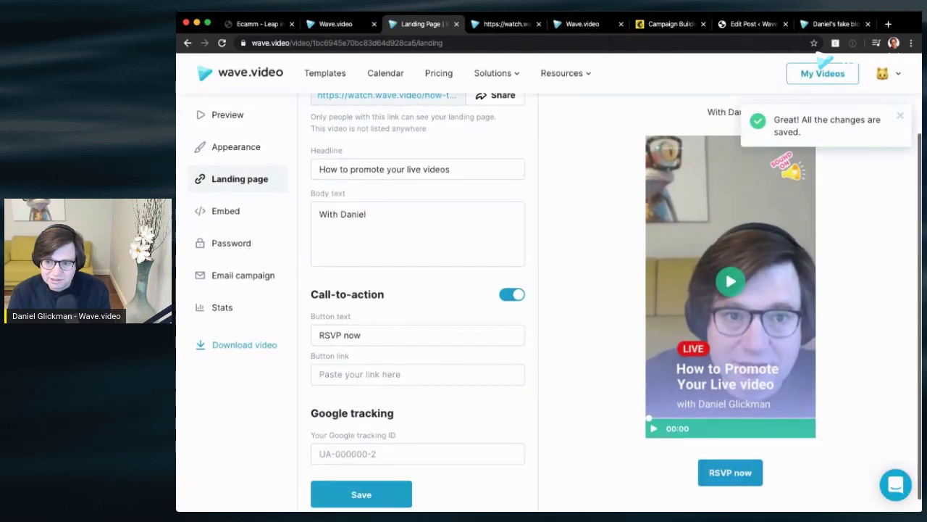
scroll(748, 350, up, 2)
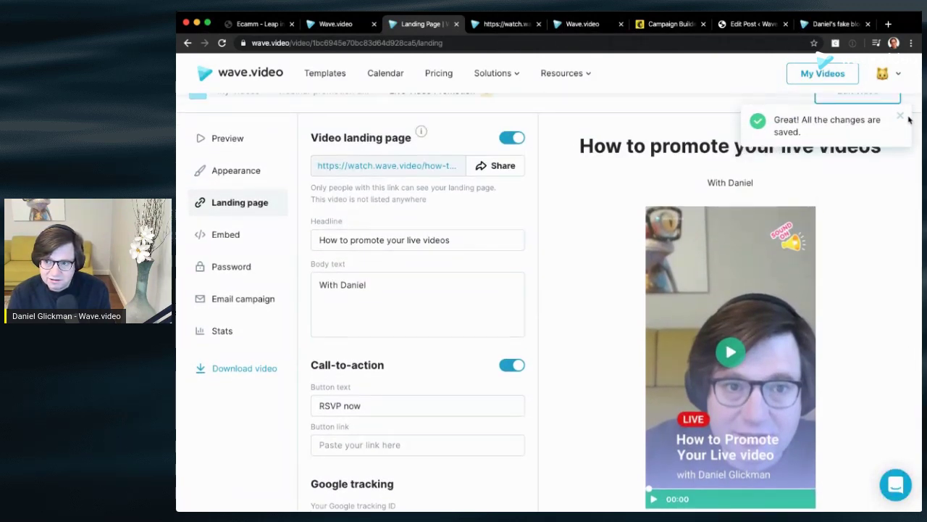
scroll(797, 290, down, 2)
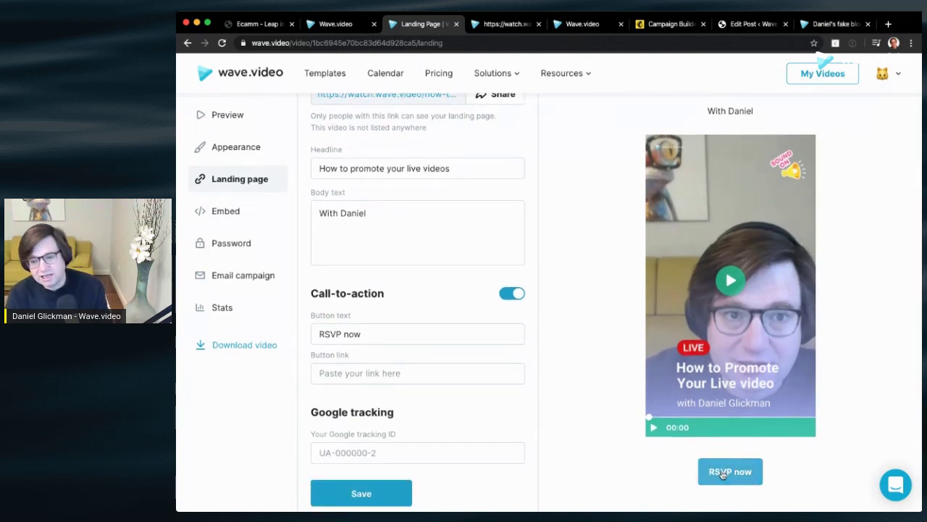
scroll(507, 304, up, 3)
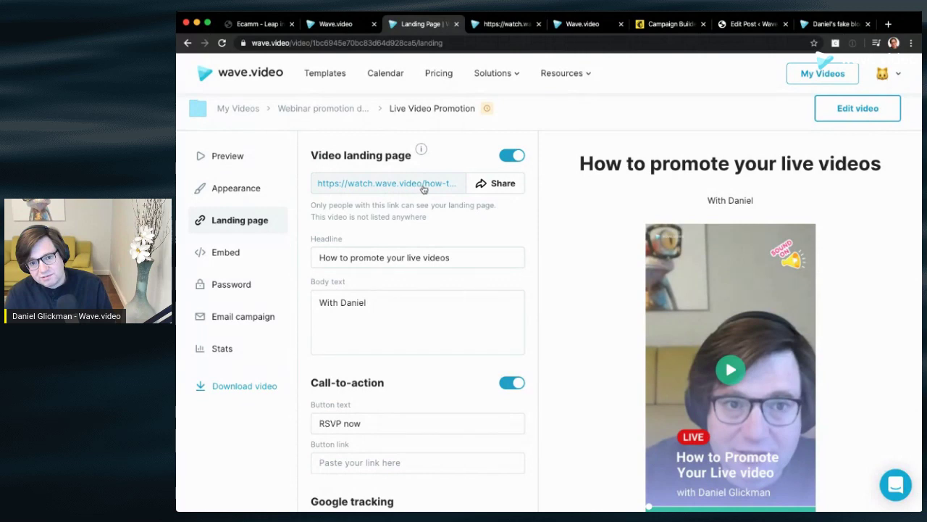
click(487, 31)
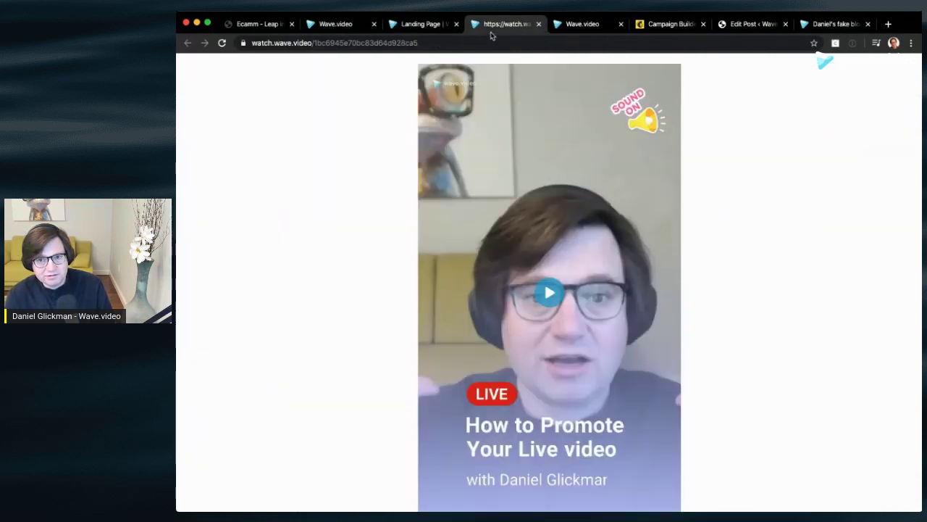
click(415, 26)
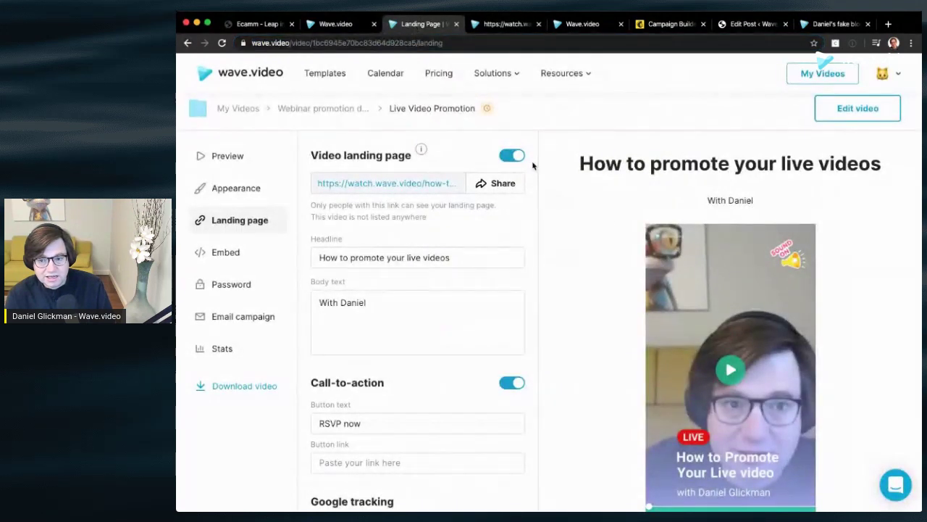
scroll(621, 276, down, 2)
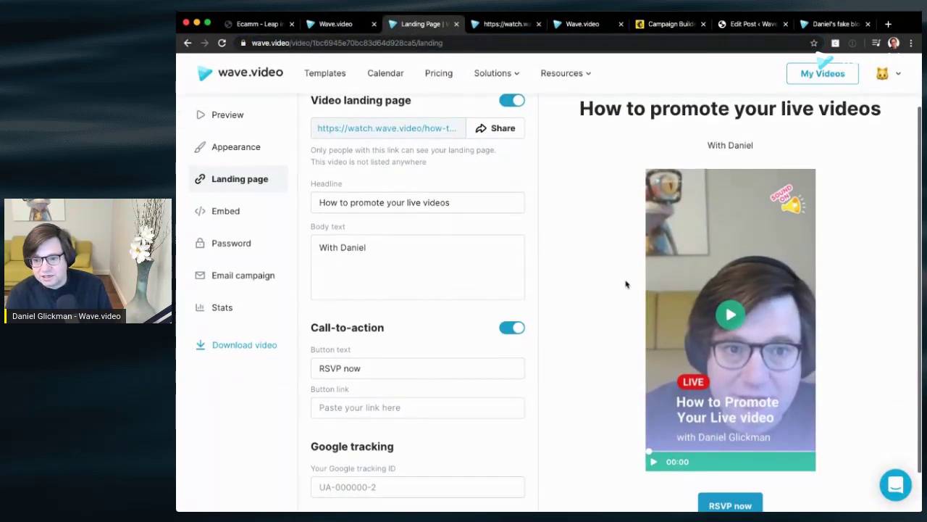
scroll(714, 329, down, 1)
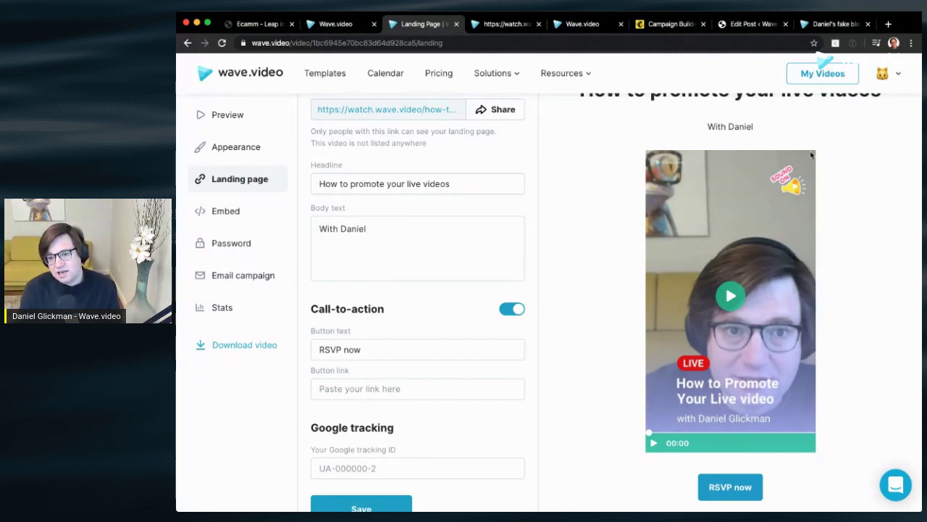
scroll(615, 375, up, 2)
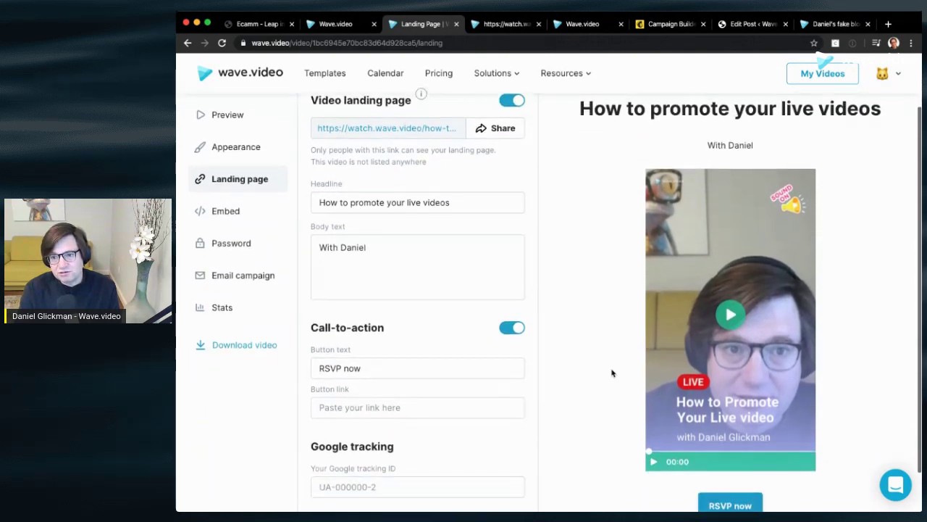
scroll(611, 373, down, 1)
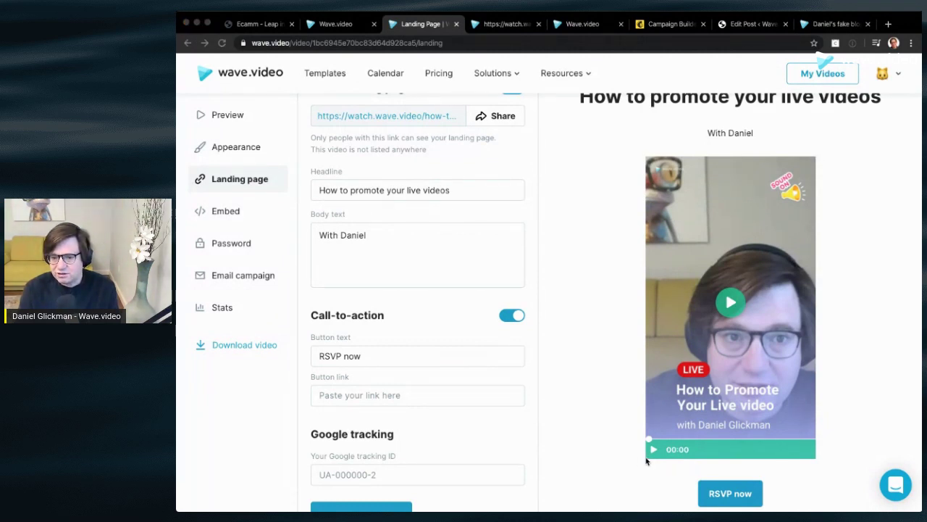
click(883, 343)
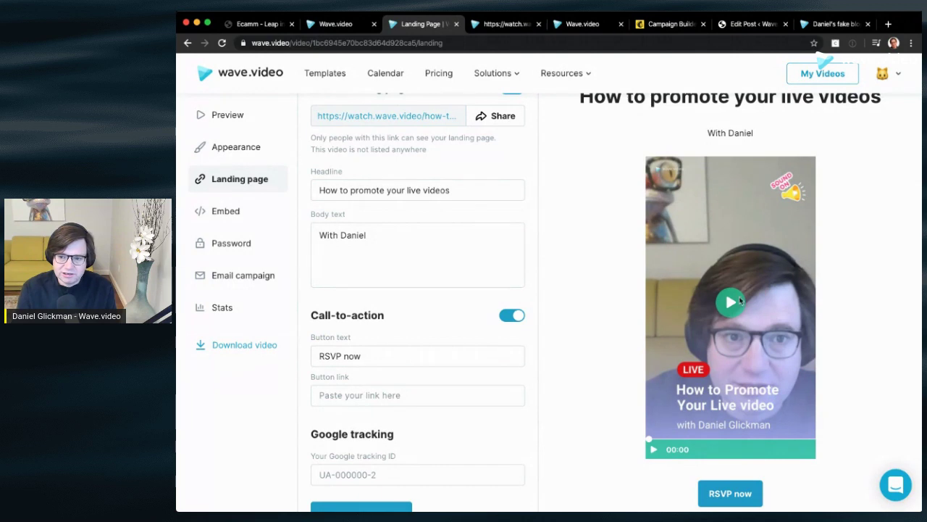
Step: In the player's Appearance settings, enable Volume, Fullscreen, Quality, Speed and the Wave.video logo, keeping both play icons shown
click(269, 157)
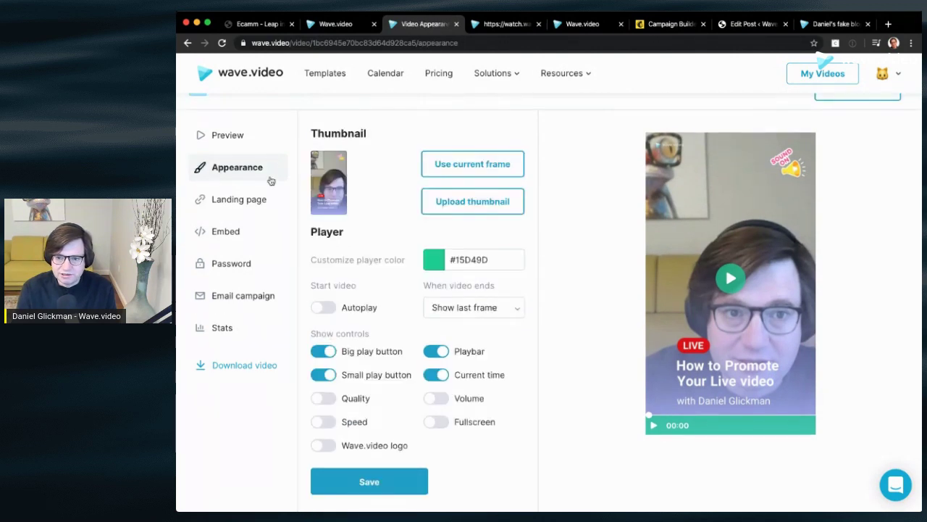
click(323, 352)
click(323, 353)
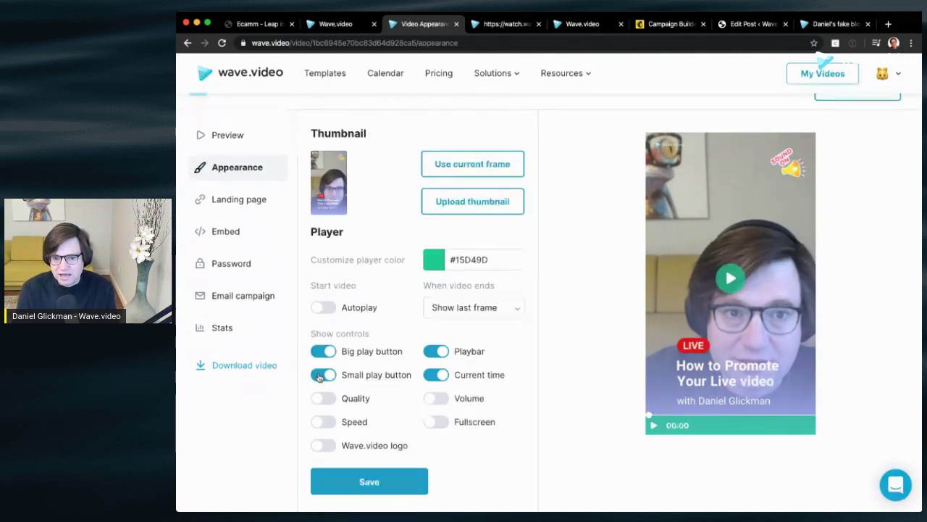
click(319, 375)
click(319, 376)
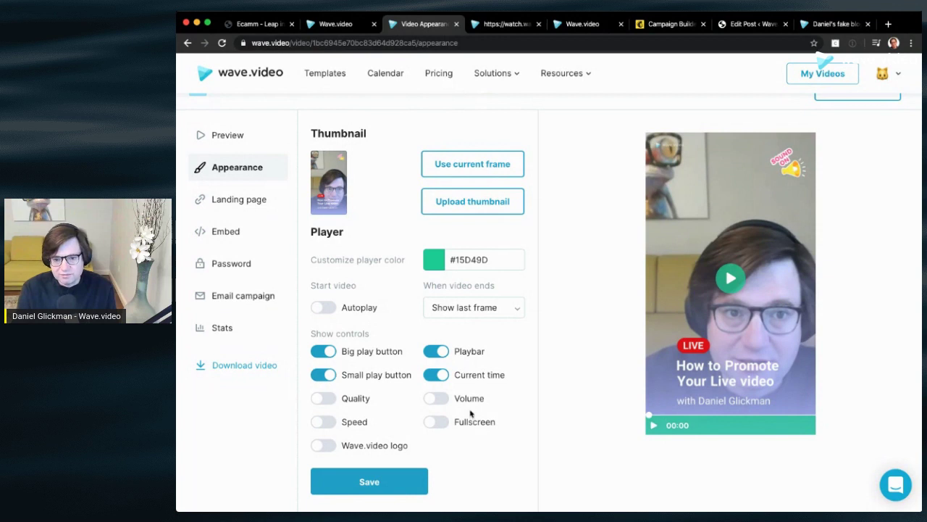
click(444, 399)
click(440, 423)
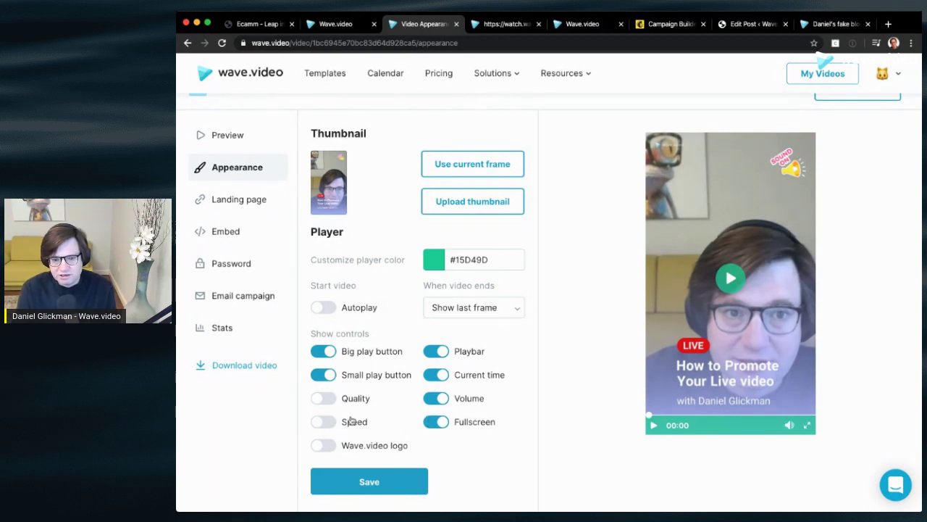
click(327, 400)
click(334, 426)
click(335, 444)
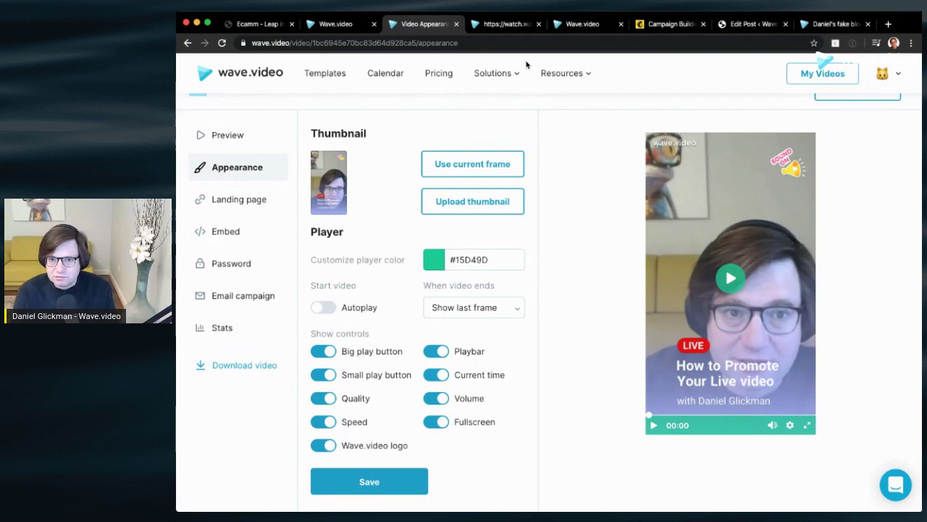
Step: Return to the Mailchimp campaign editor and look over the newsletter layout
click(670, 27)
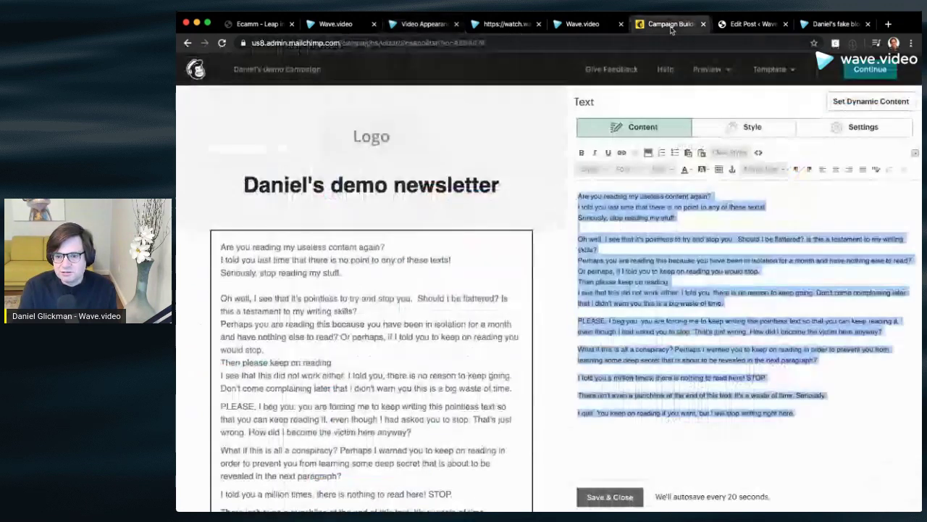
mouse_move(488, 284)
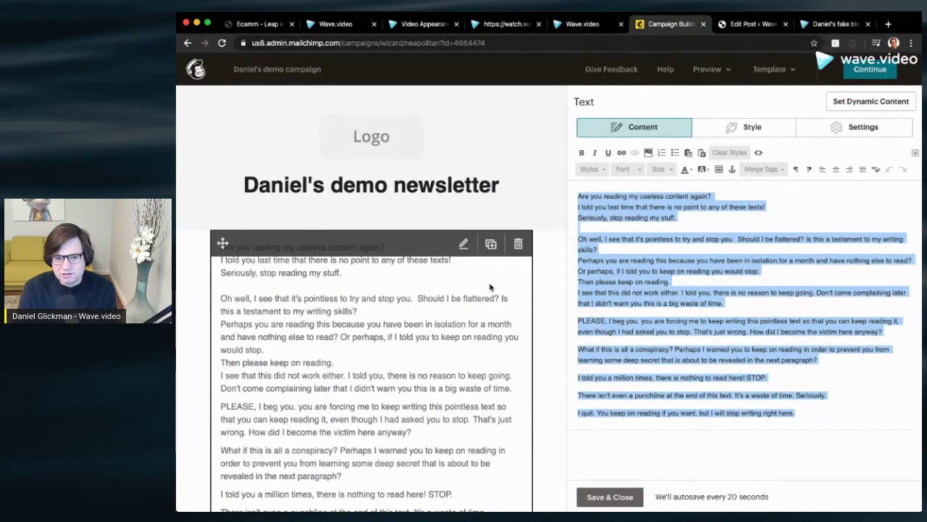
scroll(490, 287, down, 5)
scroll(416, 248, up, 5)
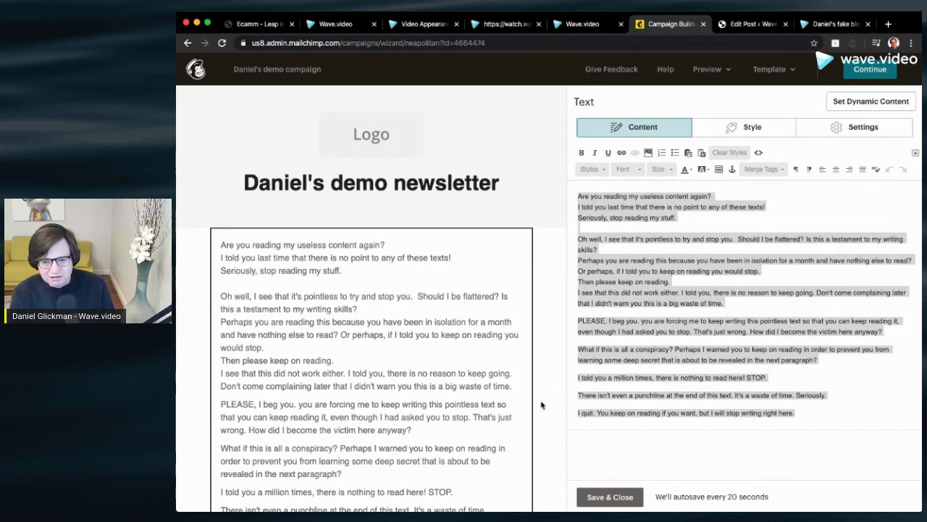
scroll(543, 402, down, 3)
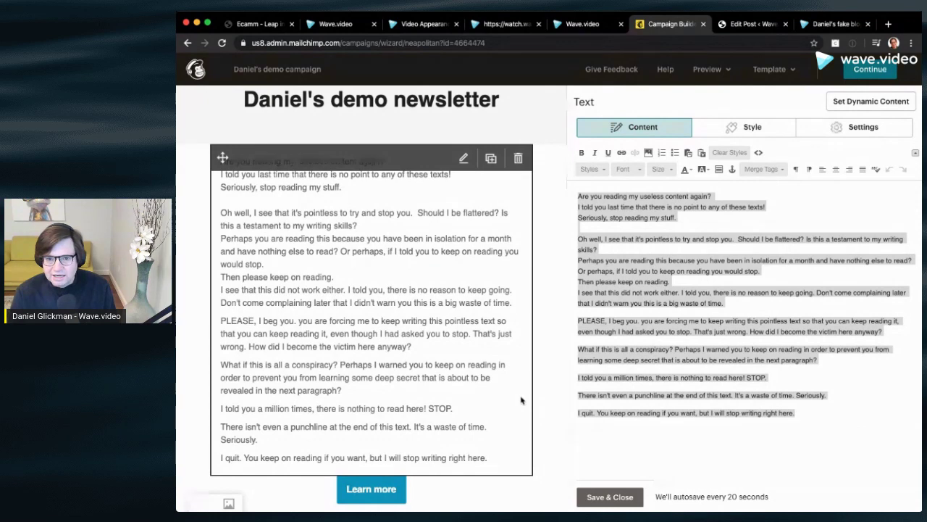
scroll(475, 217, up, 3)
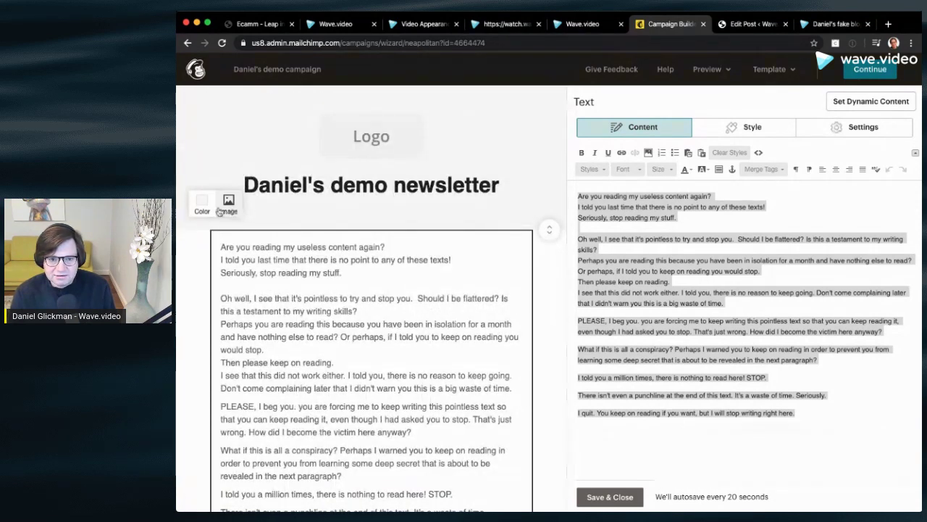
Step: Upload 2020-04-13_16-26-46.png and insert it as the header section's background image
click(228, 204)
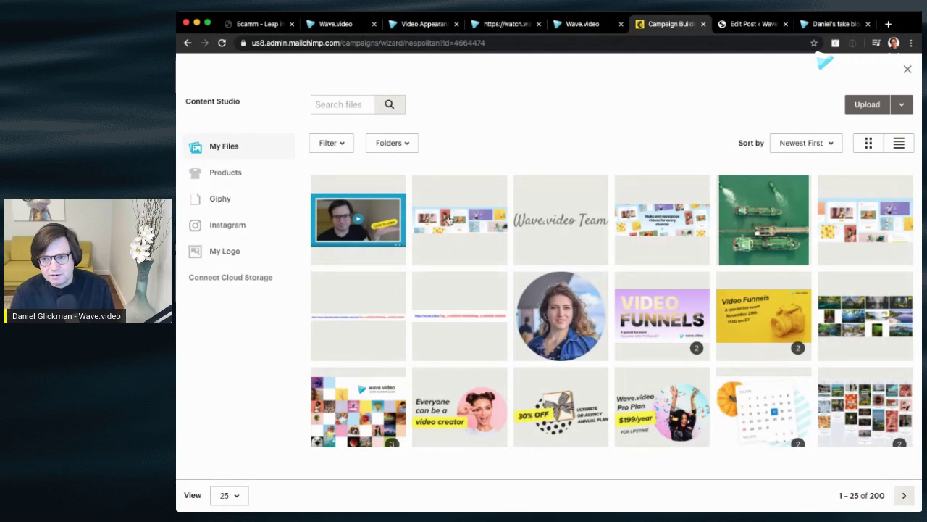
click(867, 113)
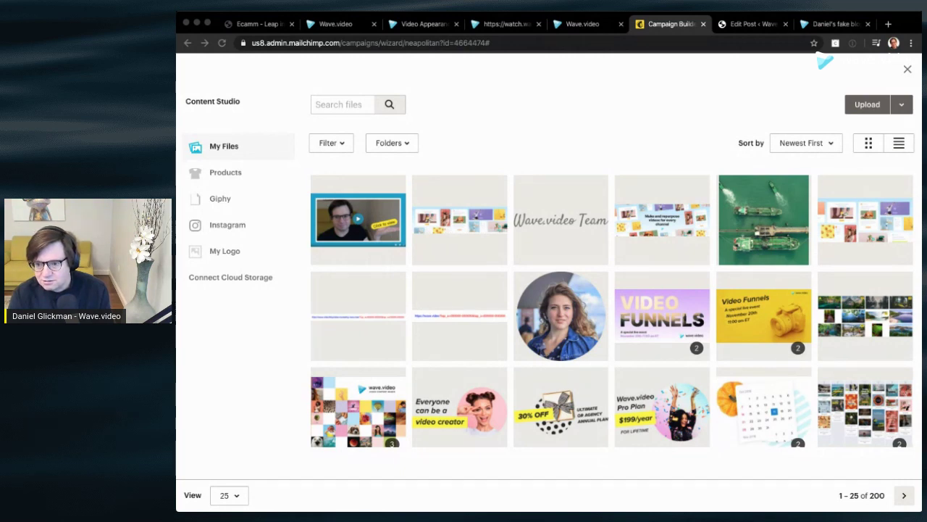
key(Return)
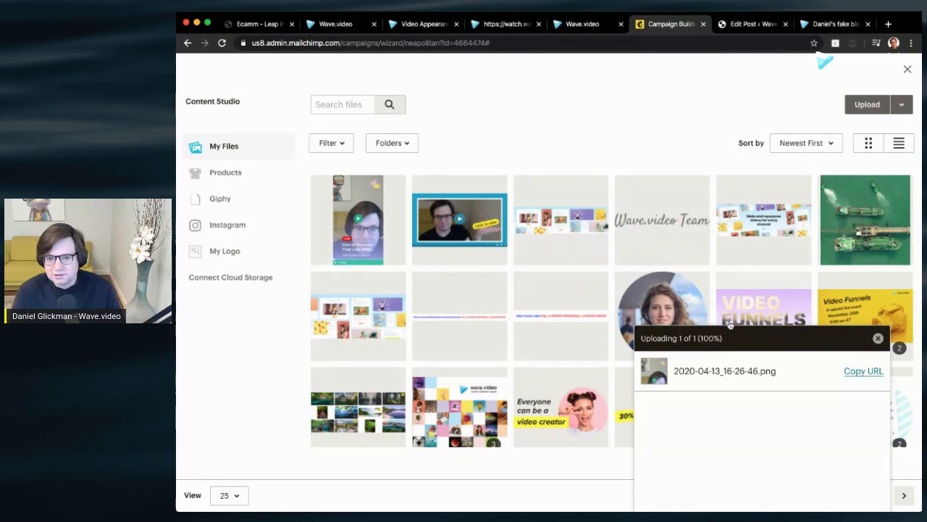
click(363, 243)
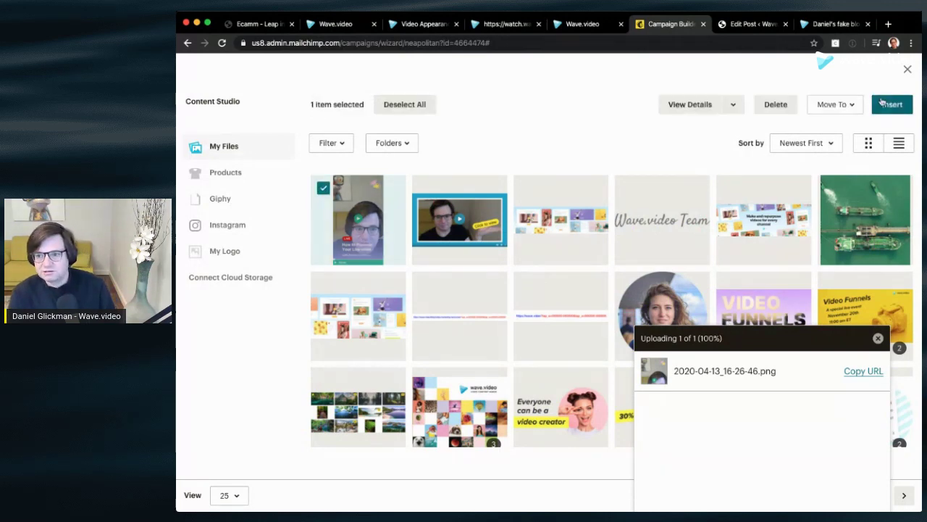
click(877, 339)
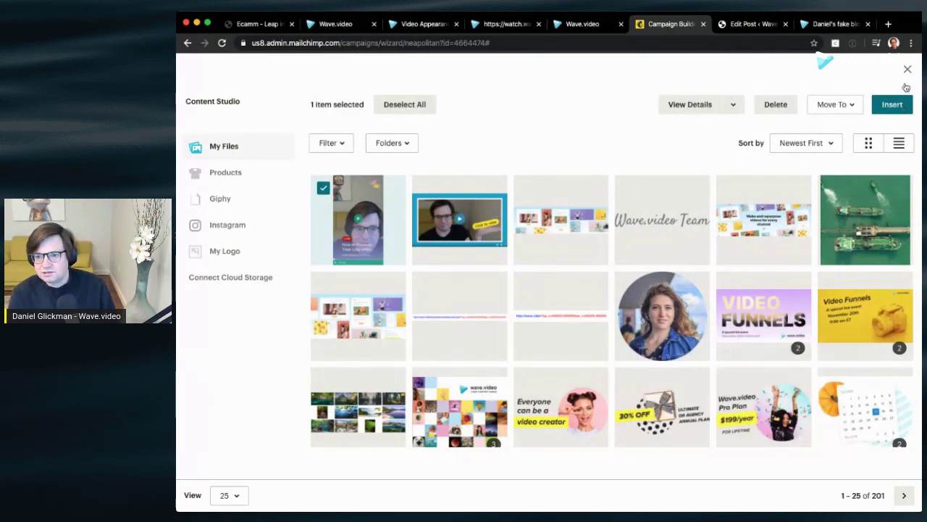
click(892, 104)
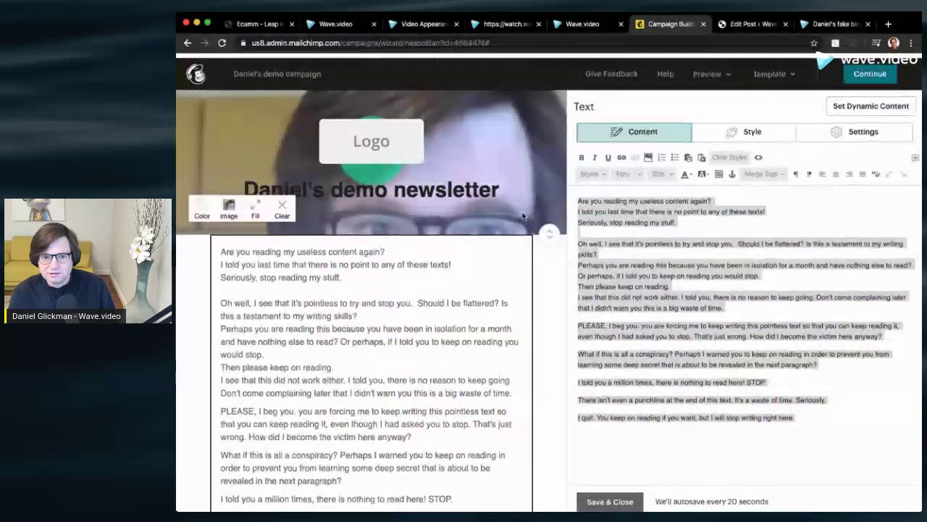
Step: Set the video thumbnail as the lower section's background image
scroll(507, 189, down, 1)
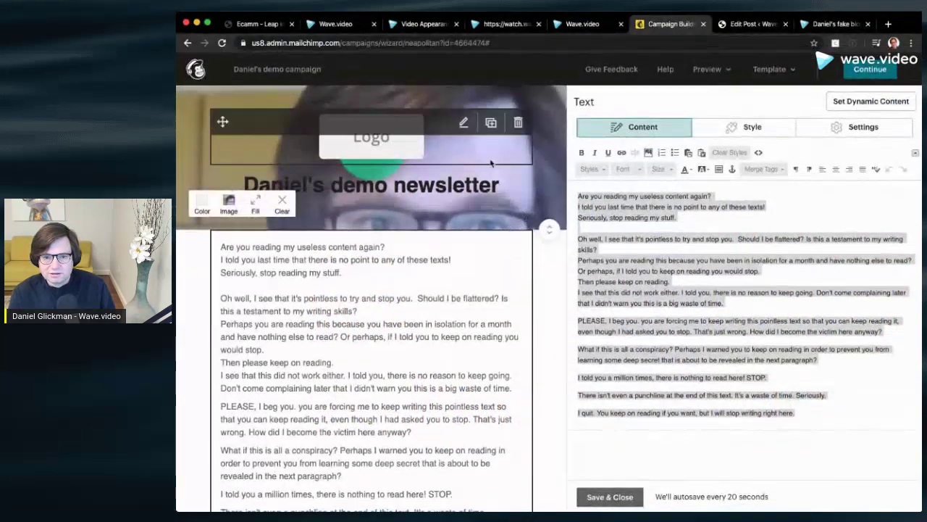
click(208, 207)
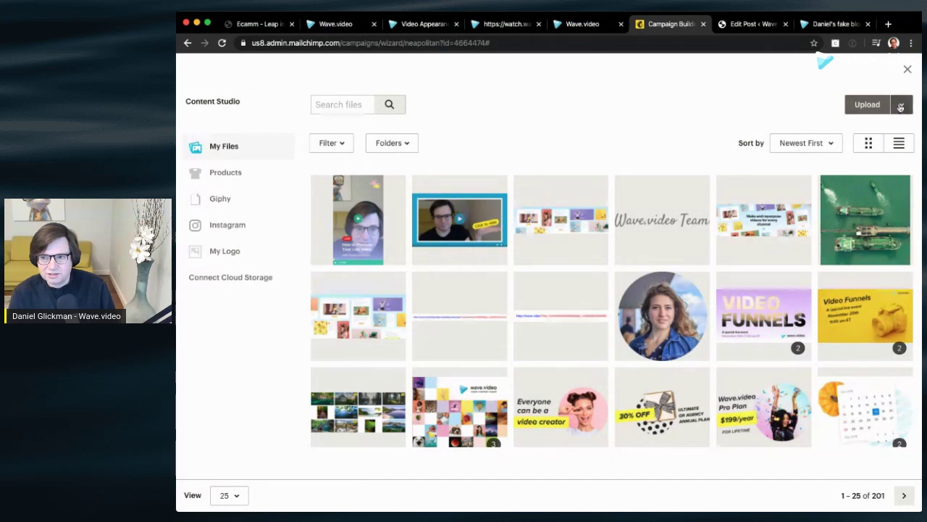
click(908, 70)
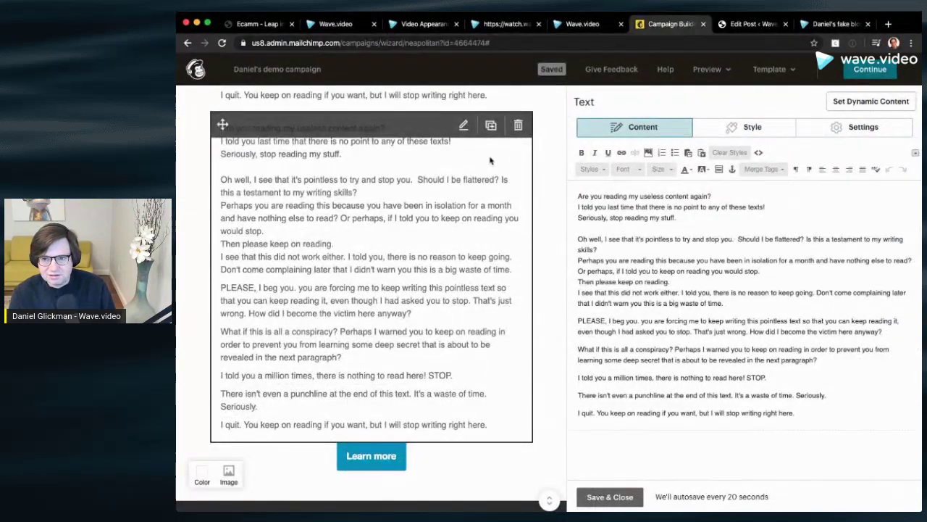
scroll(366, 295, up, 3)
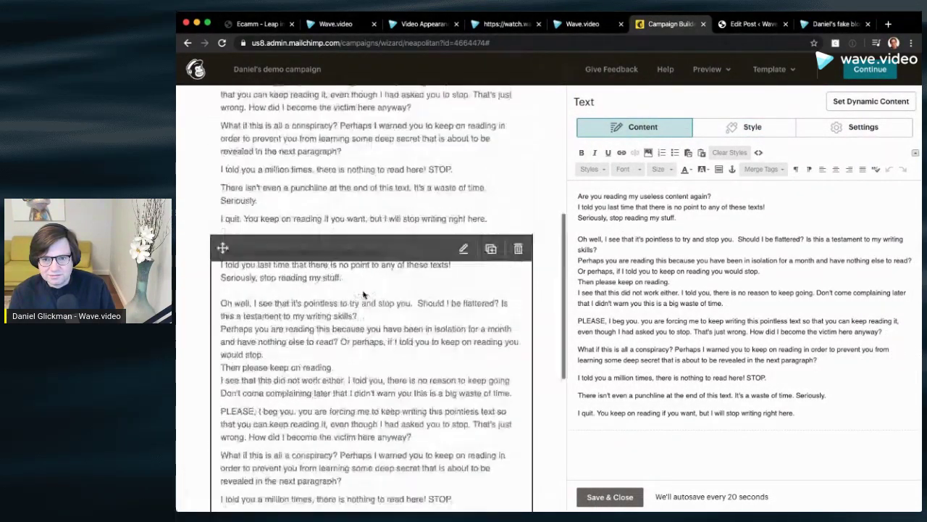
scroll(381, 321, down, 3)
click(229, 454)
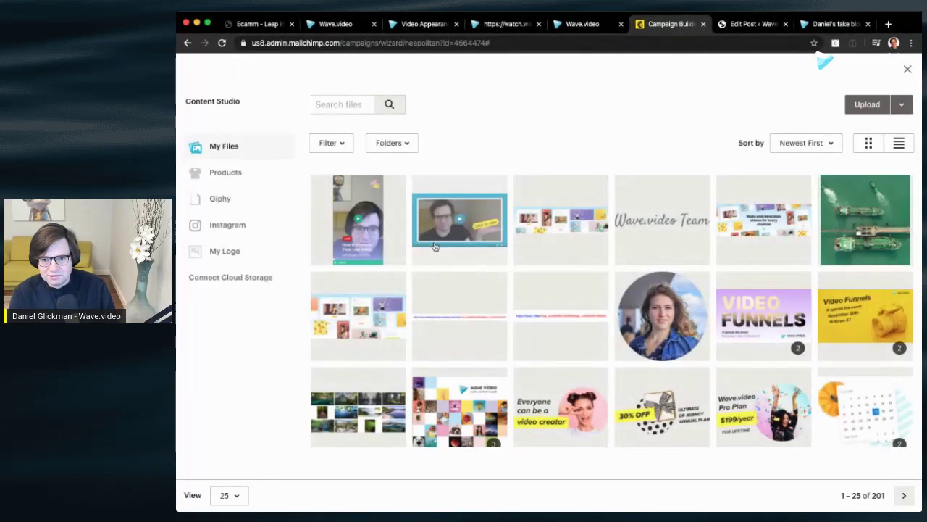
click(371, 230)
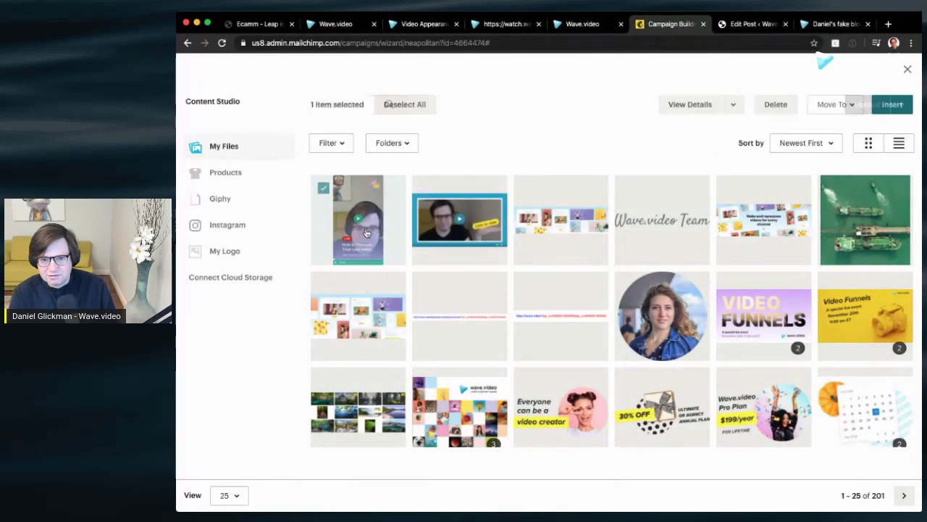
click(893, 104)
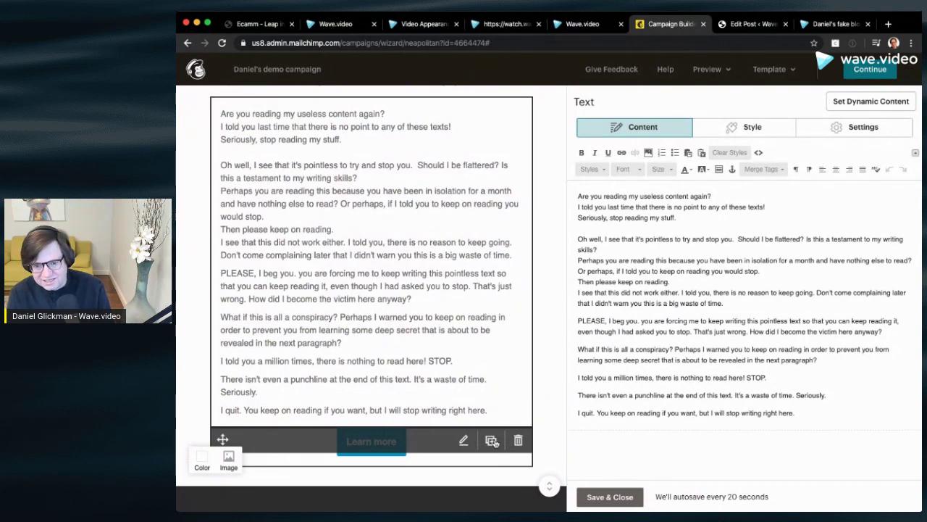
Step: Duplicate the Learn more button and Logo image blocks, and begin linking the logo to the watch page
click(492, 441)
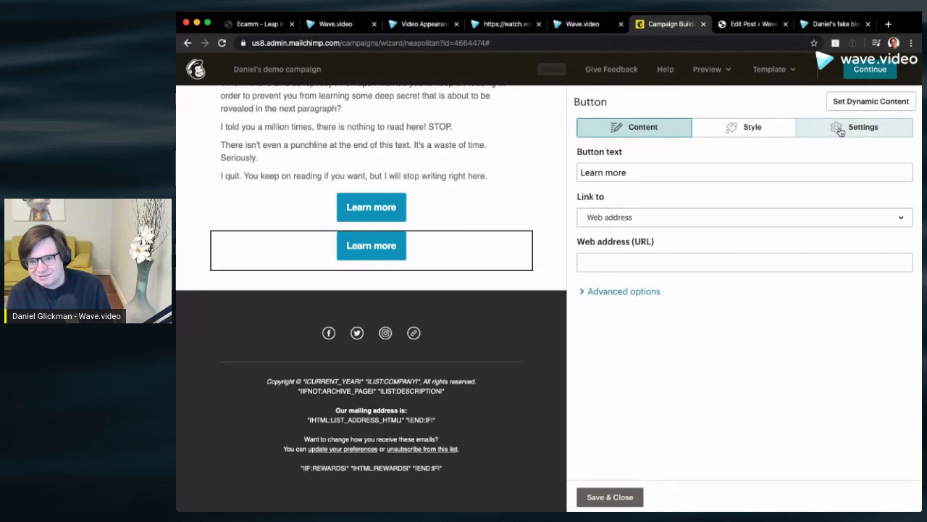
scroll(510, 190, up, 5)
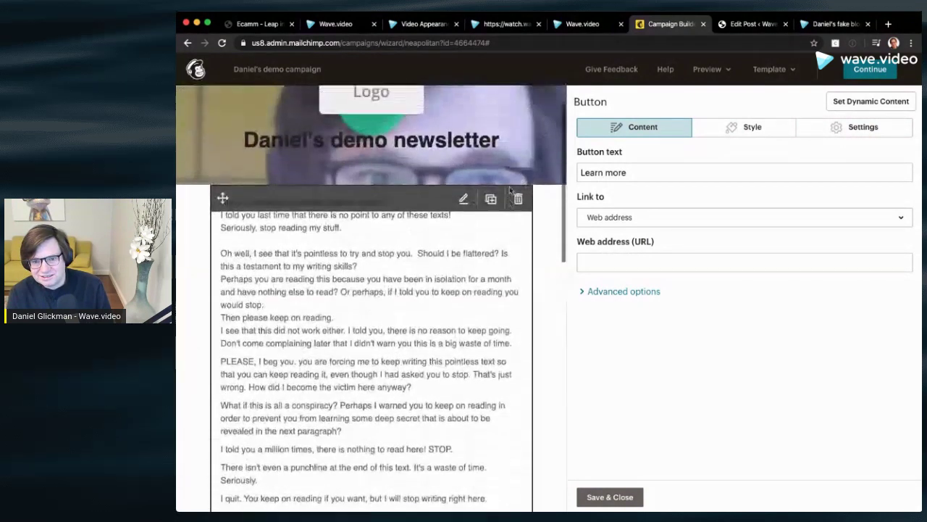
scroll(509, 190, up, 1)
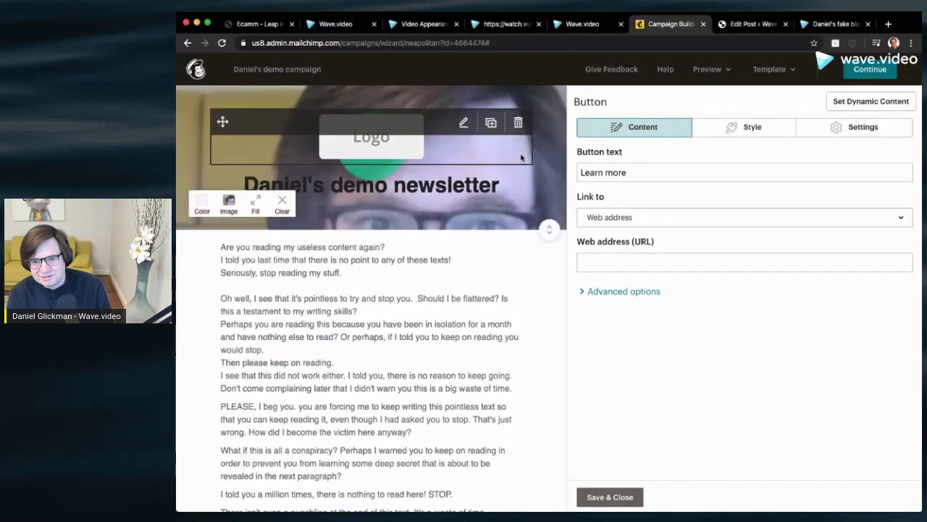
click(491, 123)
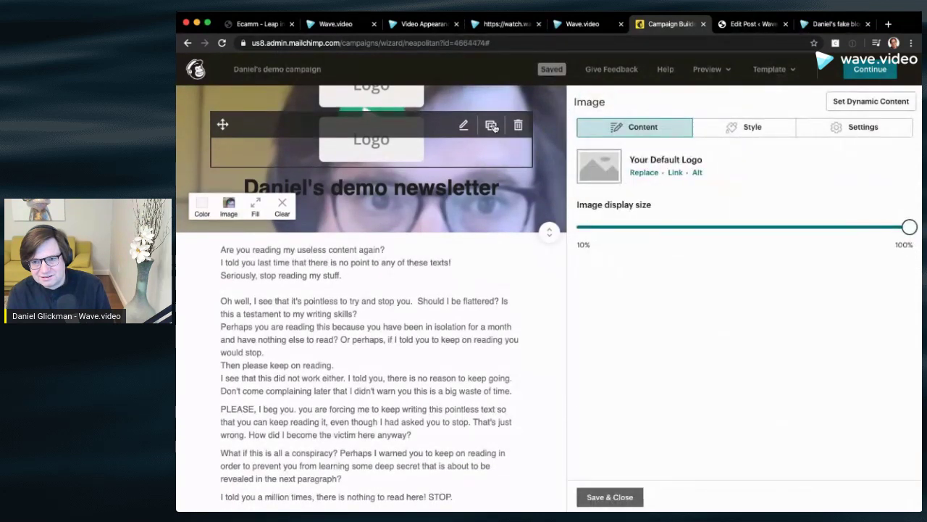
click(675, 174)
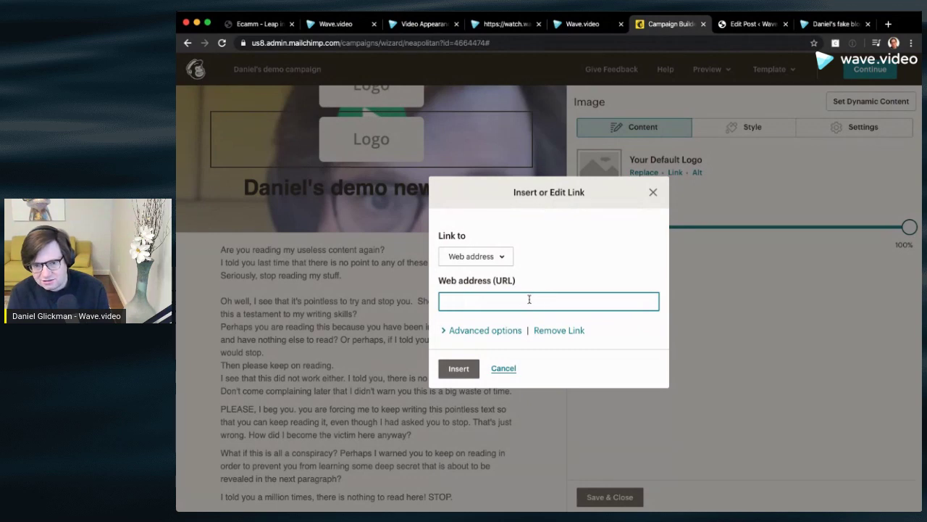
click(578, 28)
Step: Link the logo image to the copied watch.wave.video page address
click(486, 26)
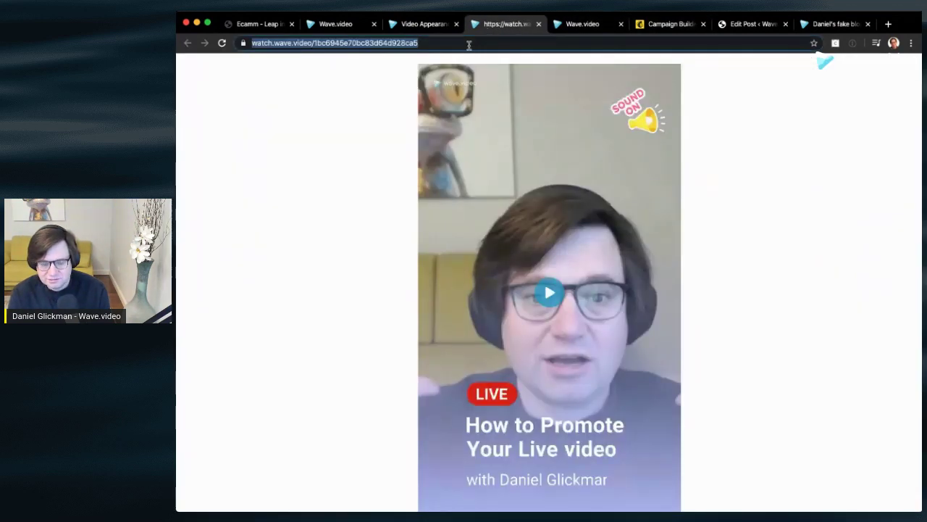
key(super+c)
click(666, 26)
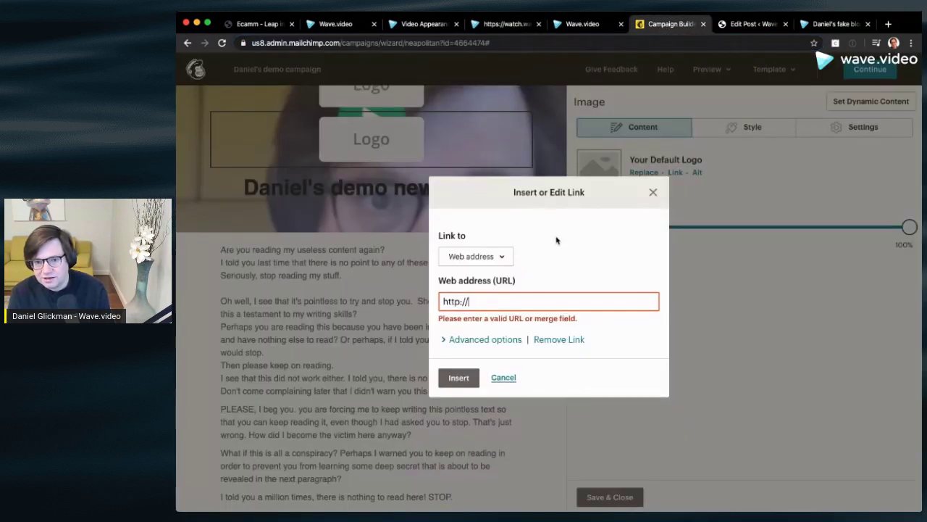
key(super+v)
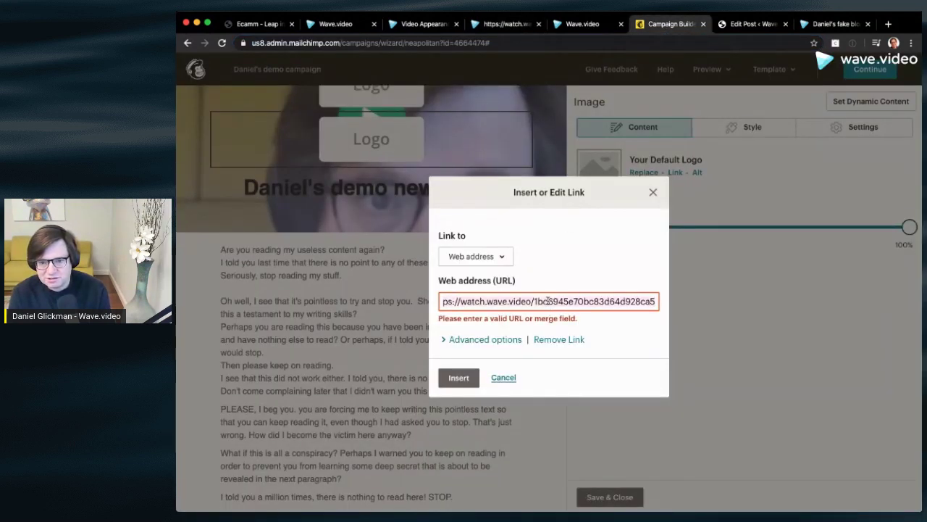
click(458, 377)
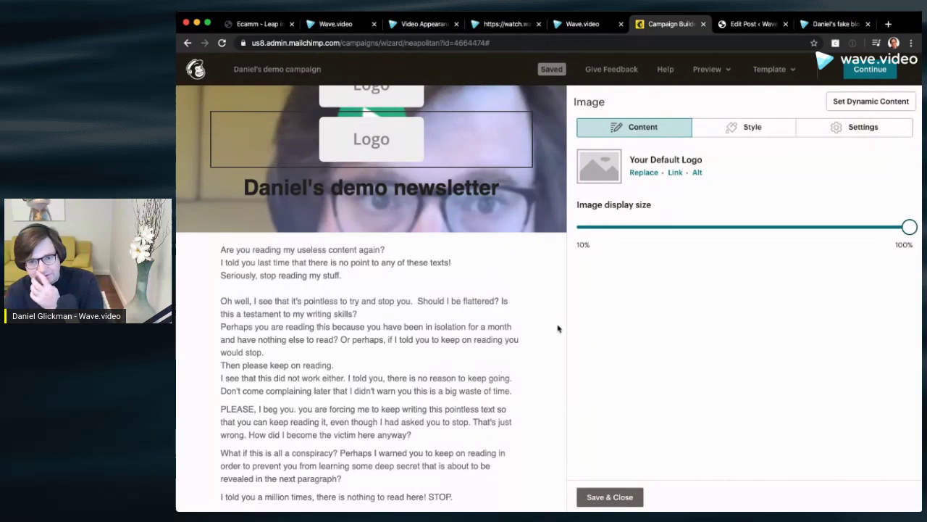
Step: Delete both Logo placeholder blocks from the newsletter header
mouse_move(515, 155)
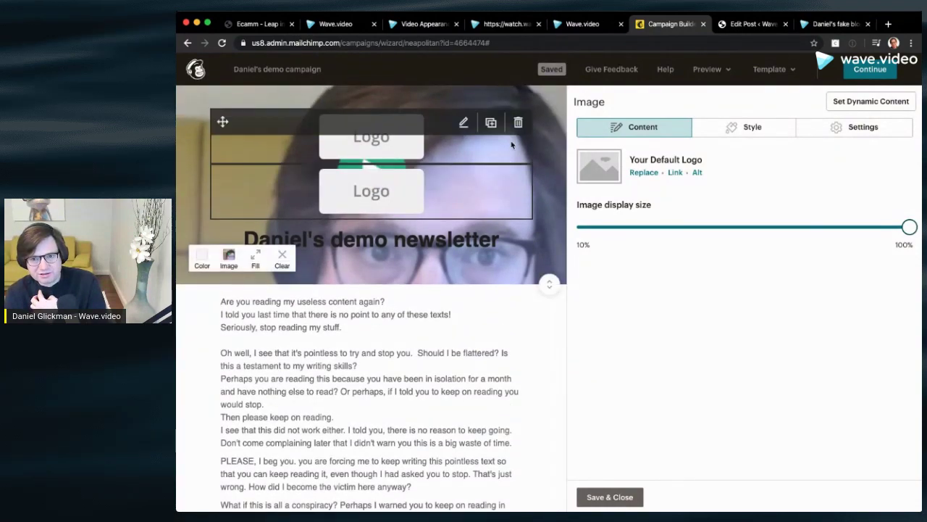
click(518, 125)
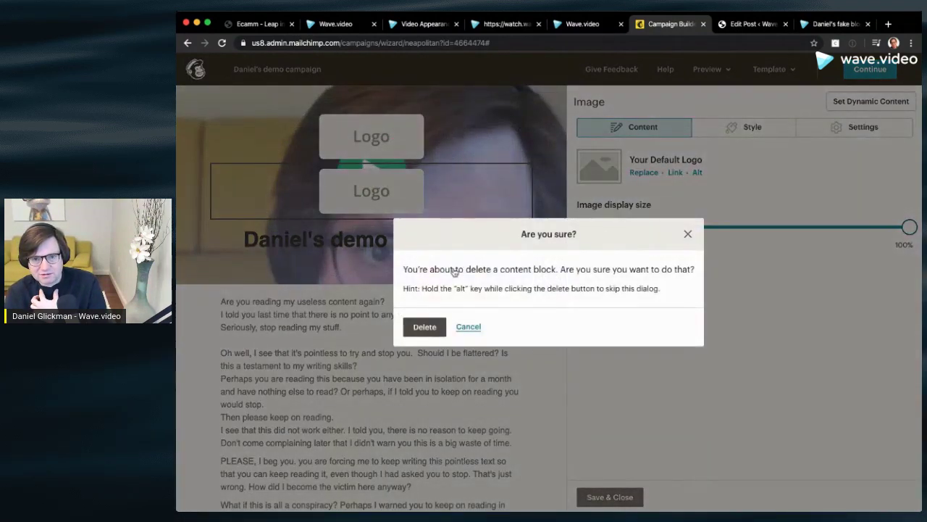
key(Return)
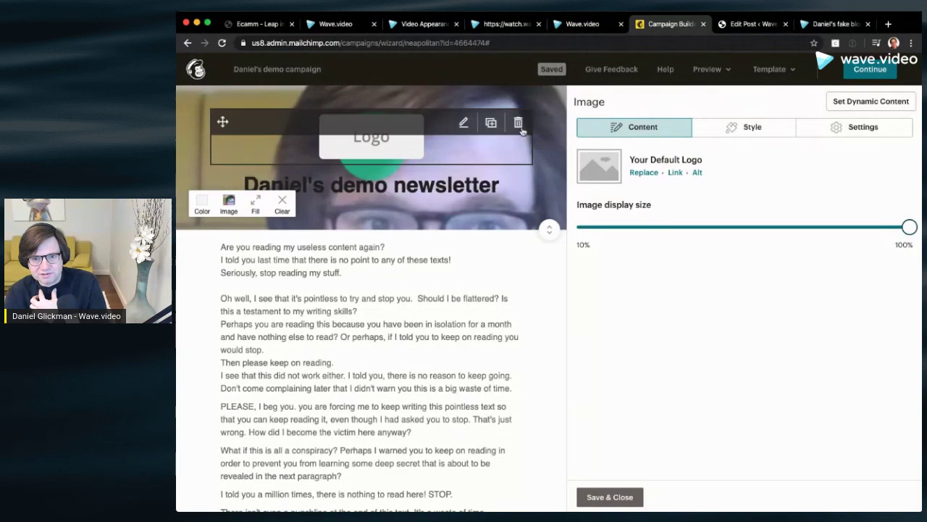
click(518, 124)
click(432, 325)
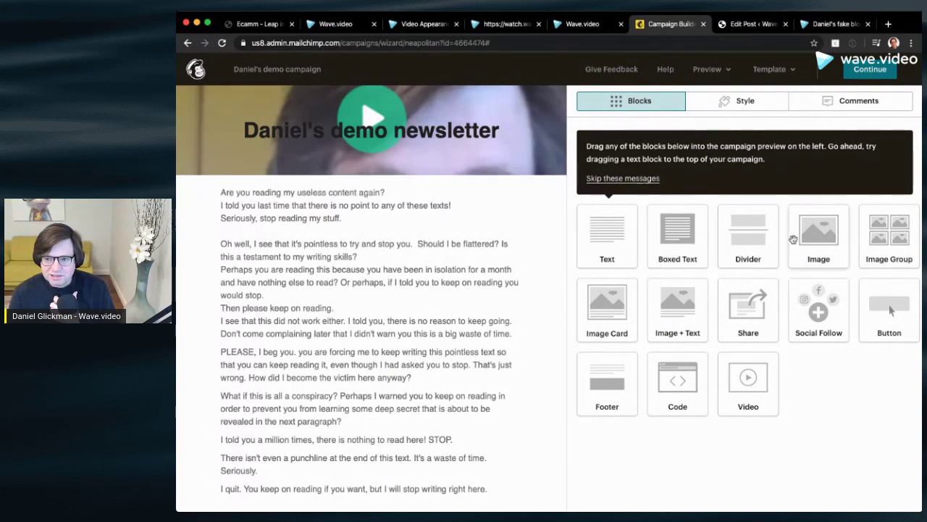
Step: Add an Image block below the header holding the live video promo thumbnail
drag(805, 239, 311, 200)
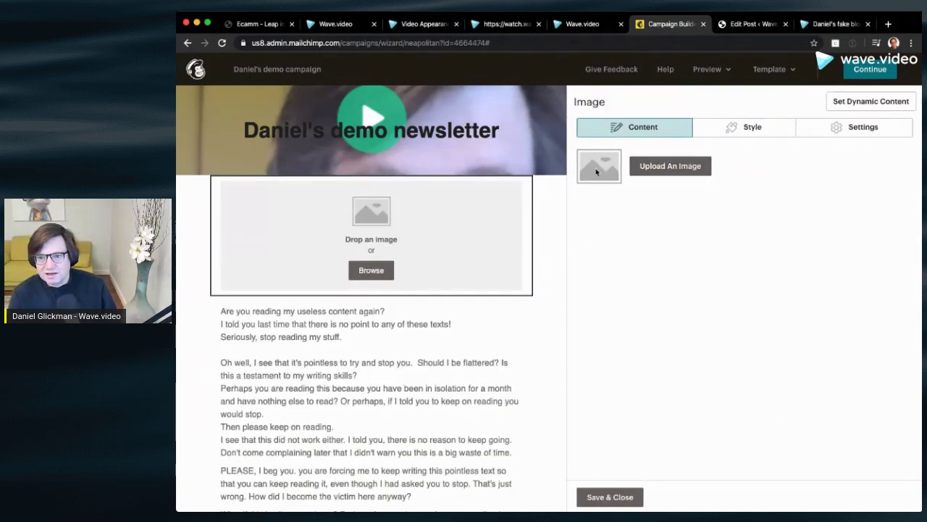
click(661, 166)
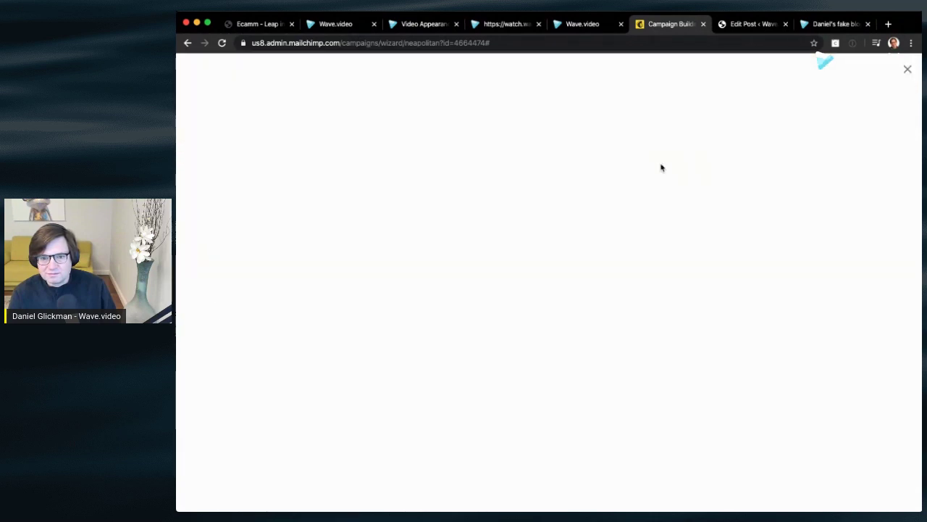
click(370, 239)
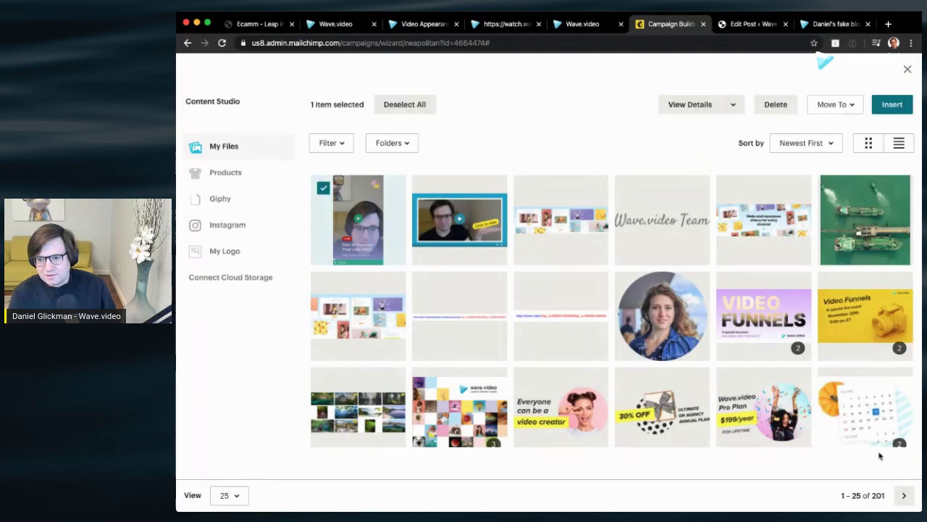
click(891, 105)
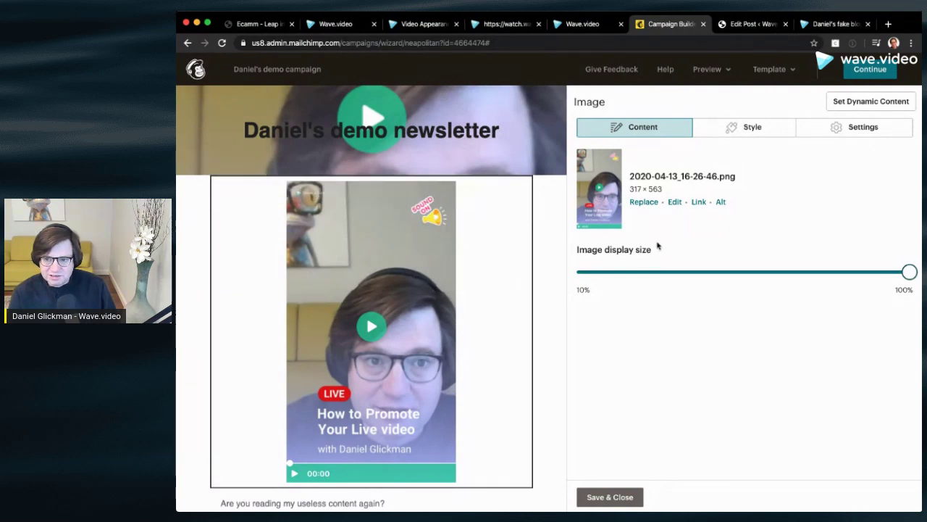
Step: Link the thumbnail image to the pasted video landing page URL
click(697, 203)
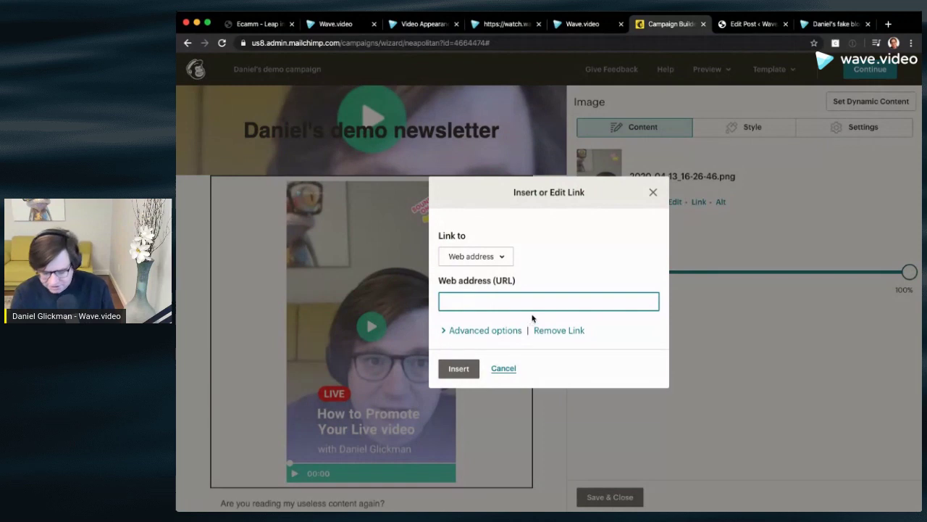
key(super+v)
click(467, 373)
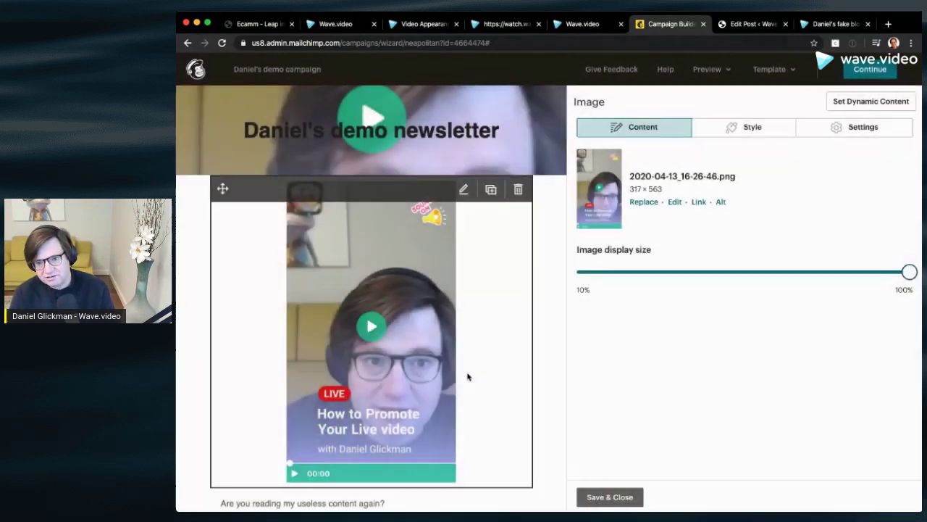
scroll(490, 317, down, 1)
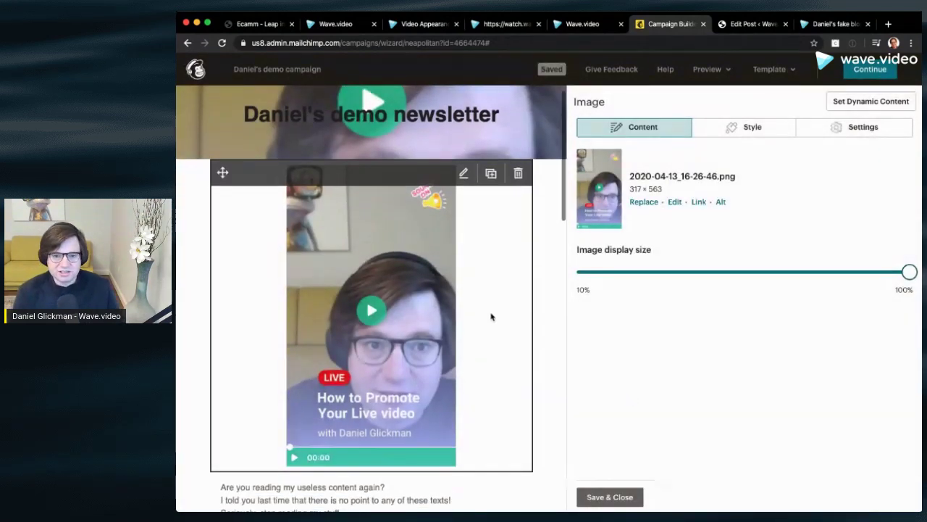
click(270, 29)
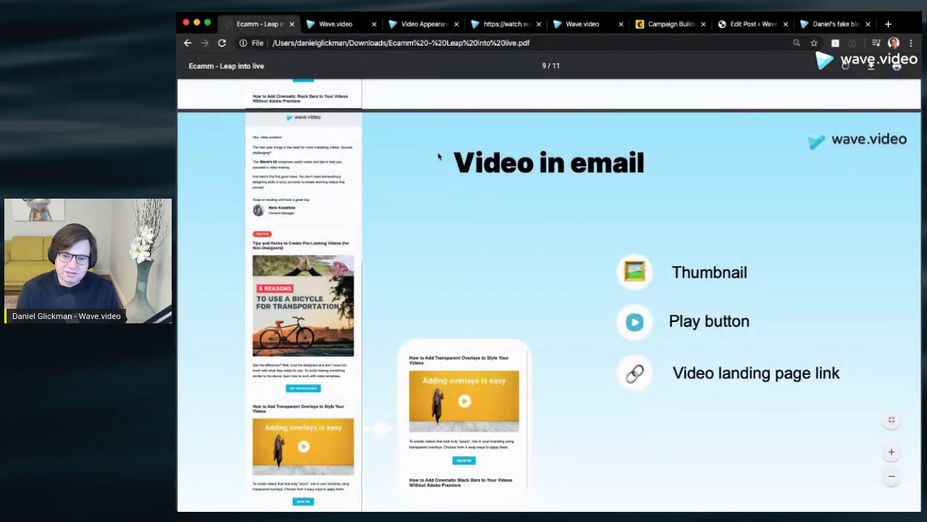
scroll(478, 182, down, 1)
scroll(391, 174, up, 2)
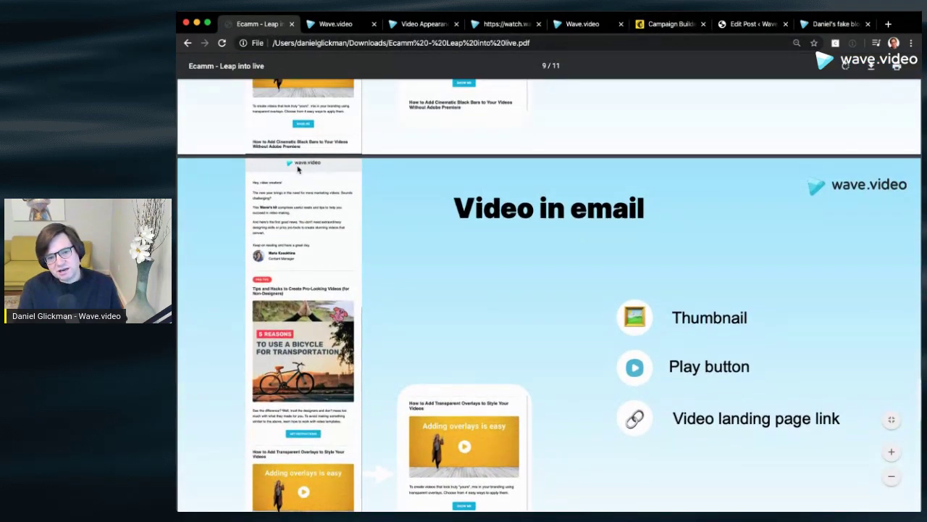
scroll(328, 262, down, 1)
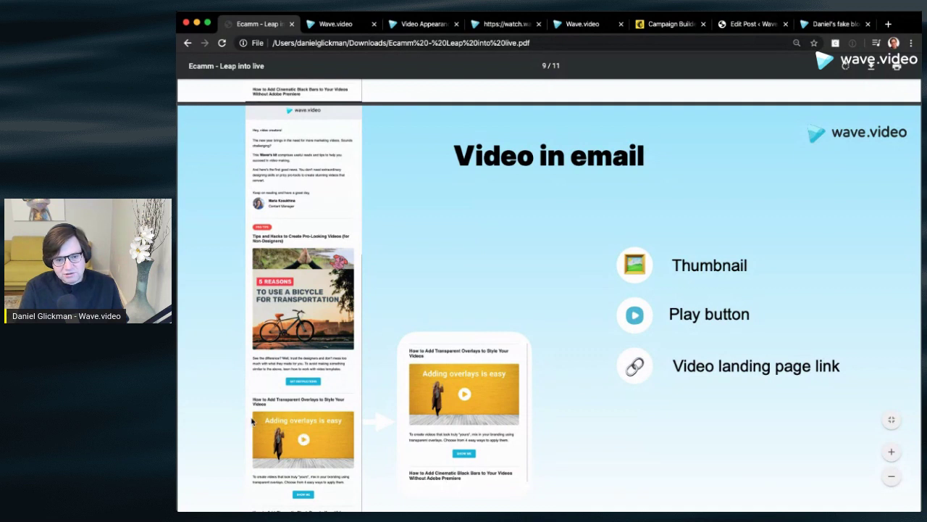
scroll(357, 411, down, 1)
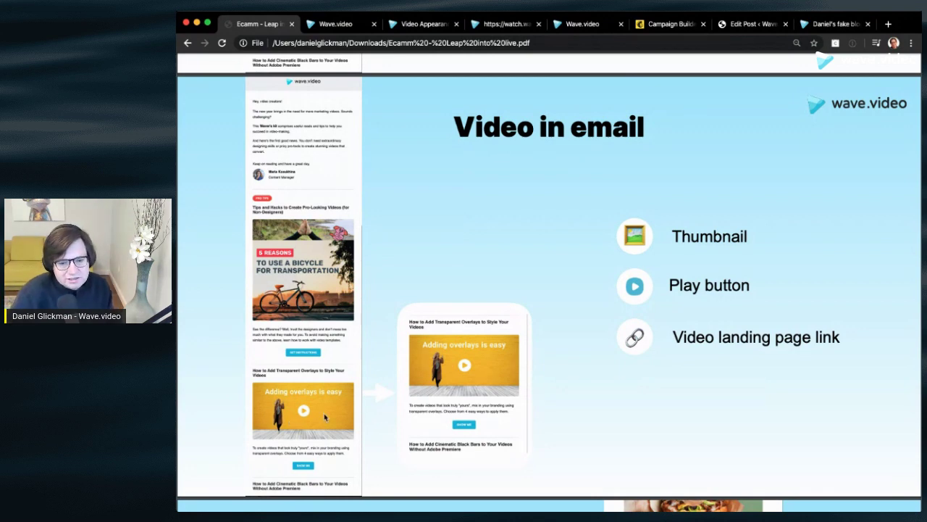
scroll(429, 402, down, 8)
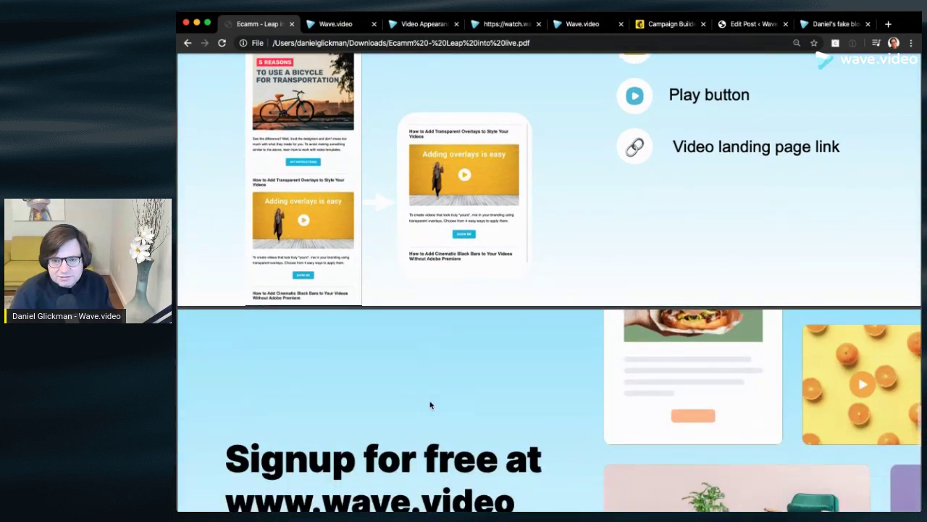
Step: Scroll further down the PDF to the final 'Contact me' slide with contact links
scroll(430, 405, down, 4)
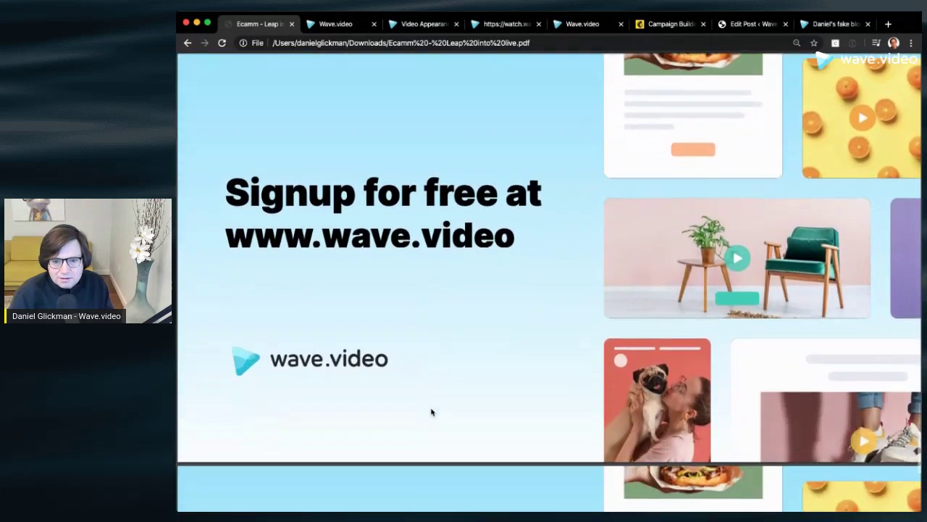
scroll(431, 412, up, 1)
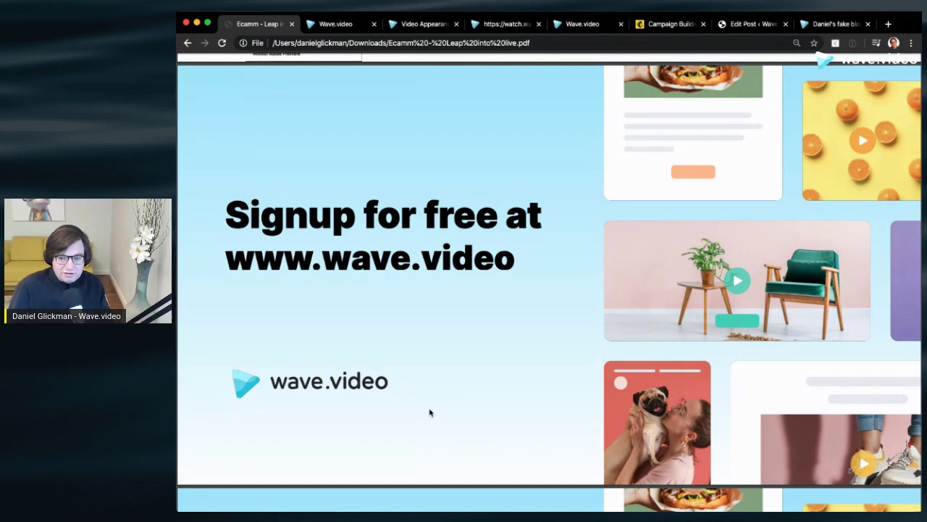
scroll(429, 413, down, 5)
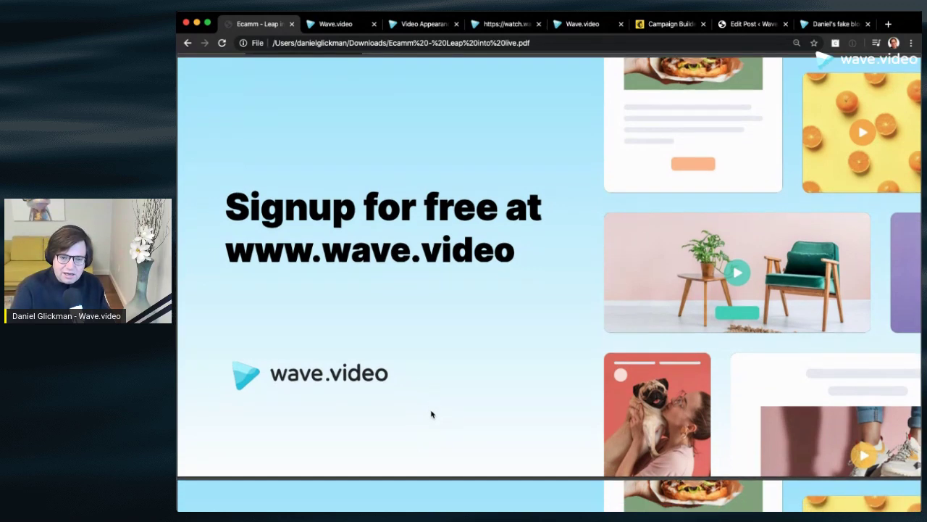
scroll(450, 415, down, 3)
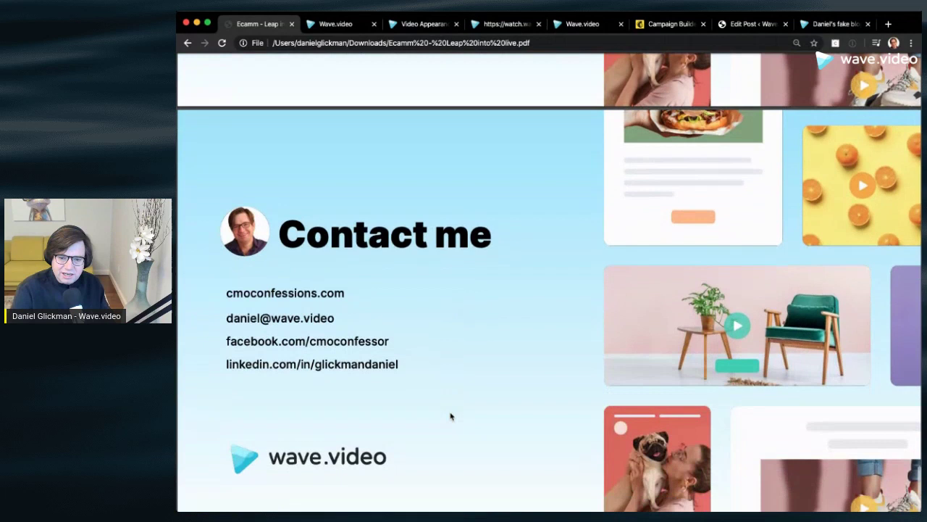